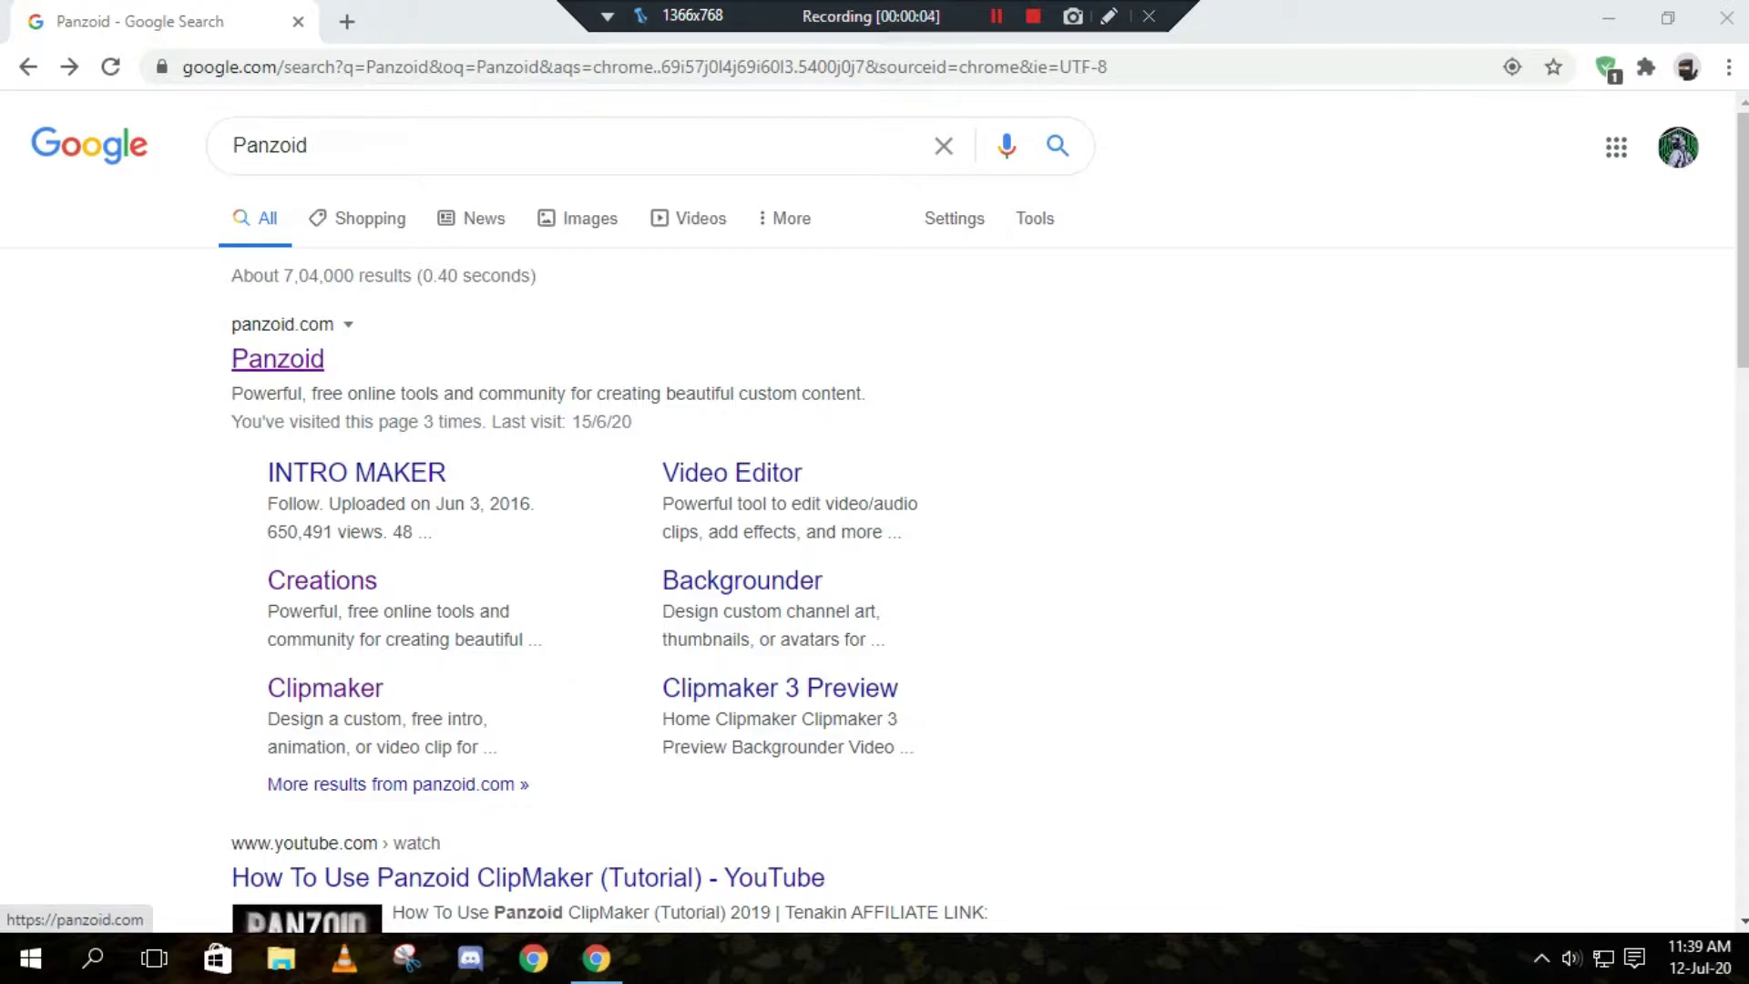
# - Open the Panzoid website from the search results and launch its Clipmaker tool
pyautogui.click(278, 358)
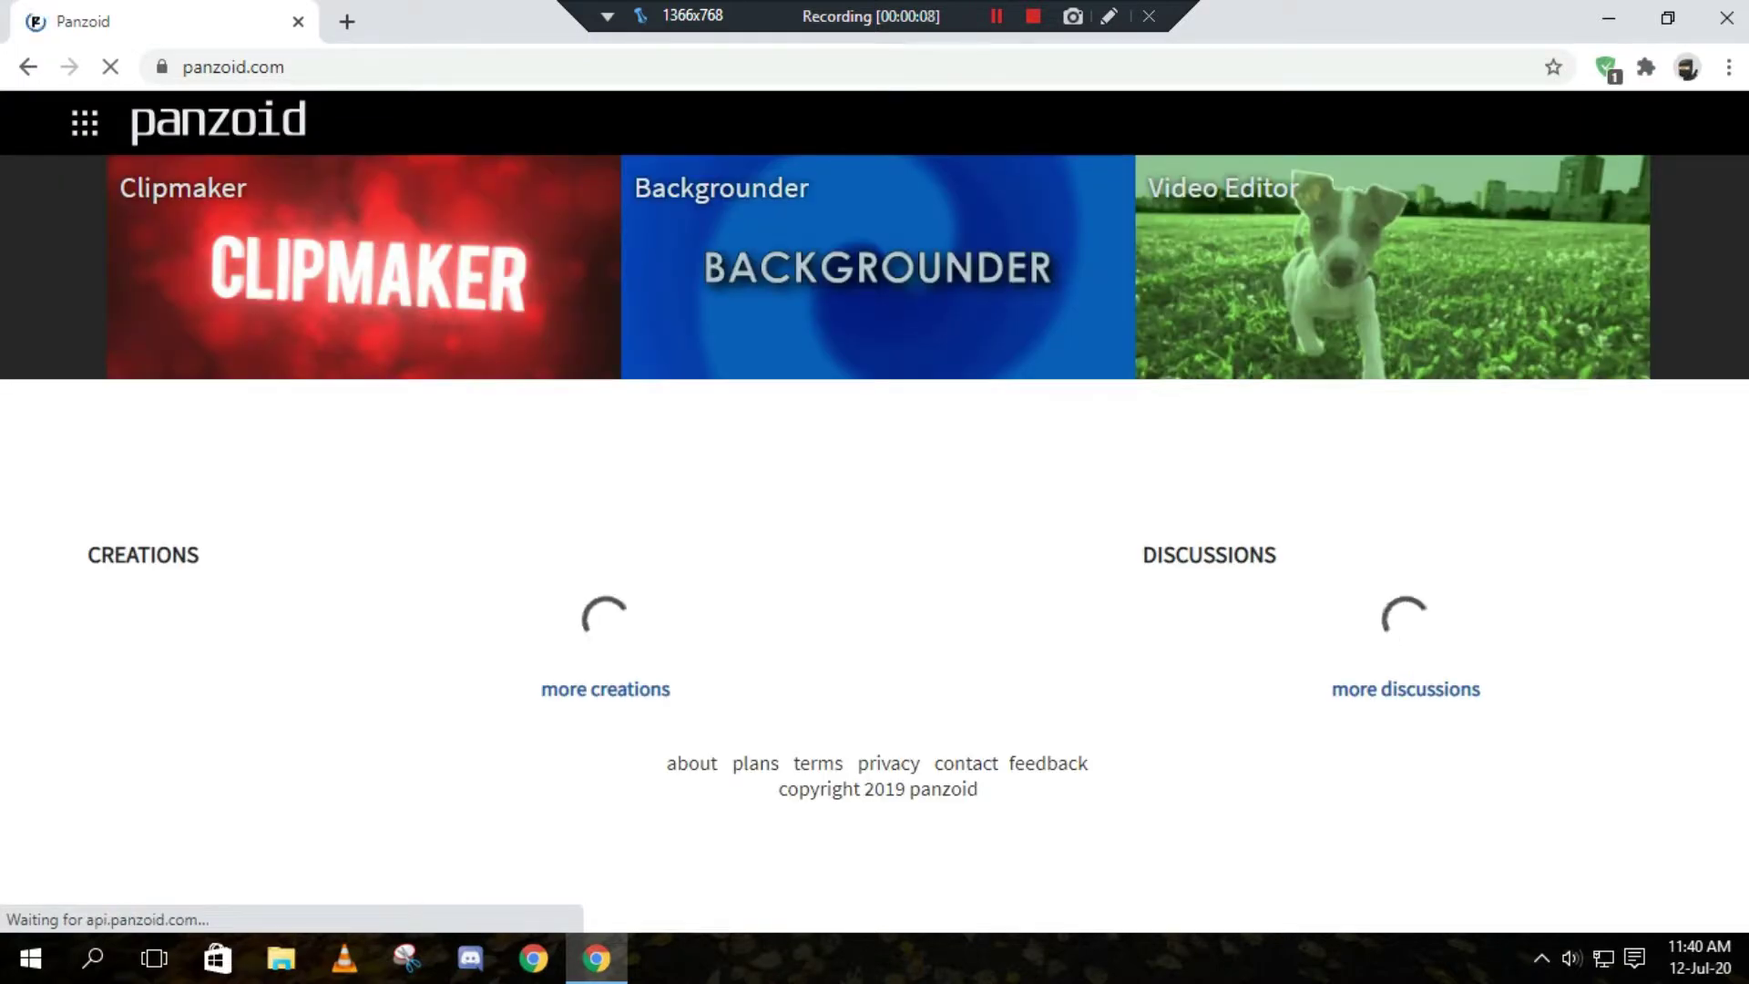
pyautogui.moveTo(66, 506); pyautogui.dragTo(290, 360)
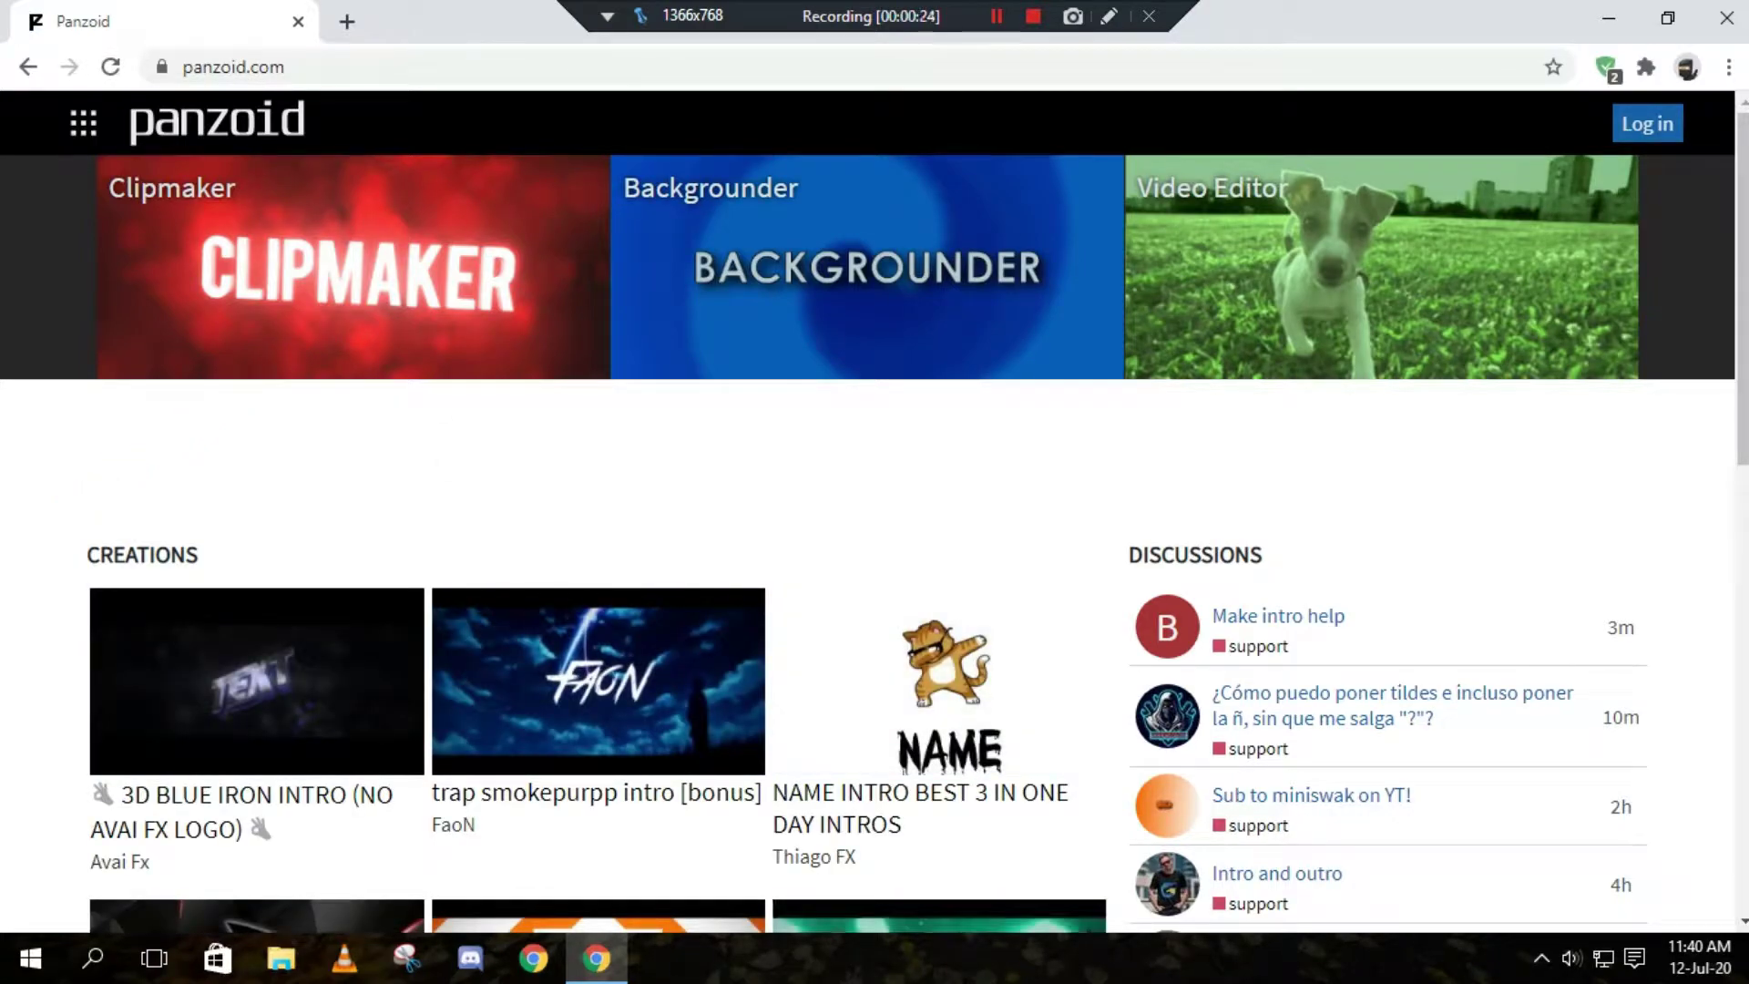
pyautogui.click(355, 273)
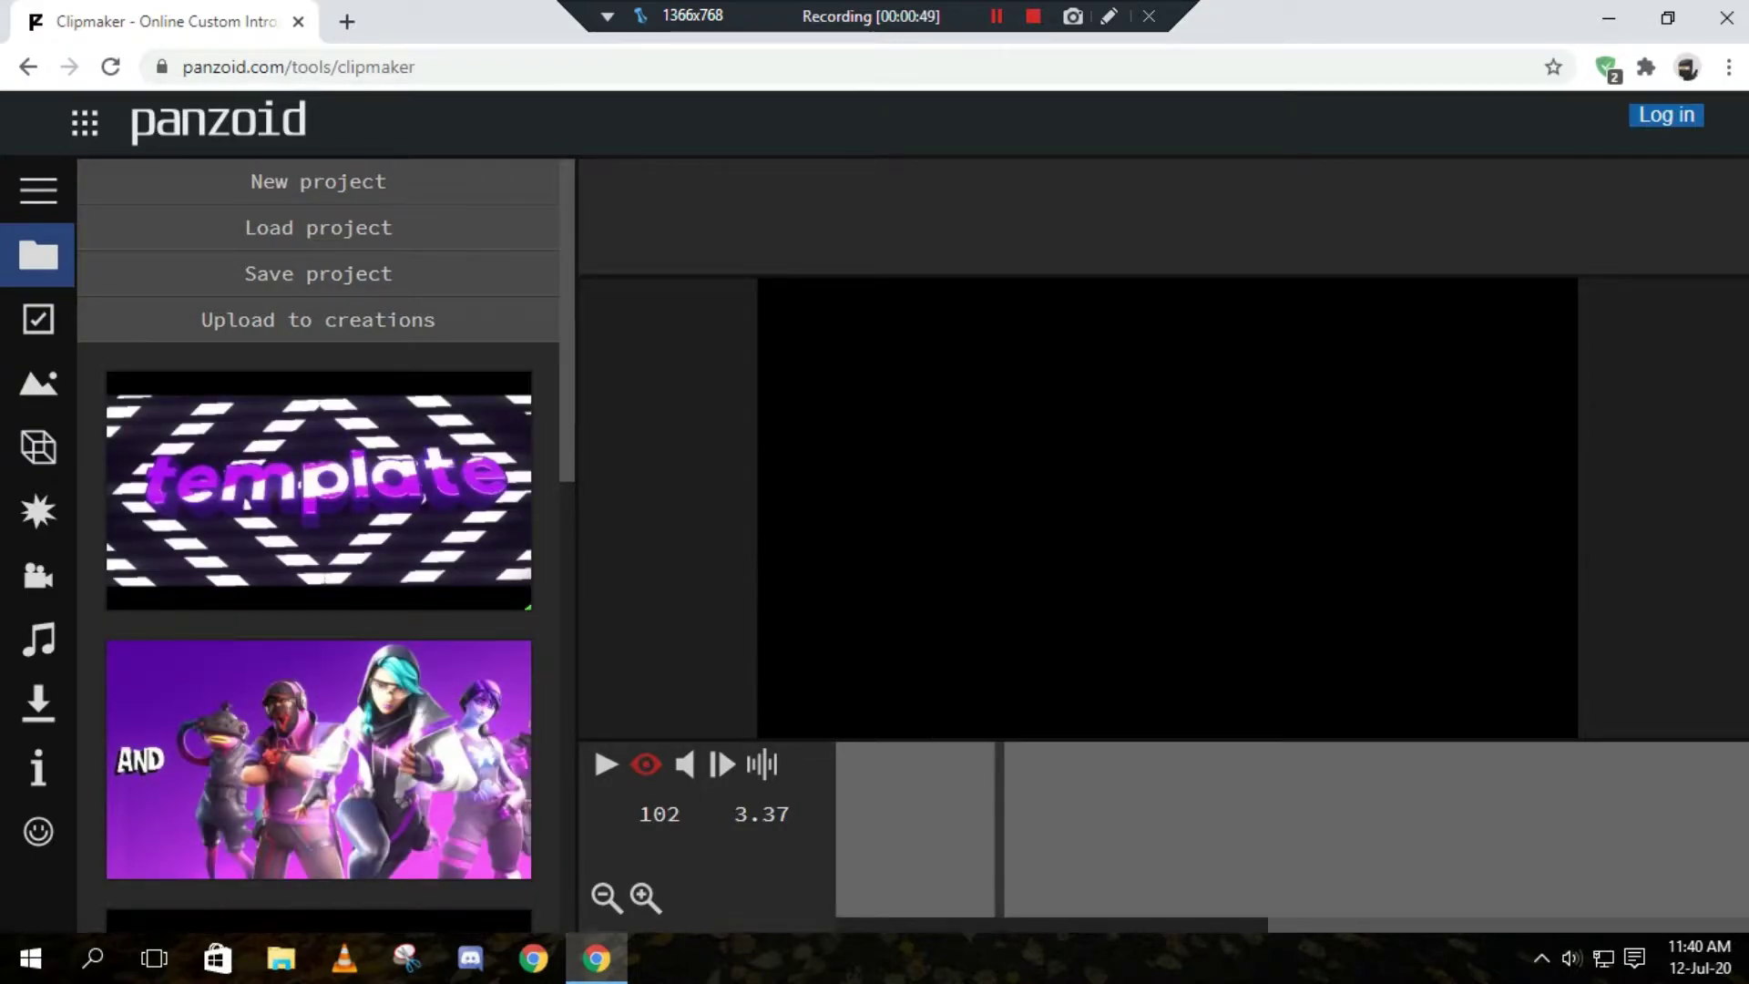
# - Start a new Clipmaker project and load the purple template with two raised hands around the word NAME
pyautogui.click(338, 173)
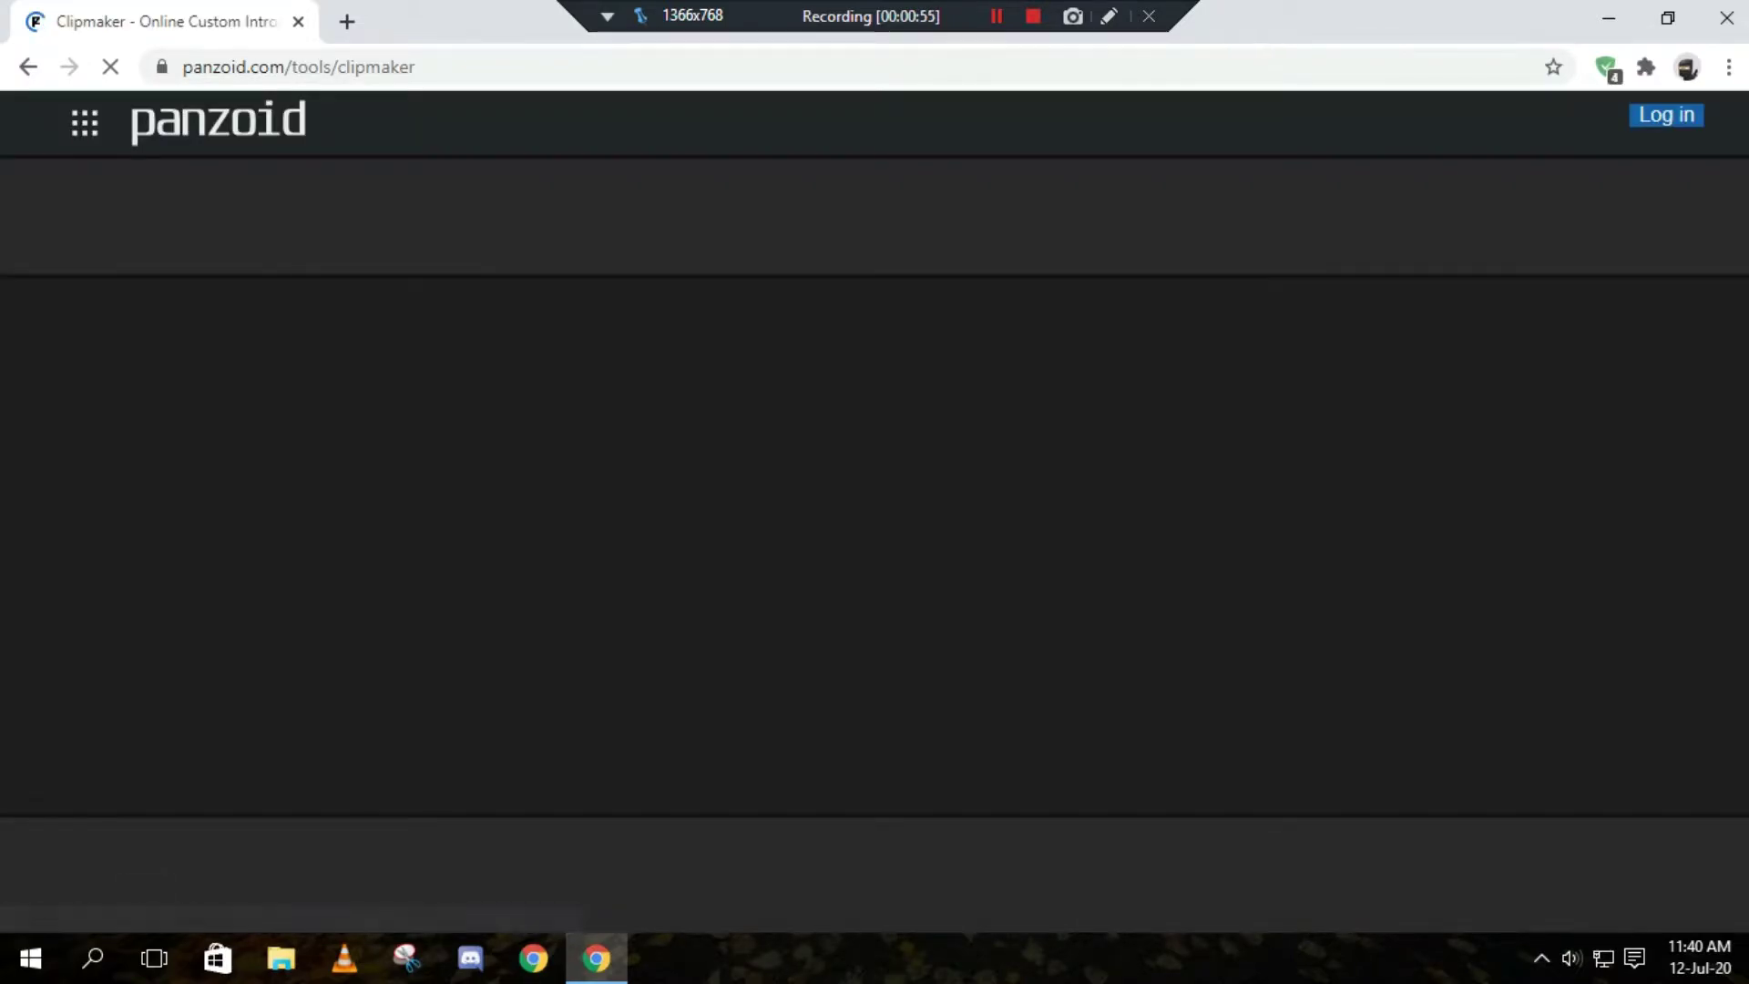
pyautogui.scroll(-4, 318, 547)
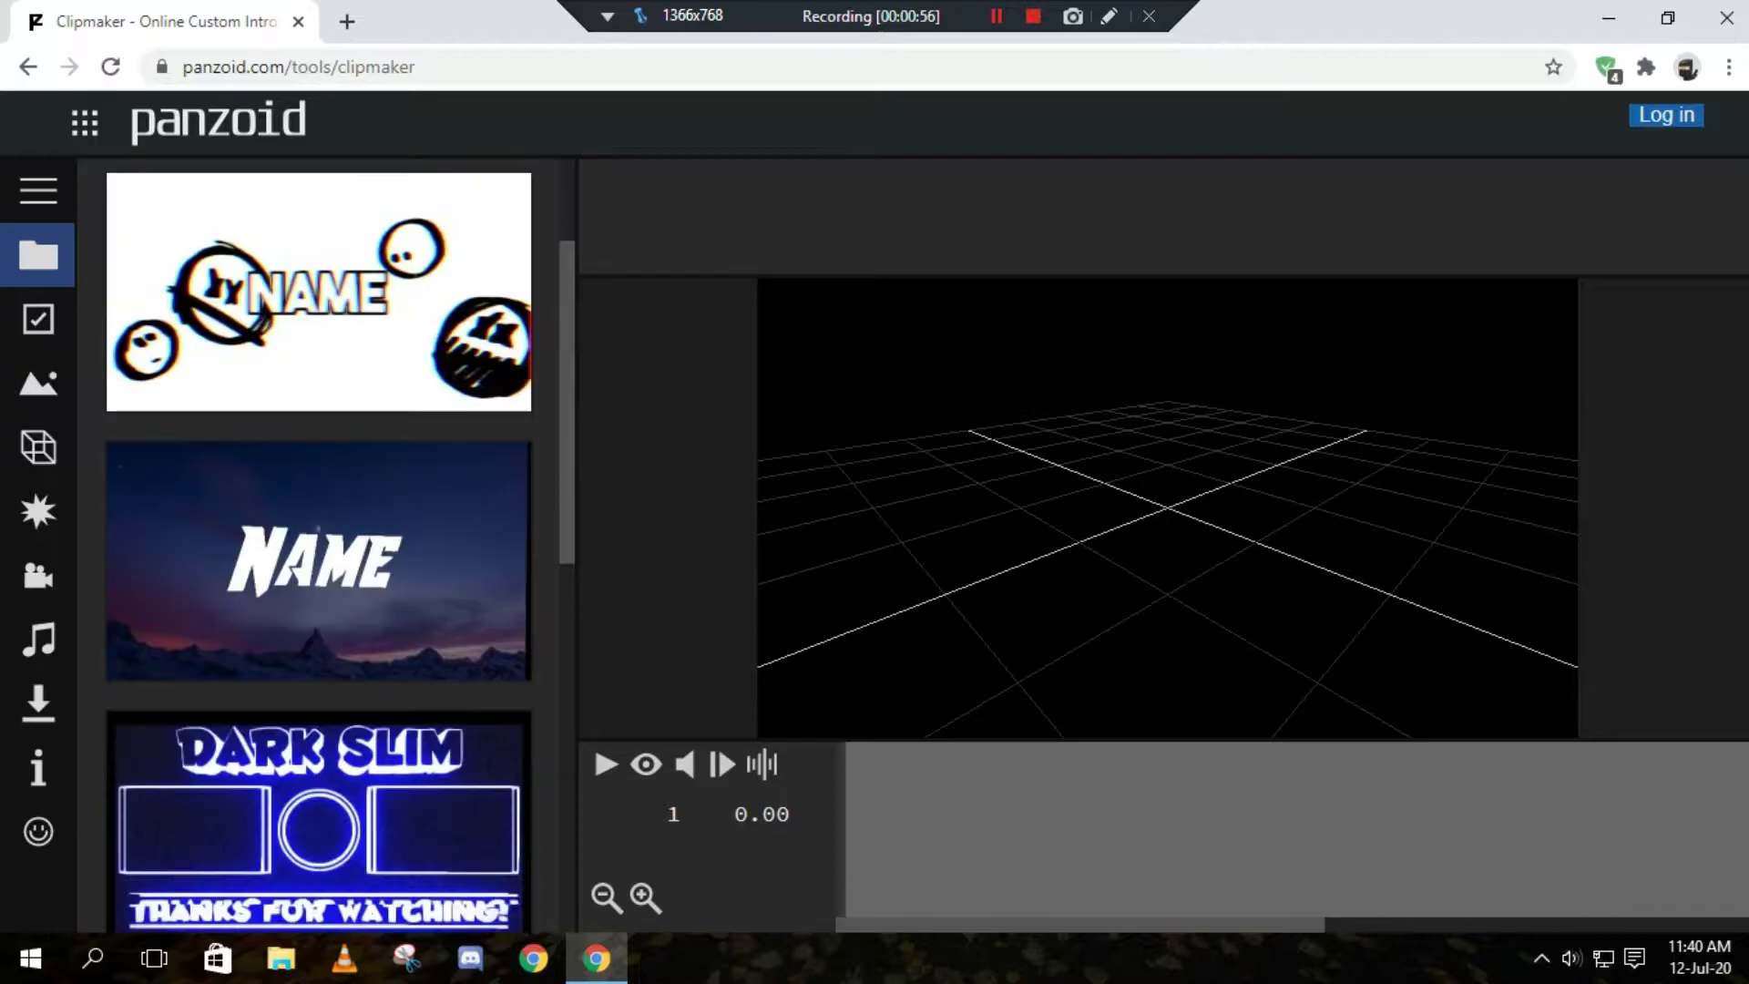
pyautogui.scroll(4, 319, 547)
pyautogui.moveTo(883, 654); pyautogui.dragTo(606, 658)
pyautogui.scroll(-8, 318, 546)
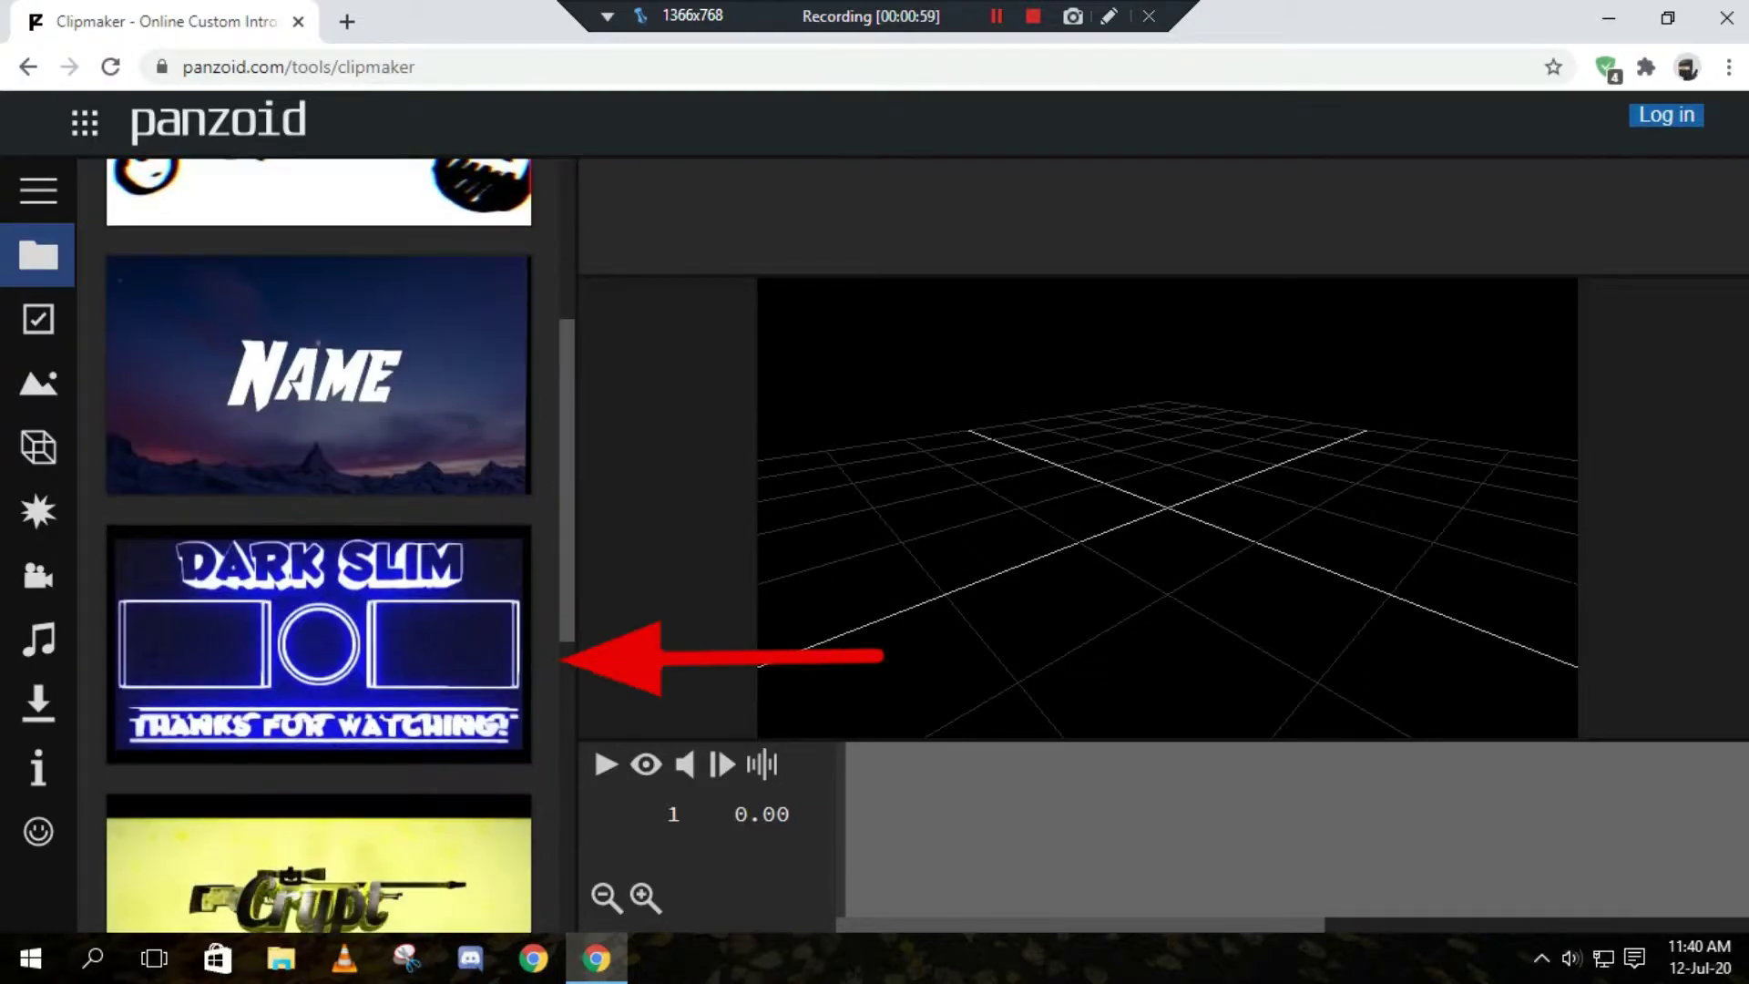
pyautogui.scroll(-1, 319, 547)
pyautogui.scroll(-2, 337, 577)
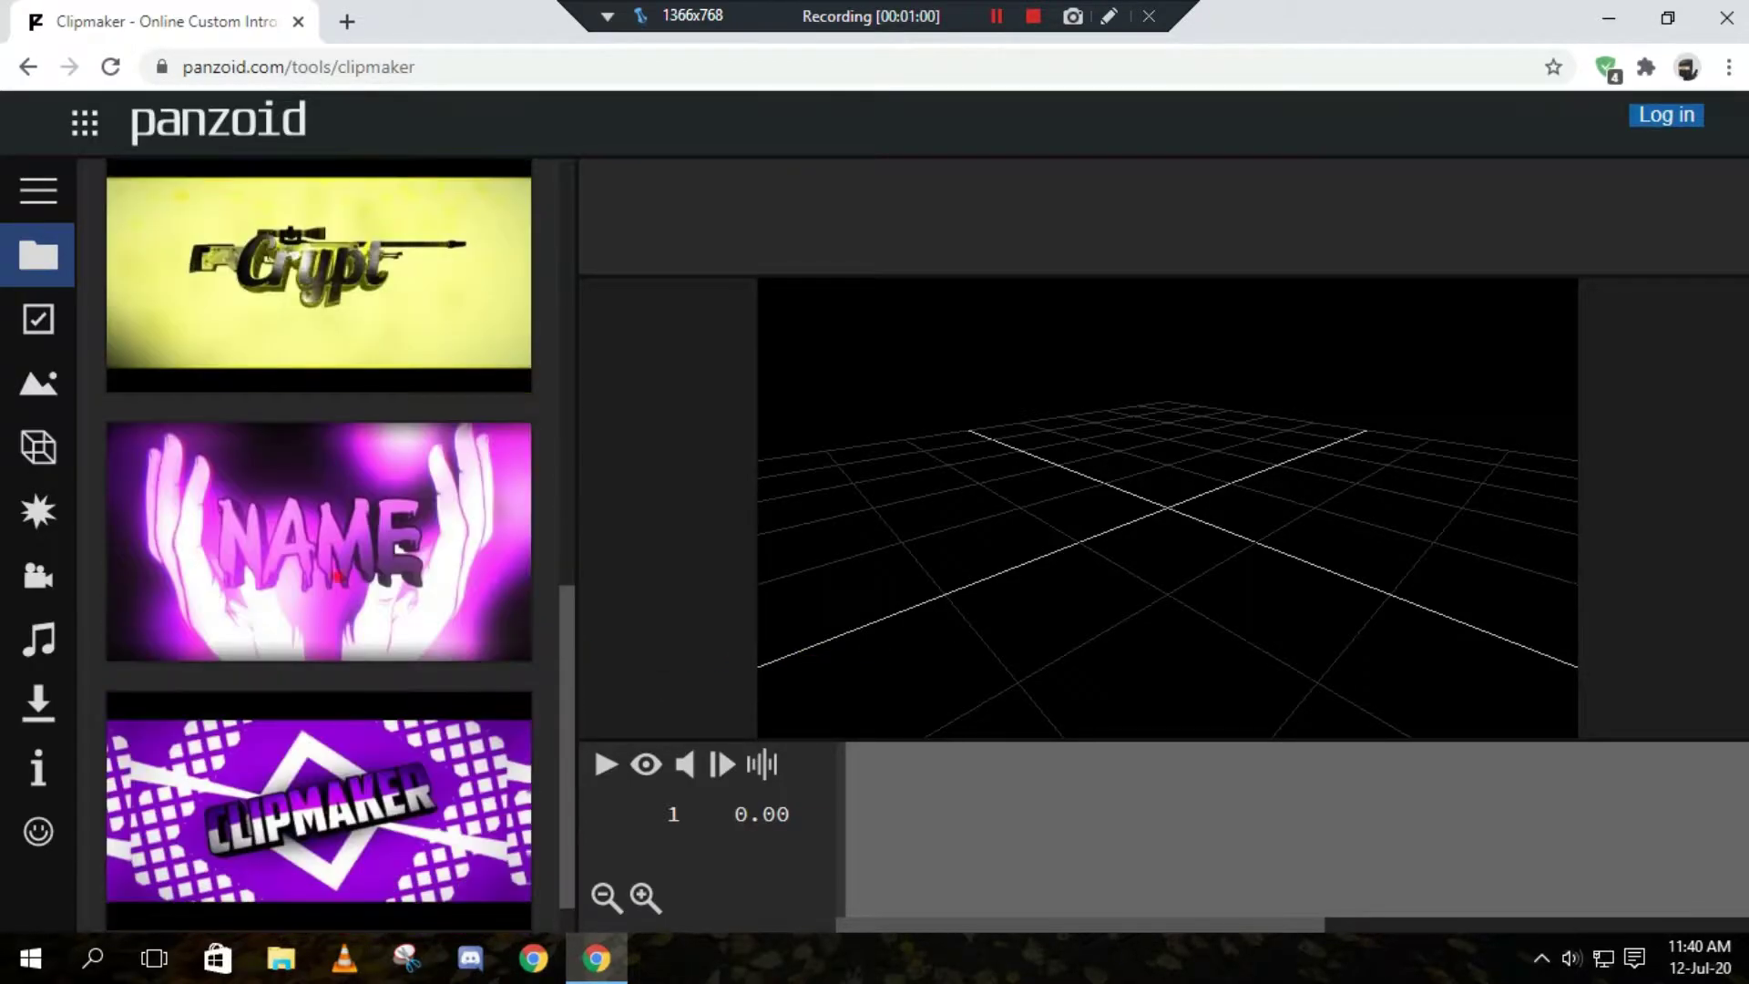
pyautogui.click(336, 577)
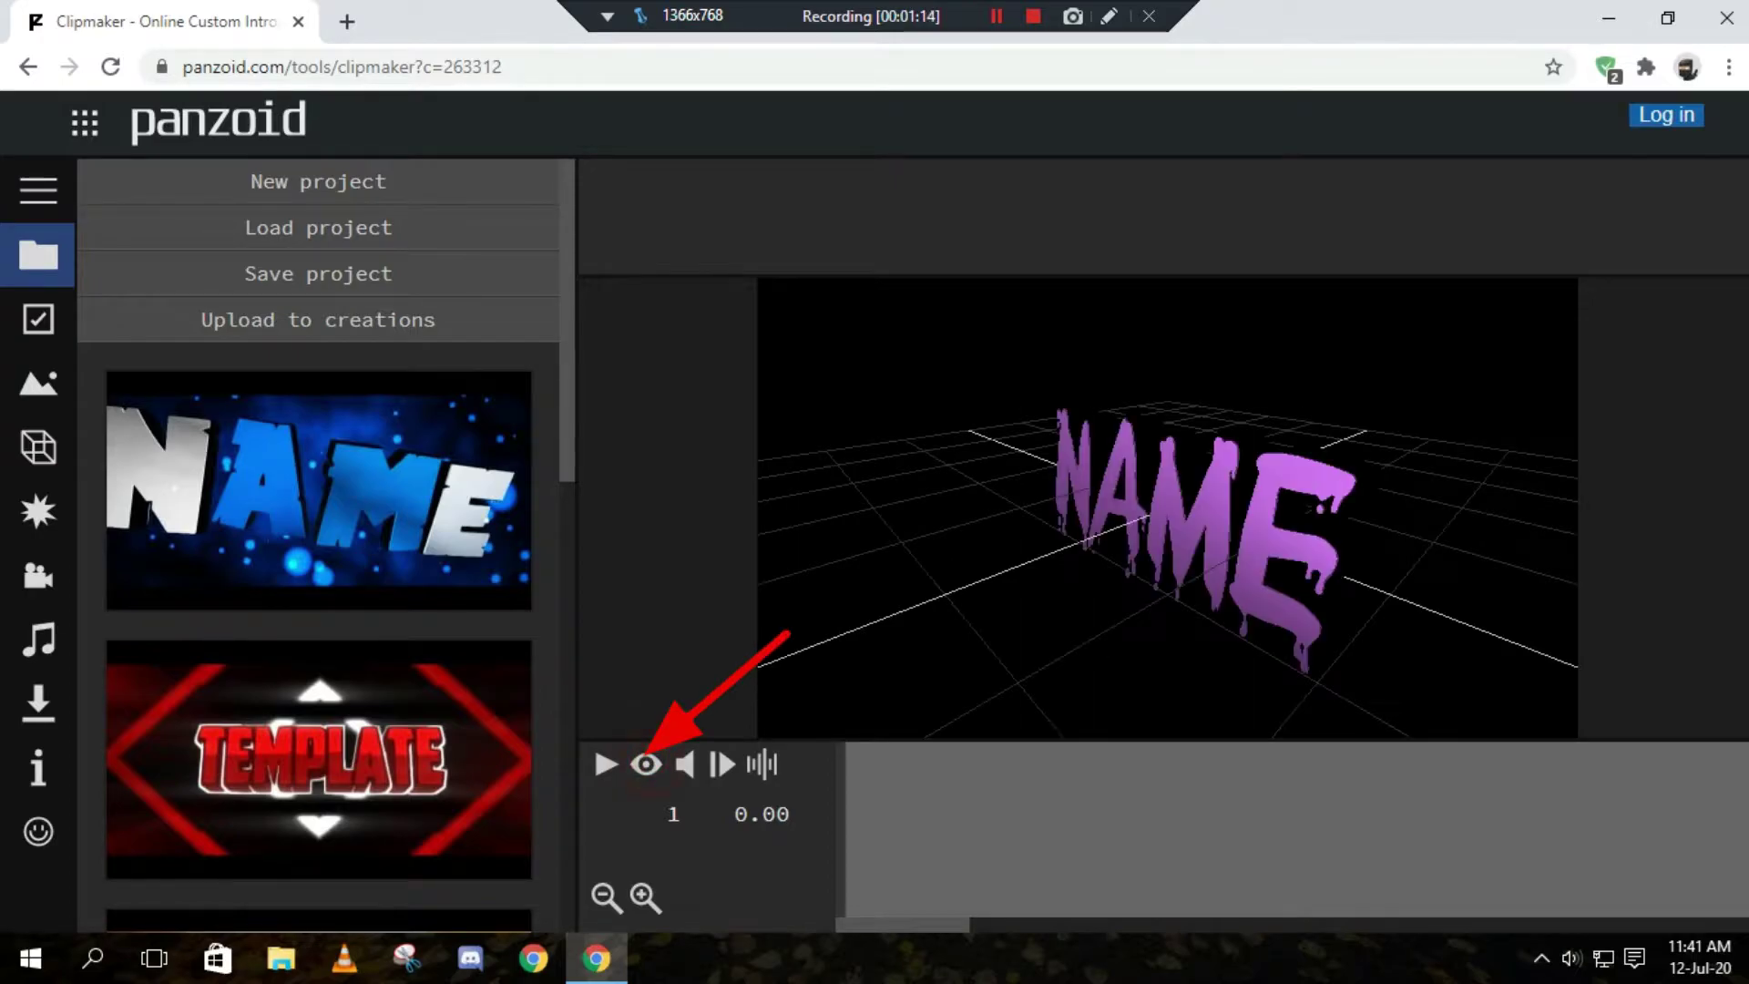
# - Turn on the effects preview for the loaded template, play the intro and pause it near the end
pyautogui.click(645, 764)
pyautogui.click(606, 765)
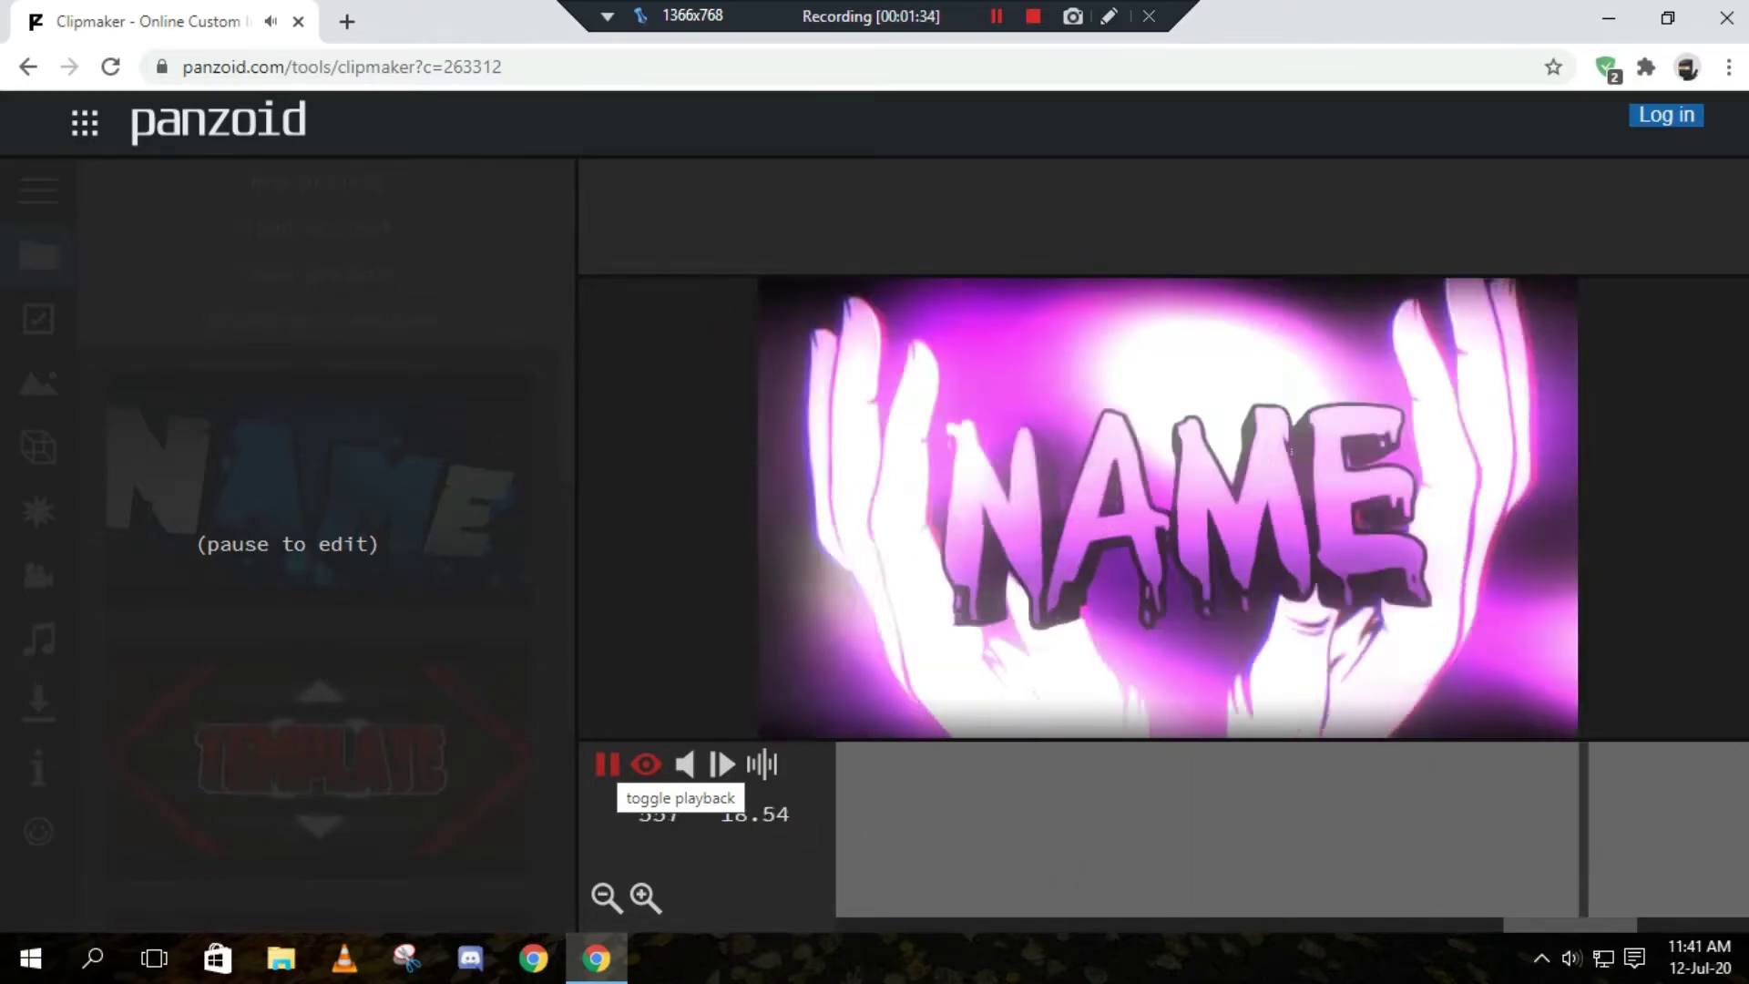
pyautogui.click(607, 764)
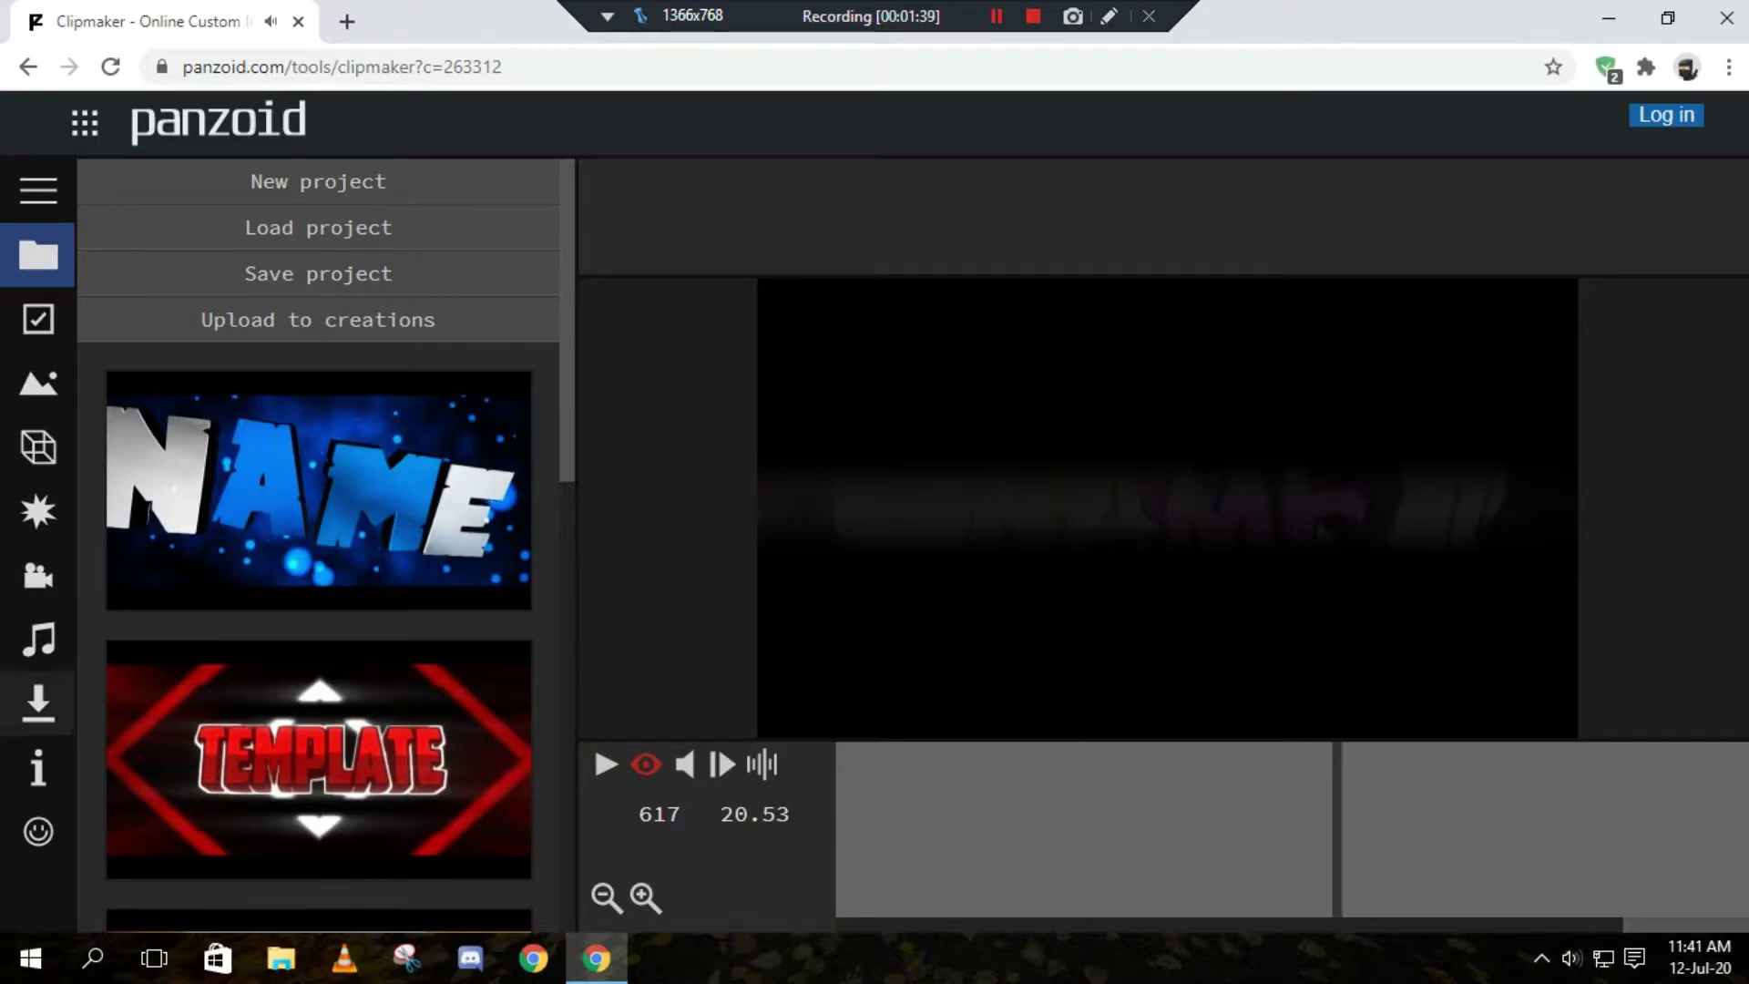
# - Change the first NAME 3D text object in the Text group to "Imagine"
pyautogui.click(38, 447)
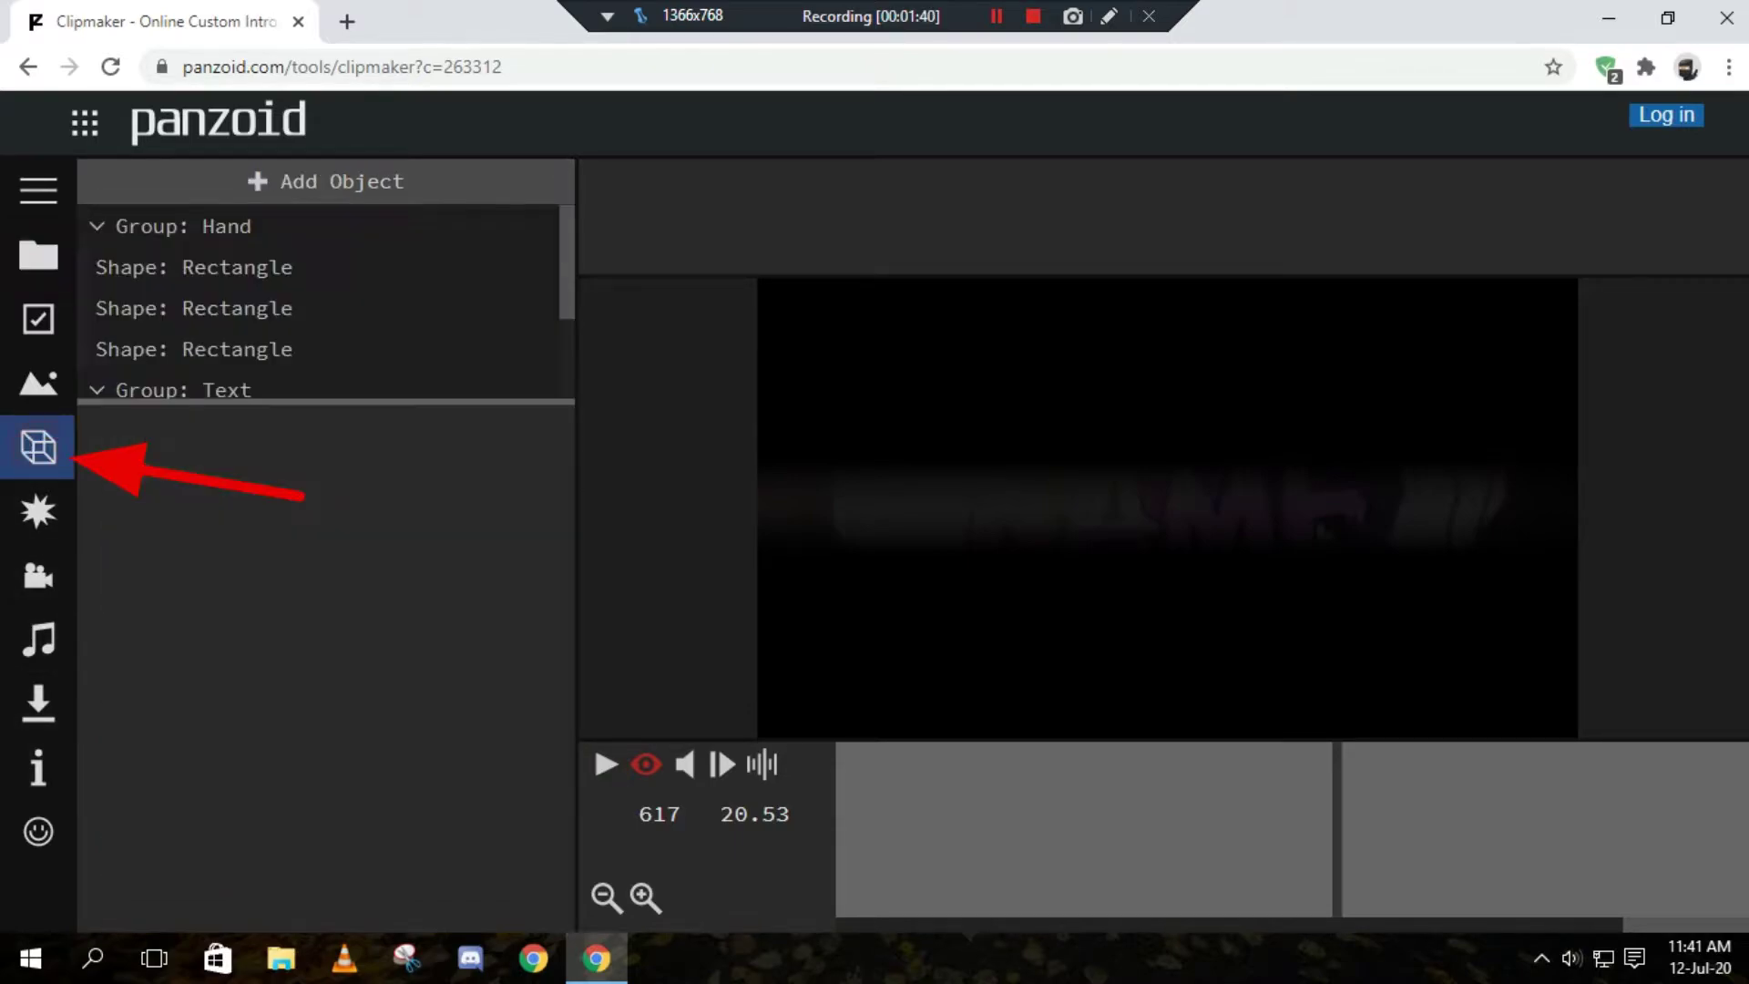
pyautogui.scroll(-2, 318, 305)
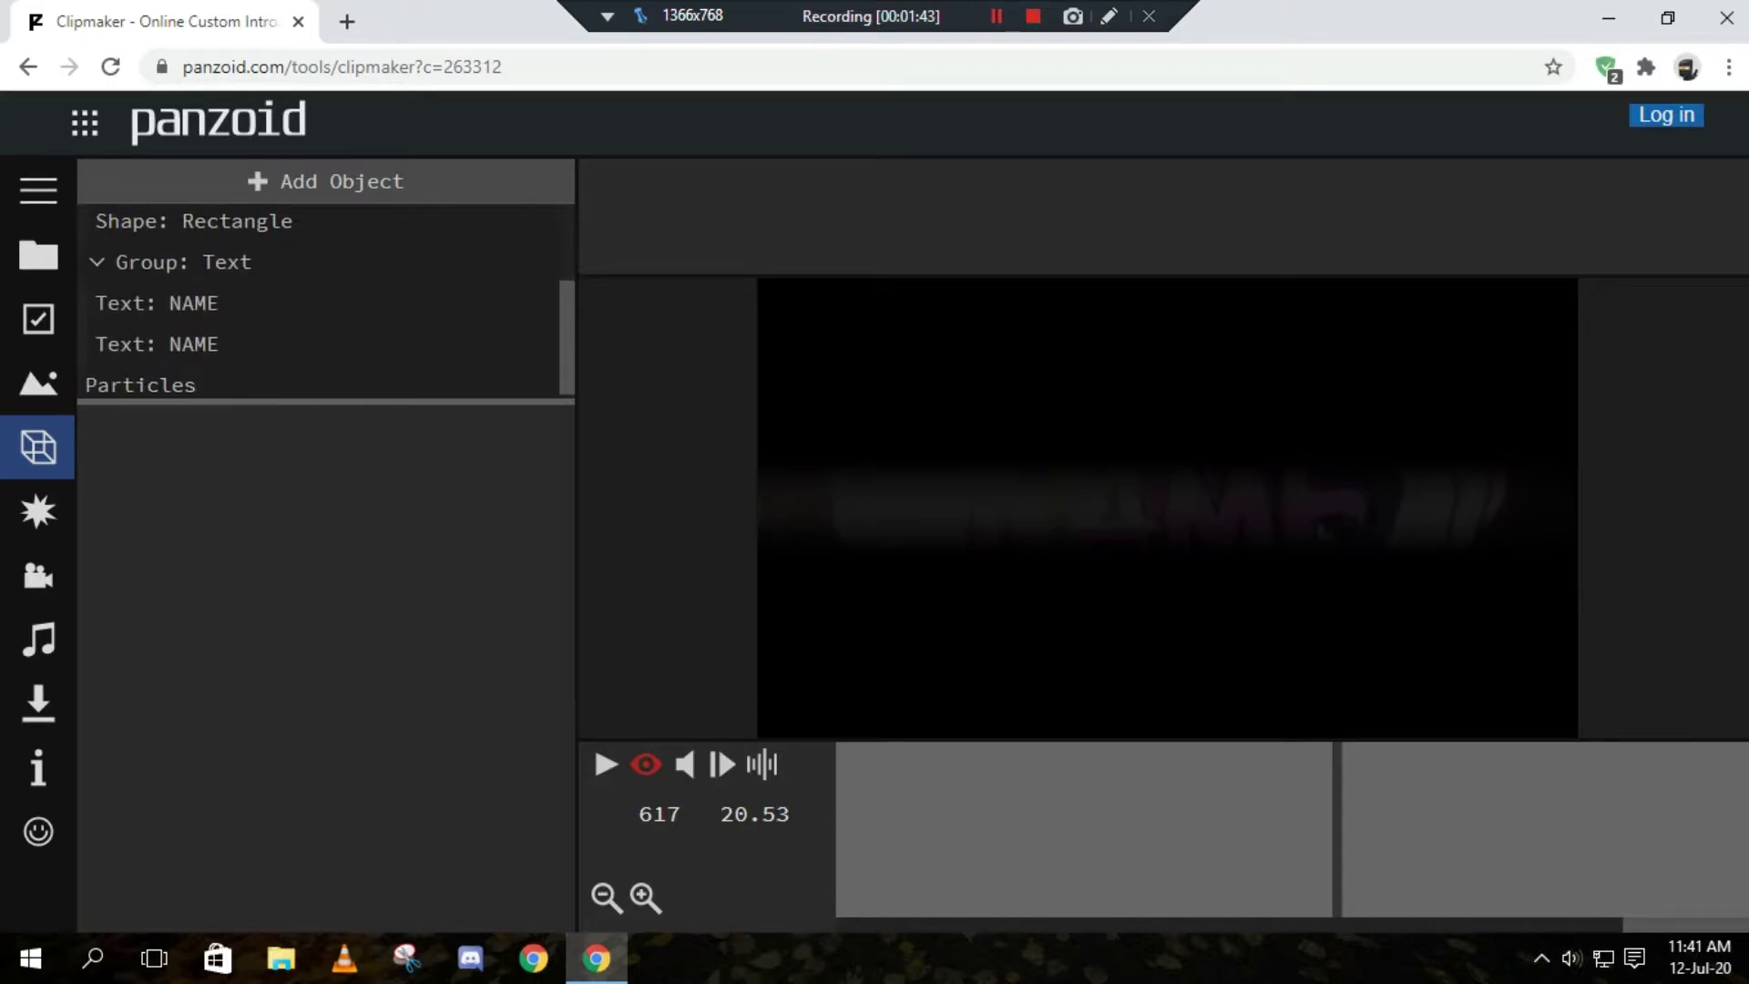
pyautogui.click(289, 267)
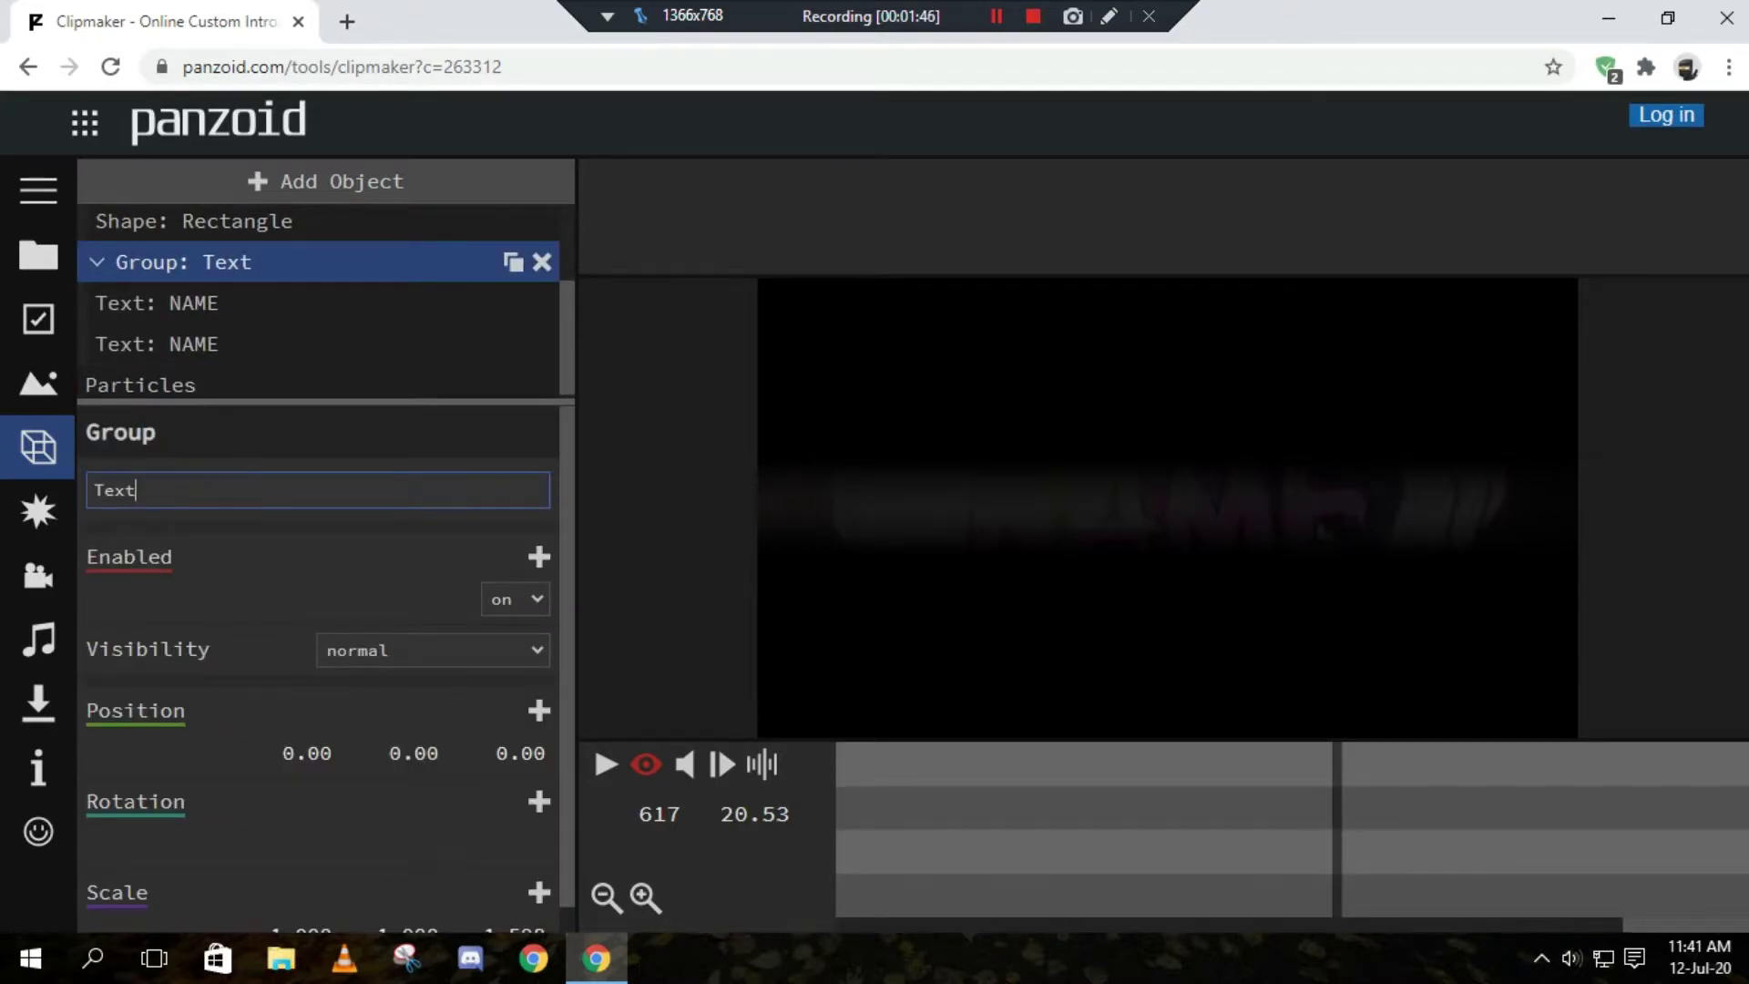
pyautogui.click(225, 301)
pyautogui.click(254, 303)
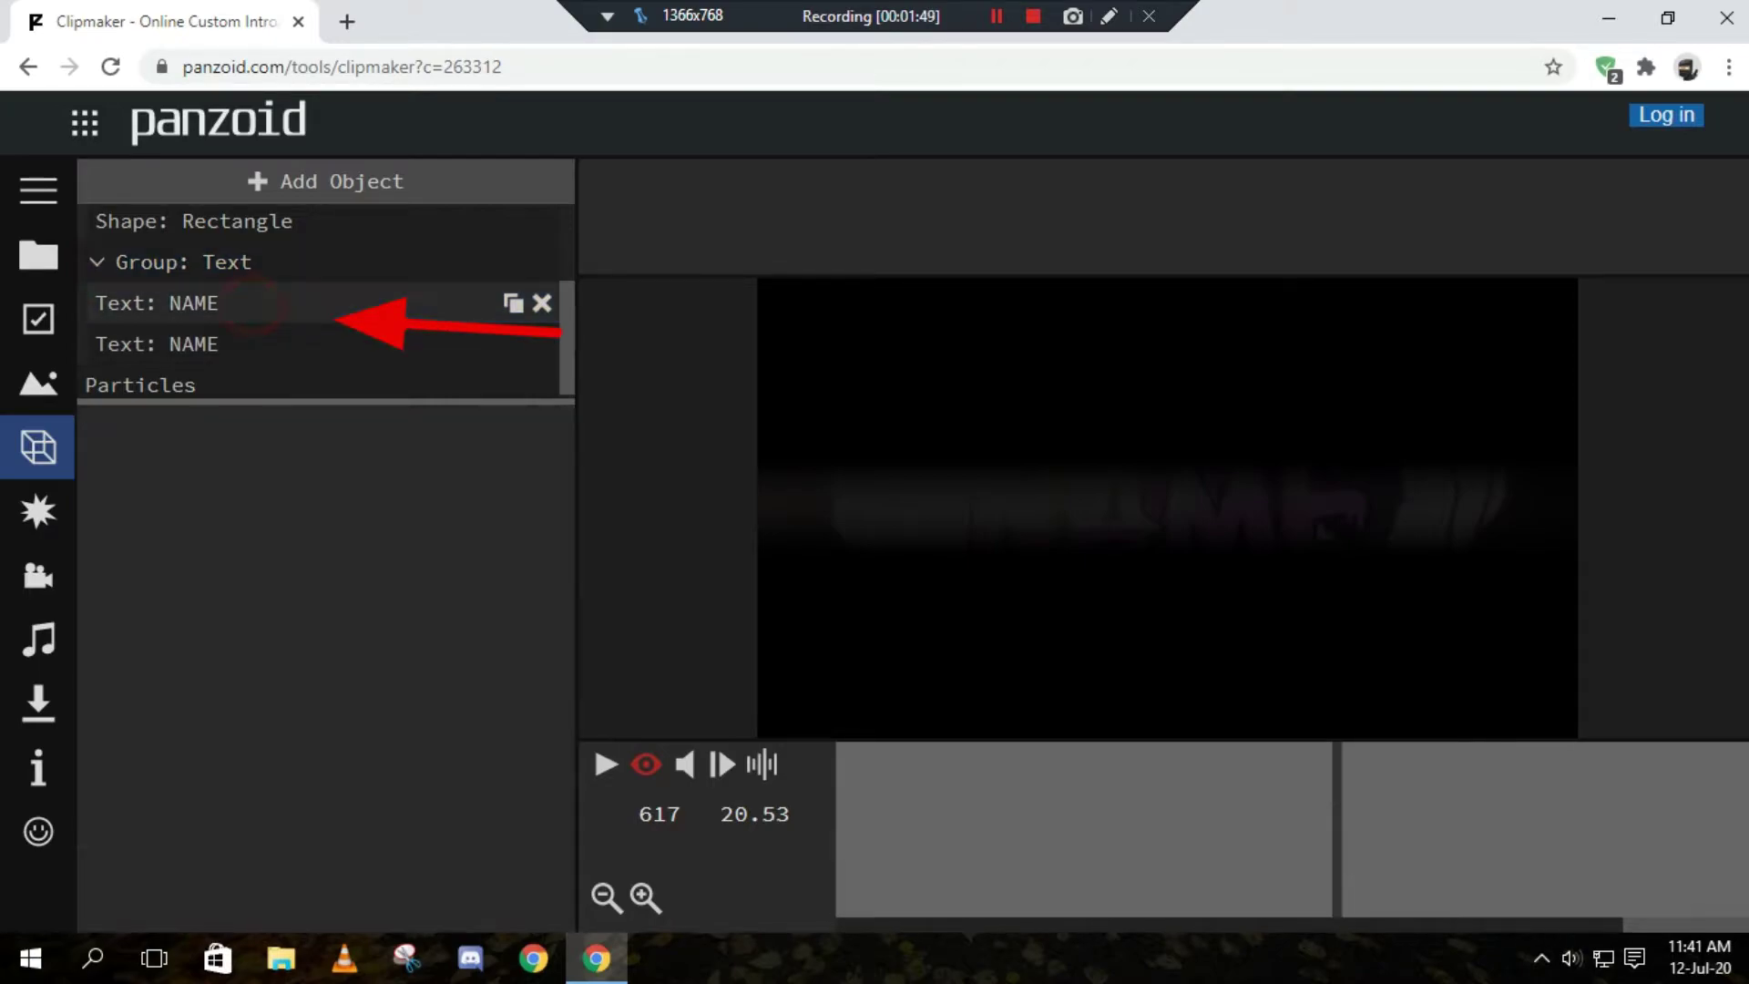
pyautogui.click(251, 304)
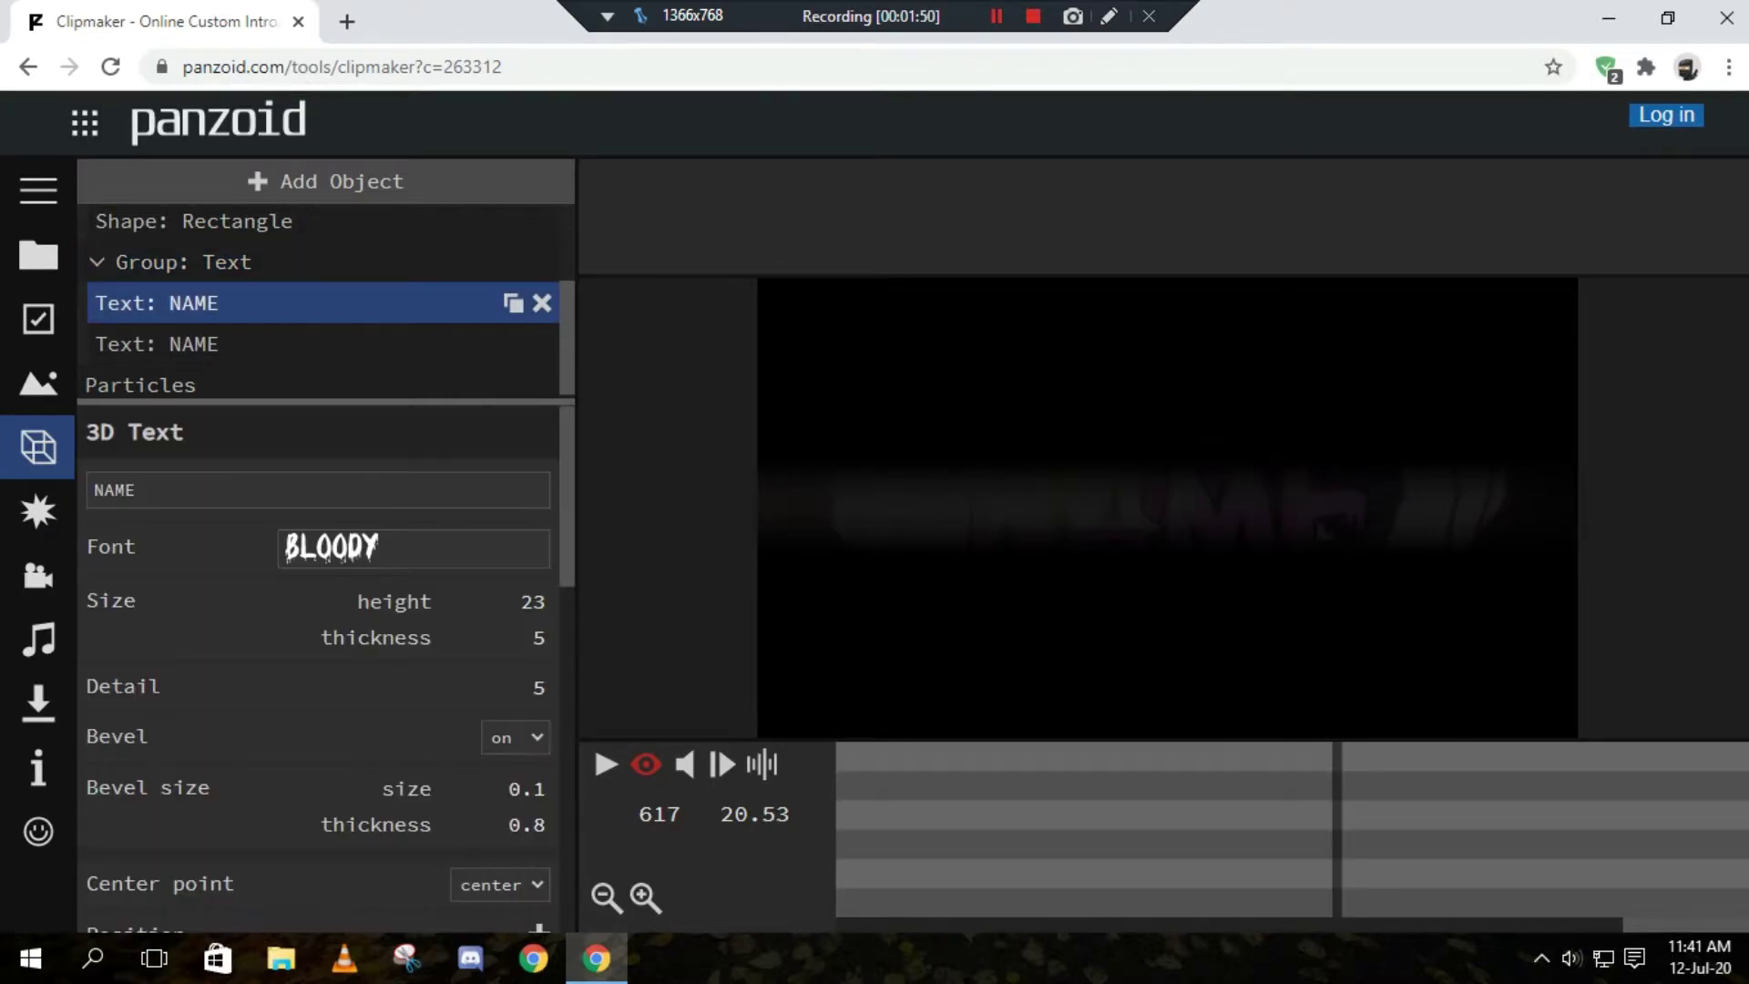
pyautogui.doubleClick(227, 492)
pyautogui.write('Im')
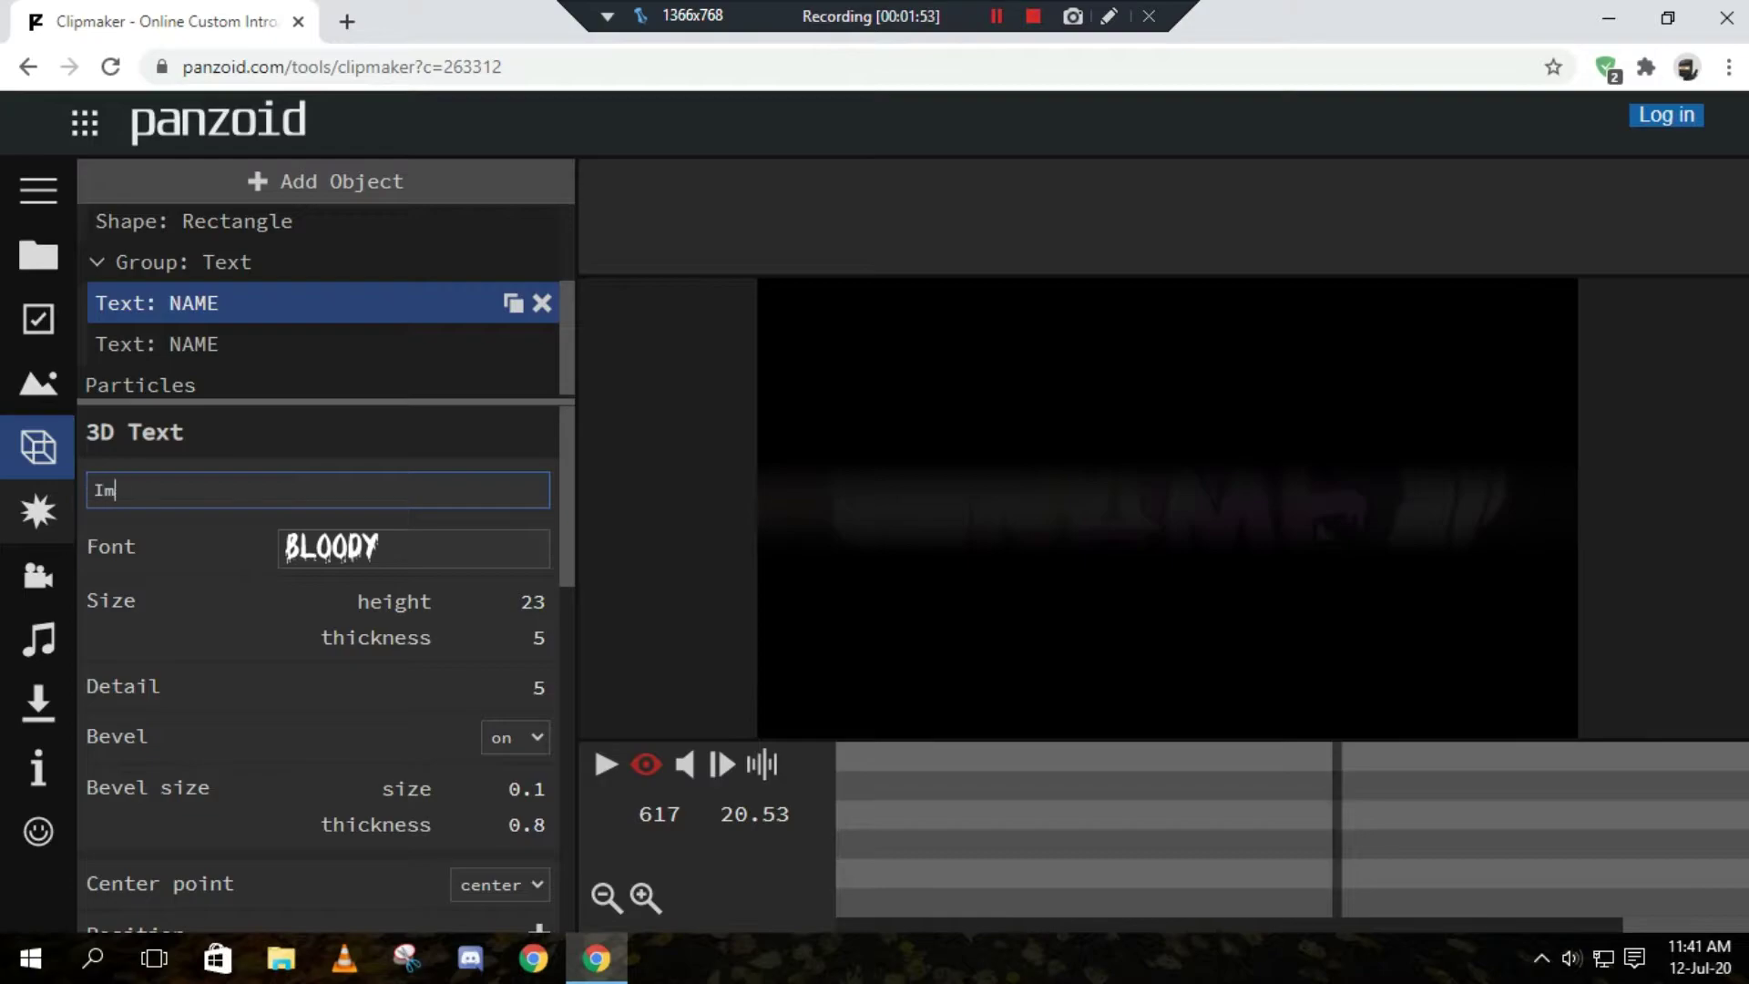
pyautogui.write('agine')
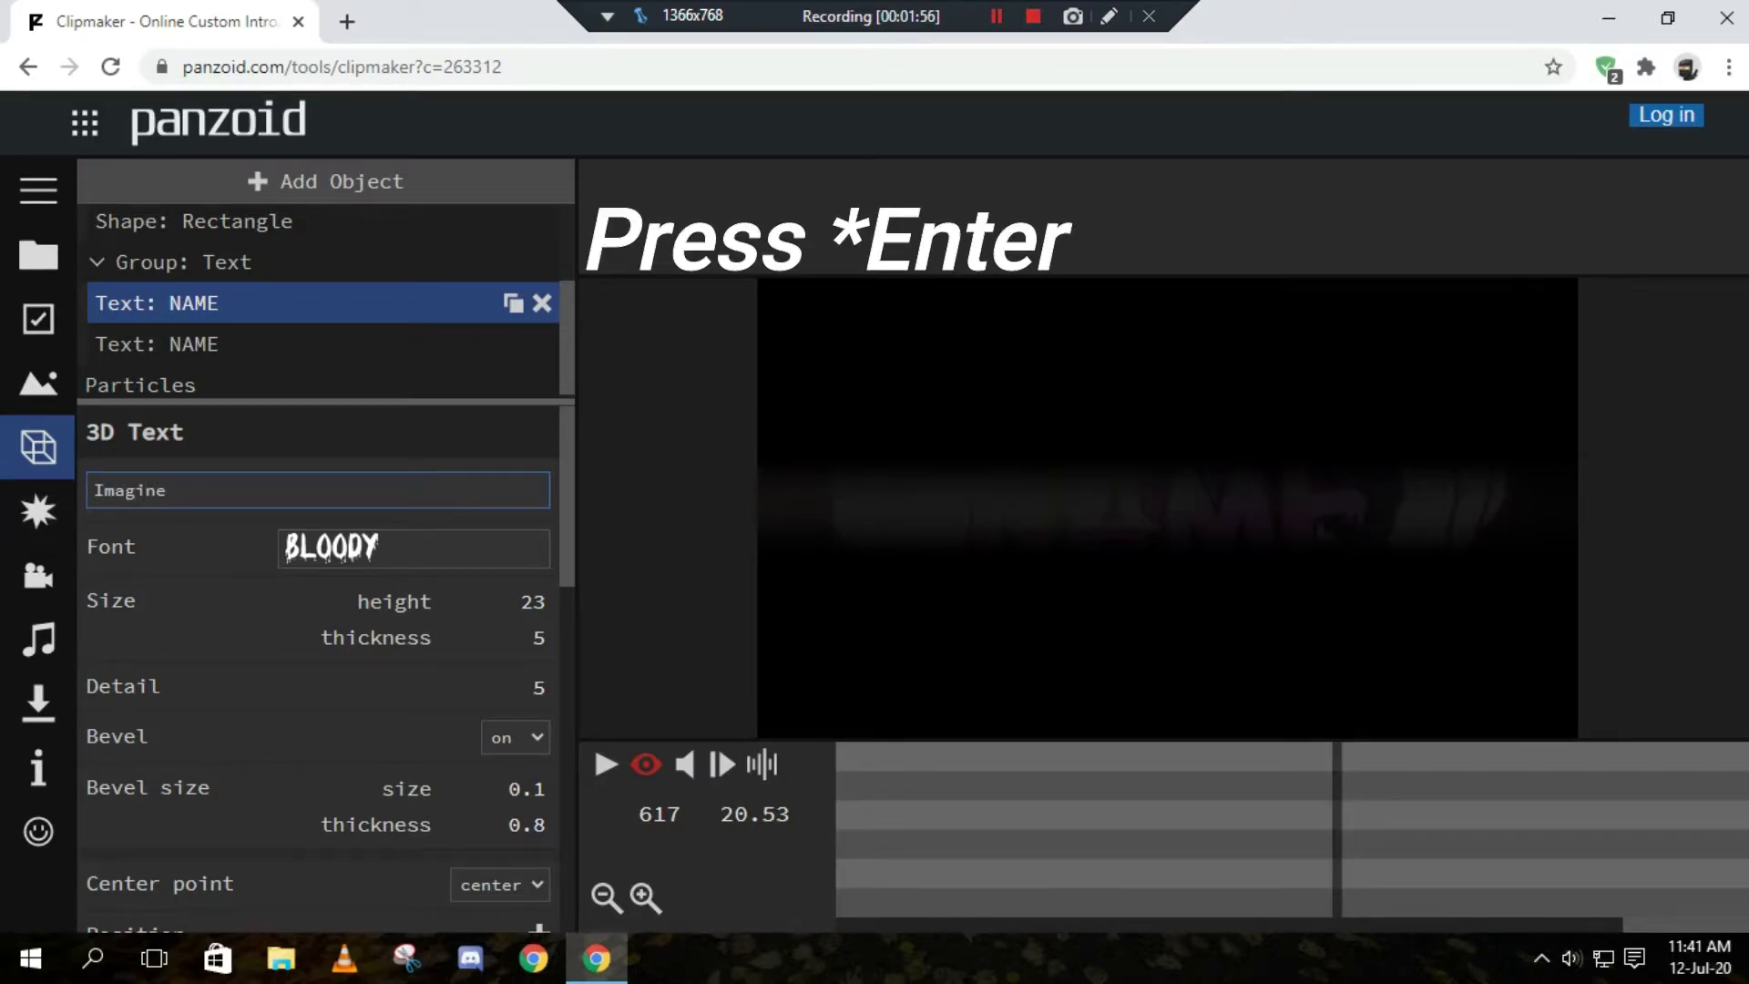
pyautogui.press('Return')
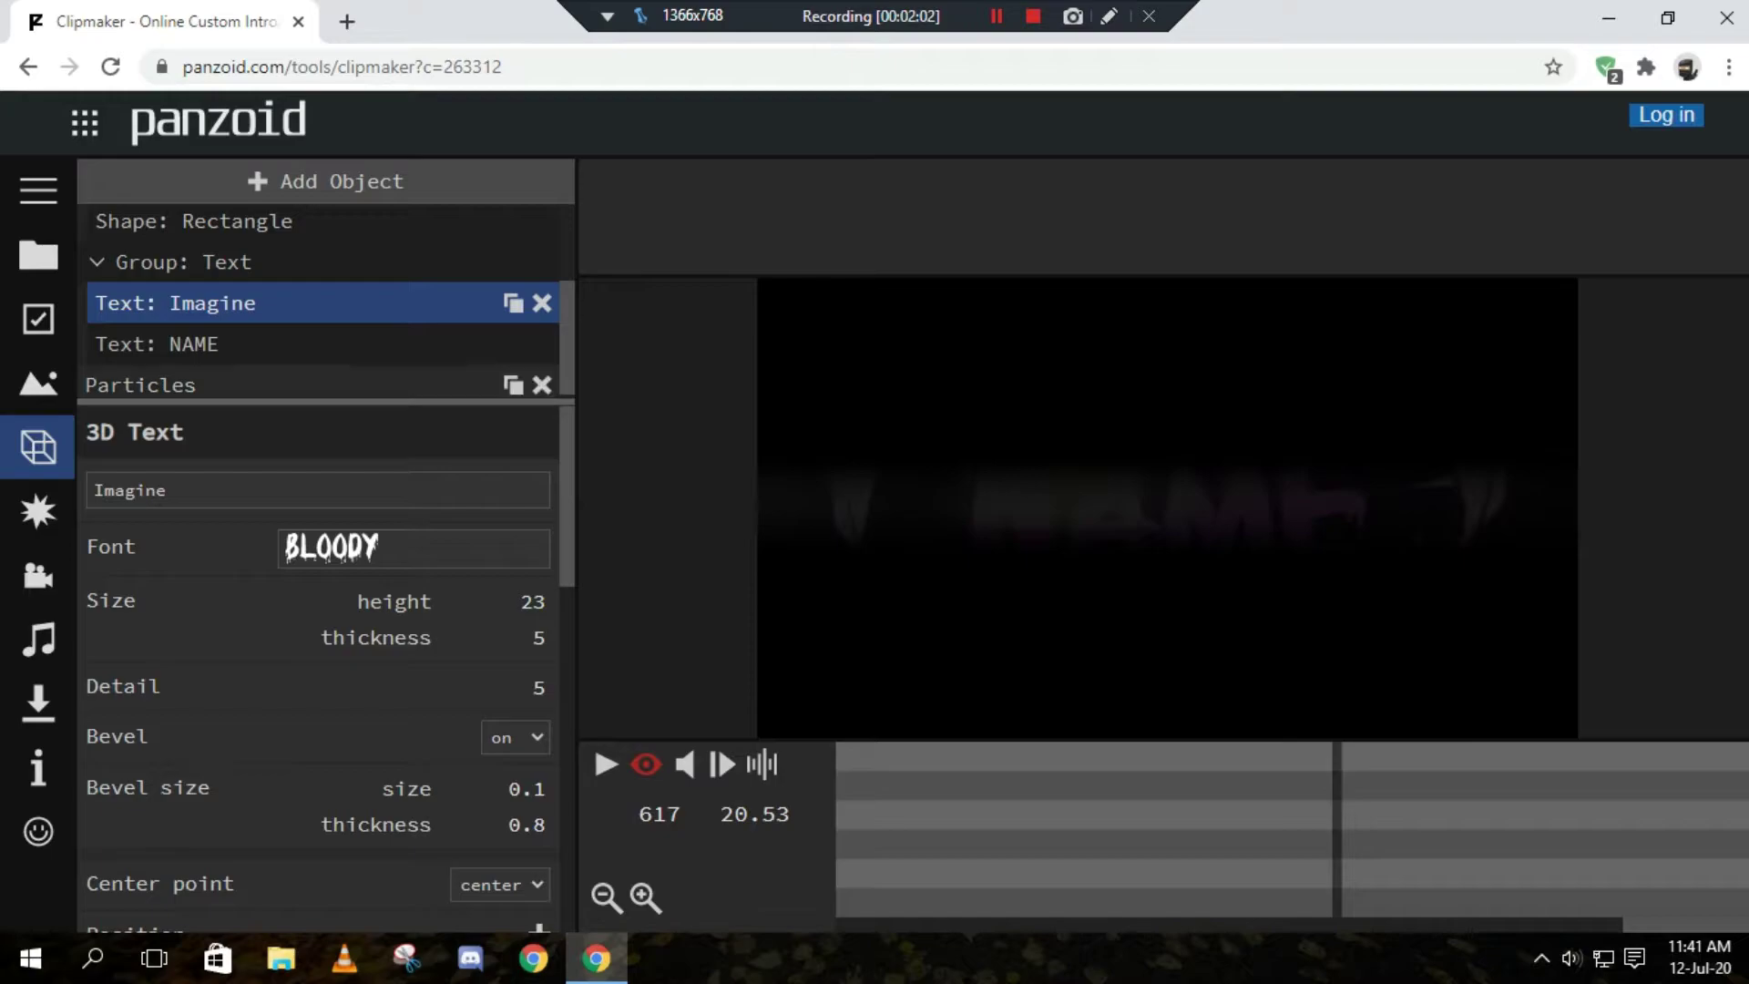
# - Play the first two seconds of the intro to check the edited text, and pause playback
pyautogui.click(606, 764)
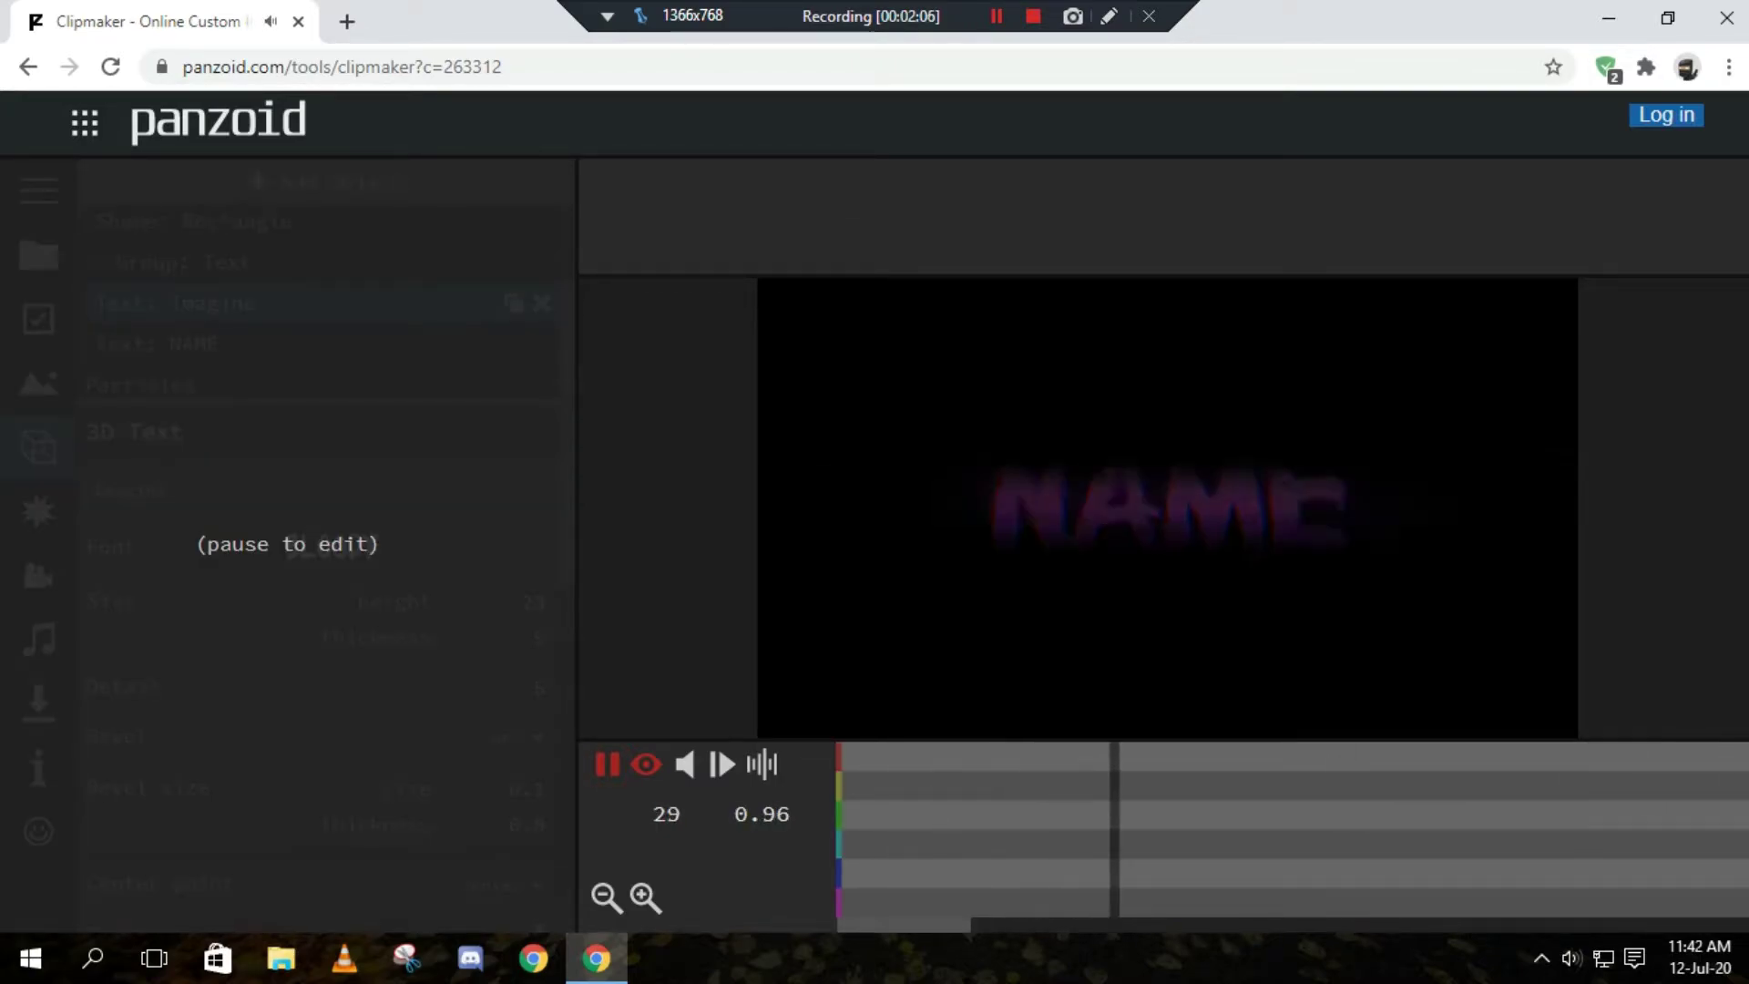
pyautogui.click(605, 764)
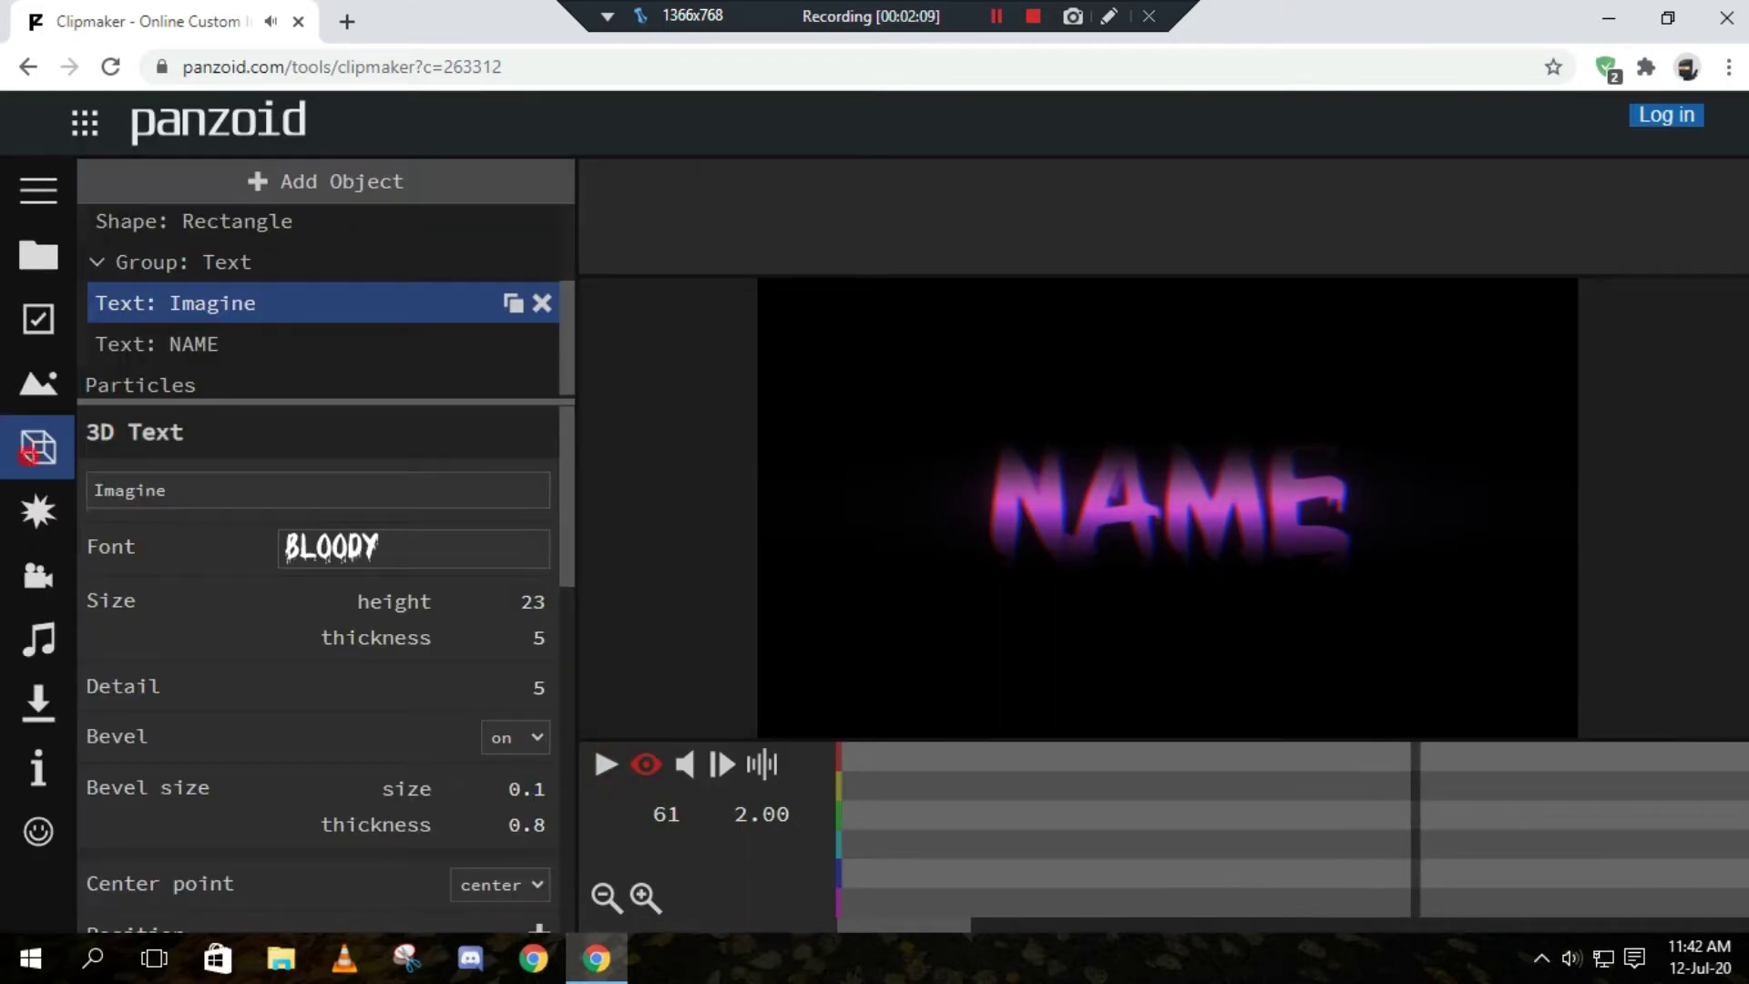
pyautogui.scroll(-3, 319, 668)
pyautogui.scroll(3, 319, 668)
# - Change the remaining NAME 3D text object to "Imagine" and play the intro to check the result
pyautogui.click(227, 343)
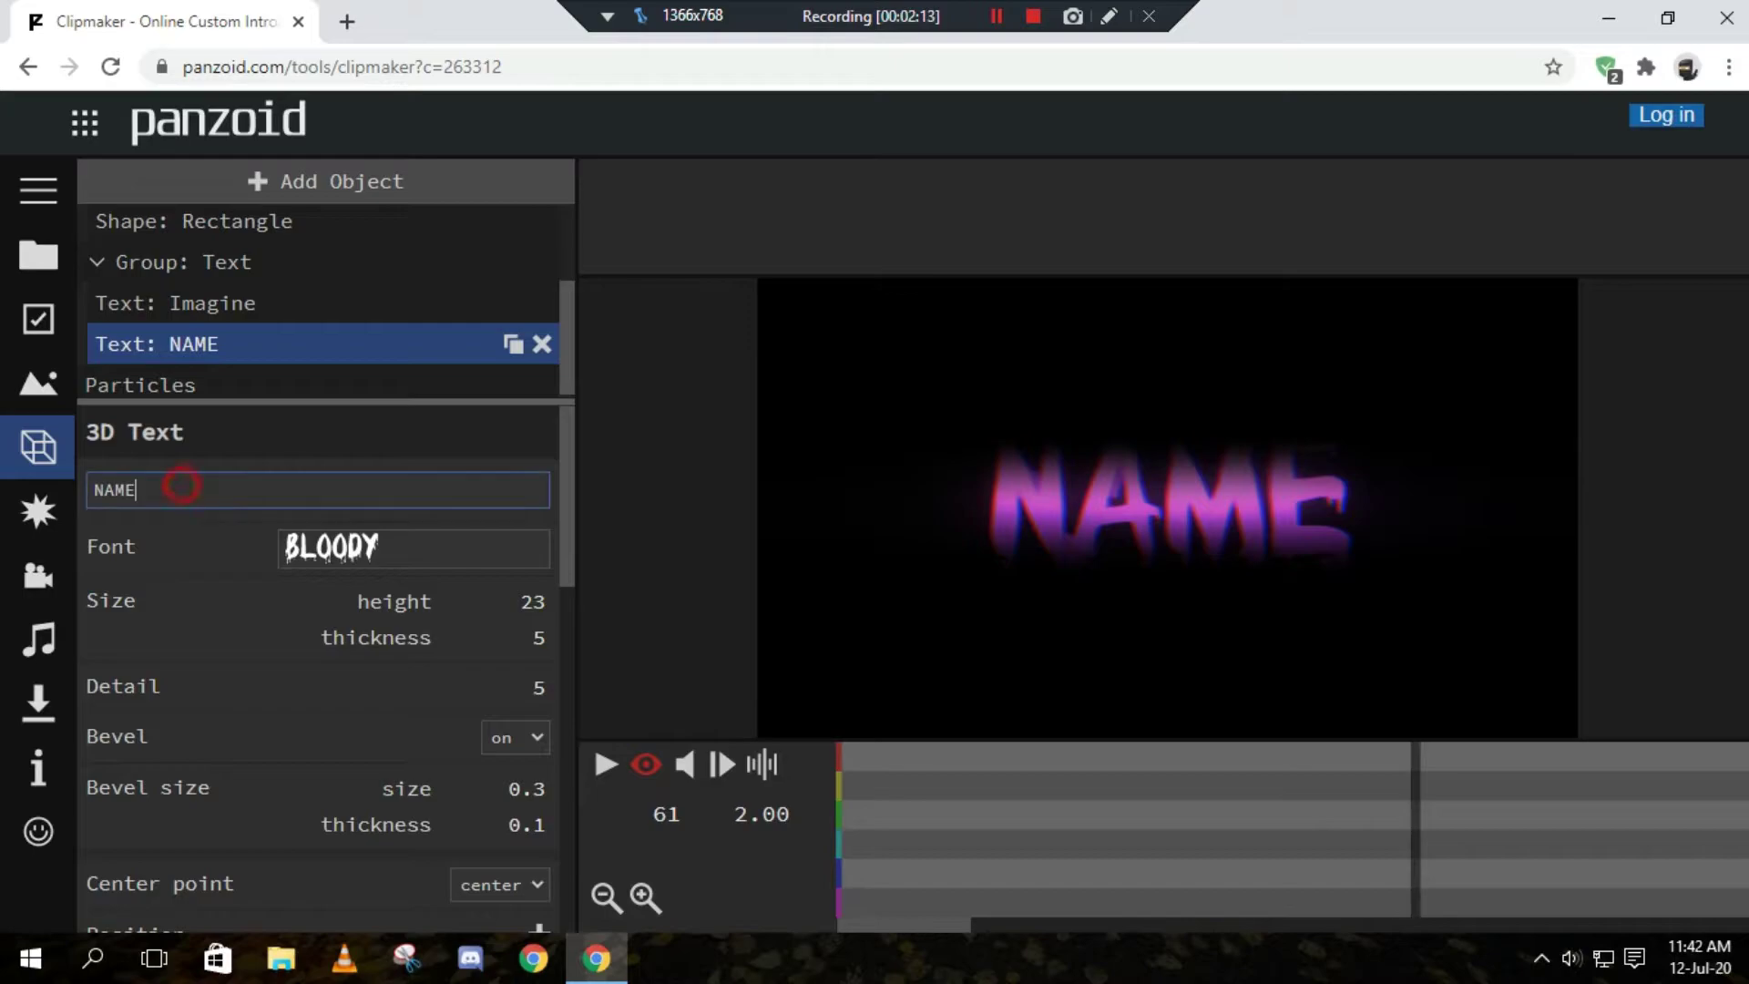
pyautogui.doubleClick(181, 487)
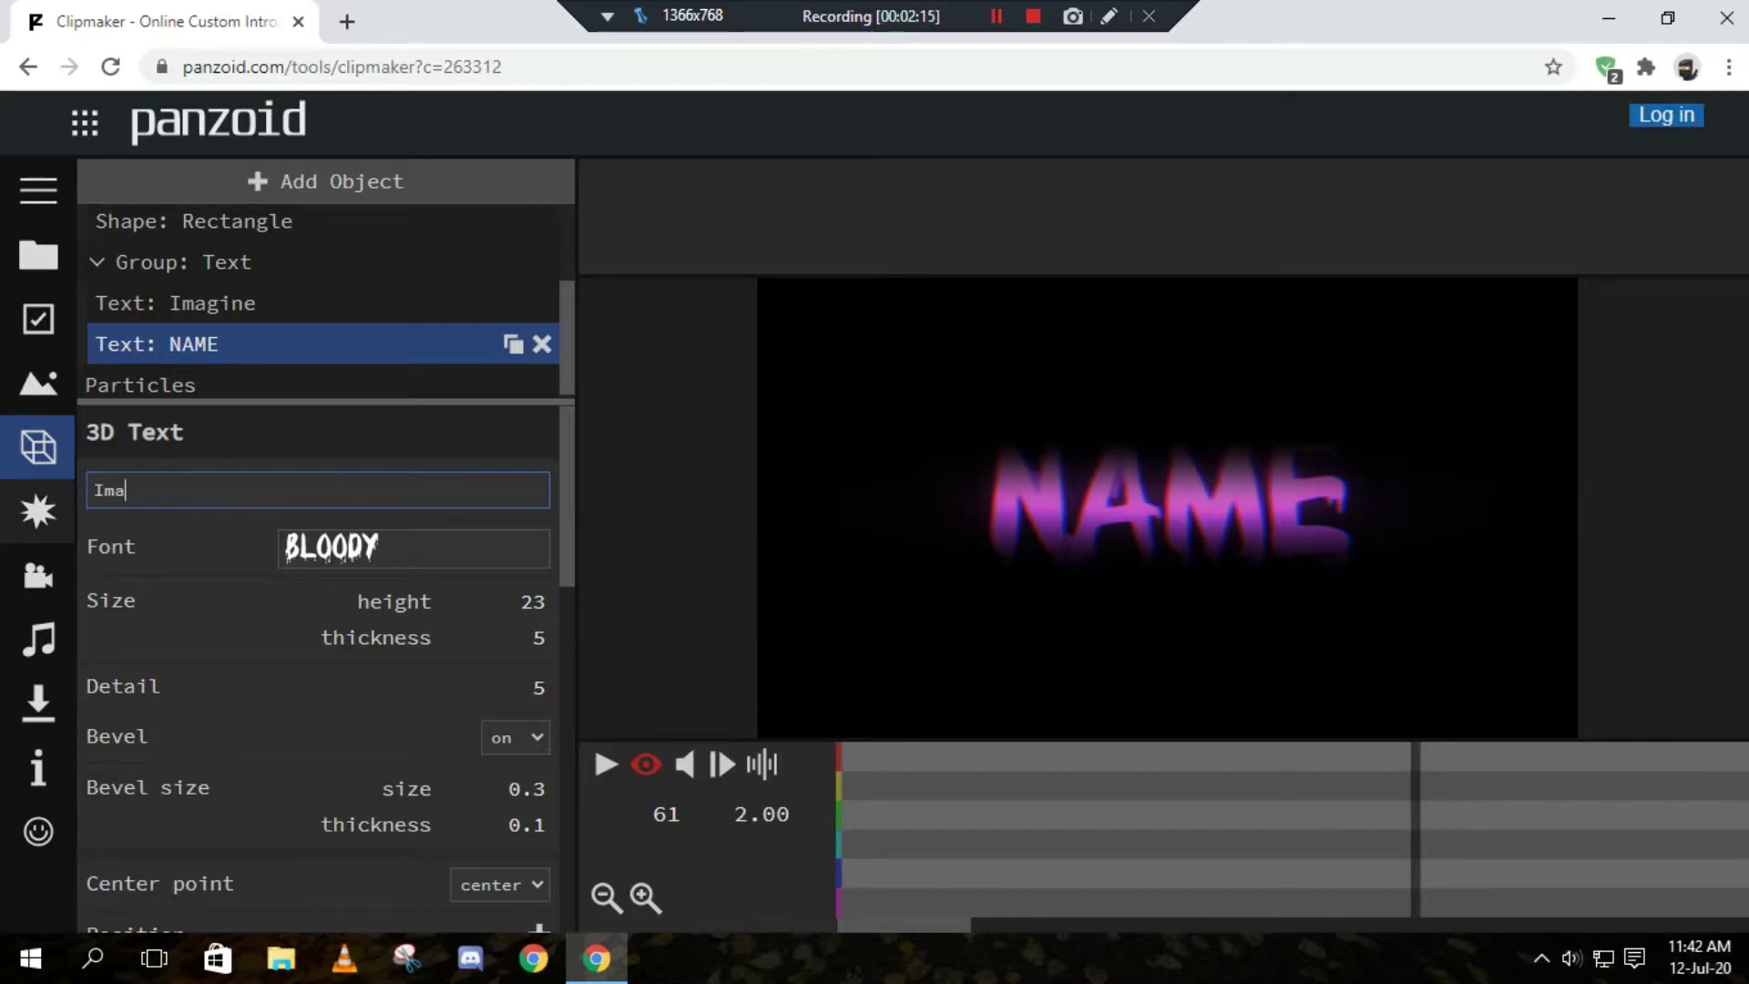
pyautogui.write('Imagine')
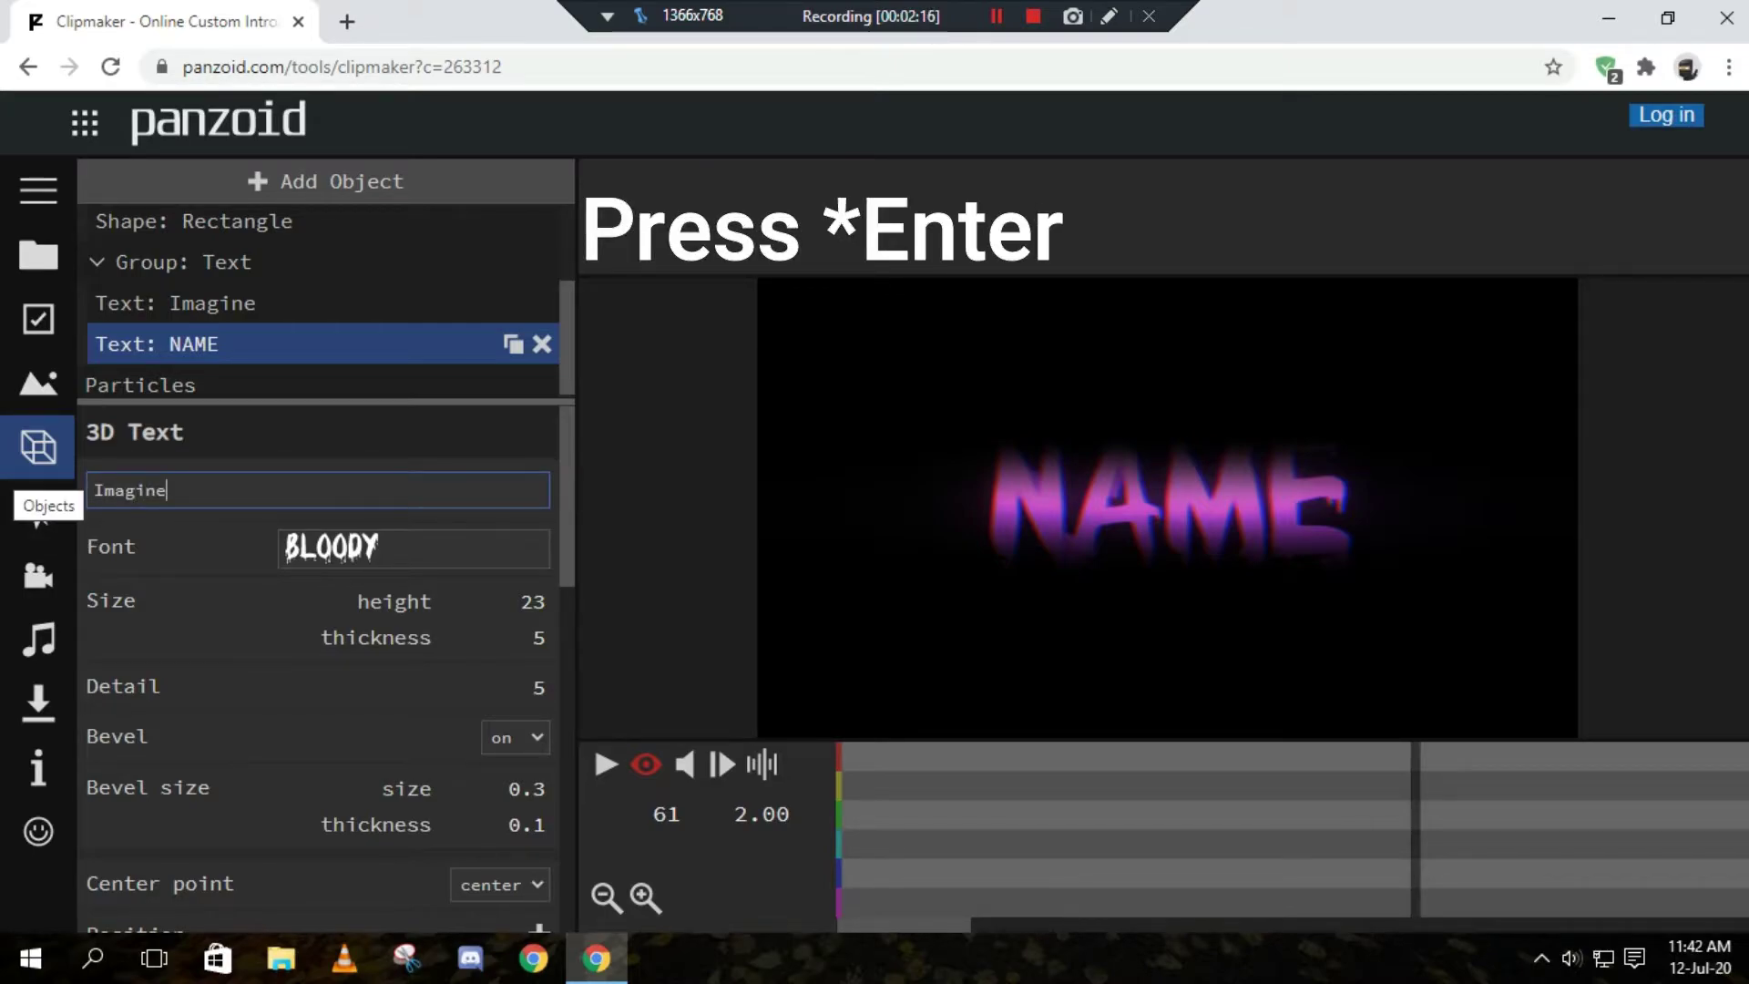
pyautogui.press('Return')
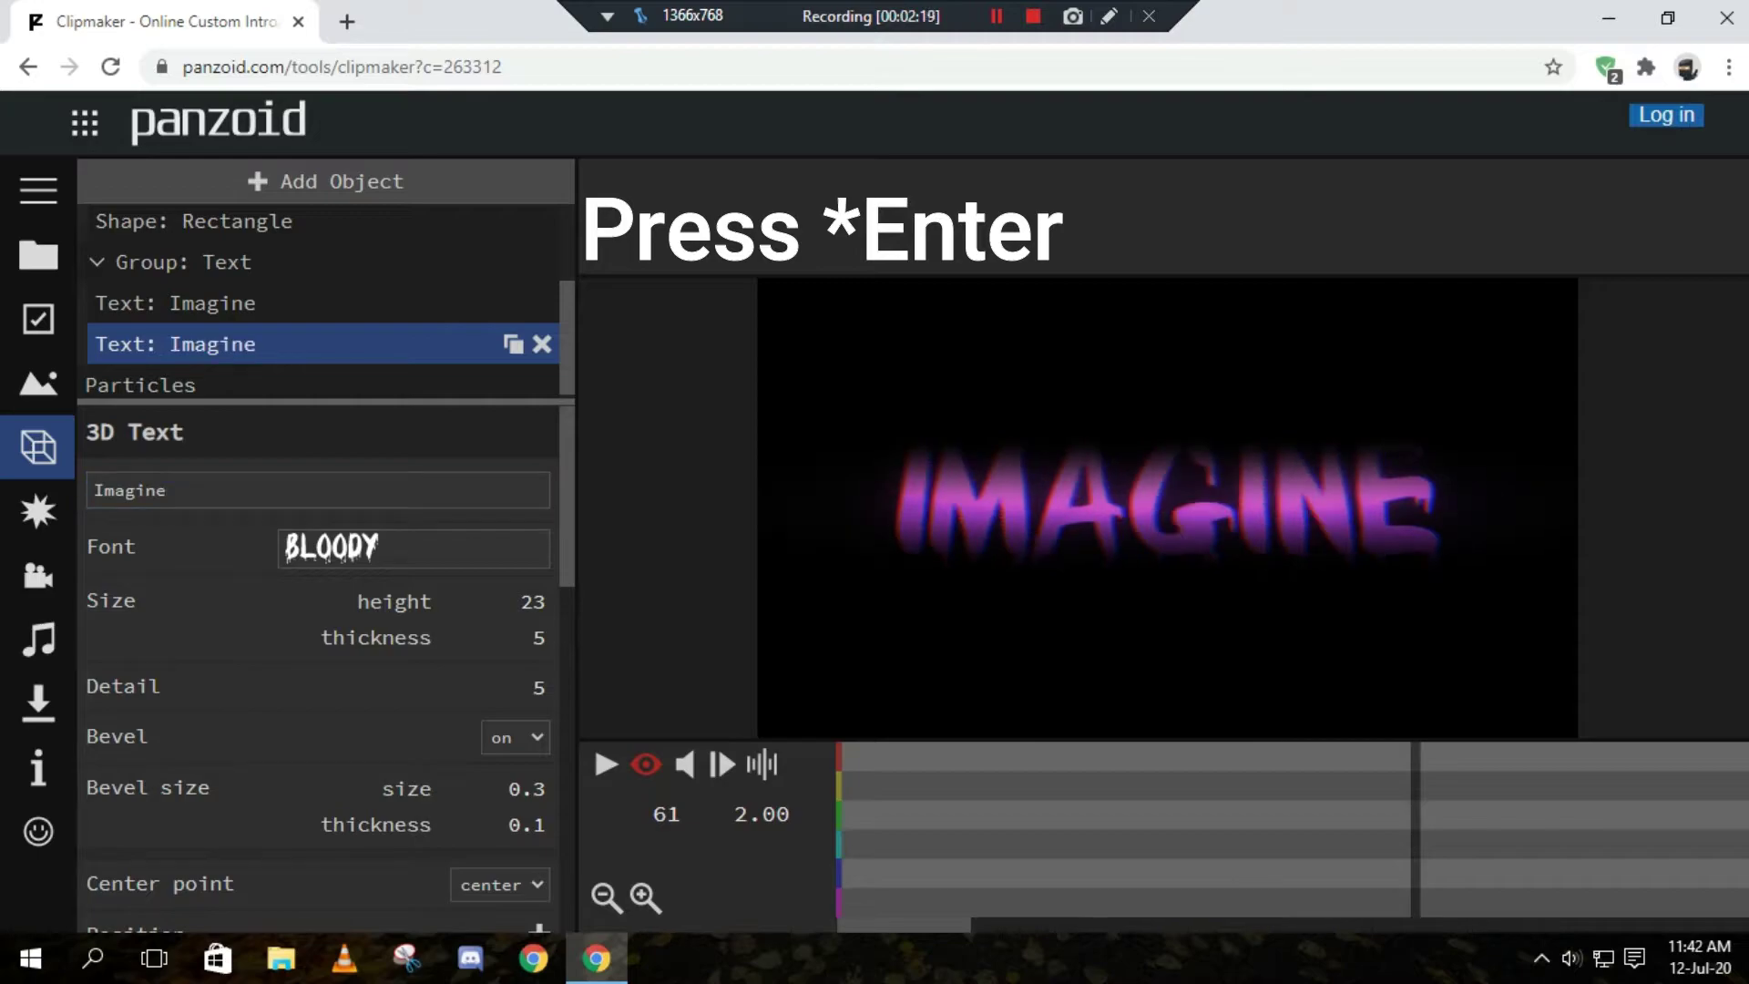
pyautogui.click(606, 764)
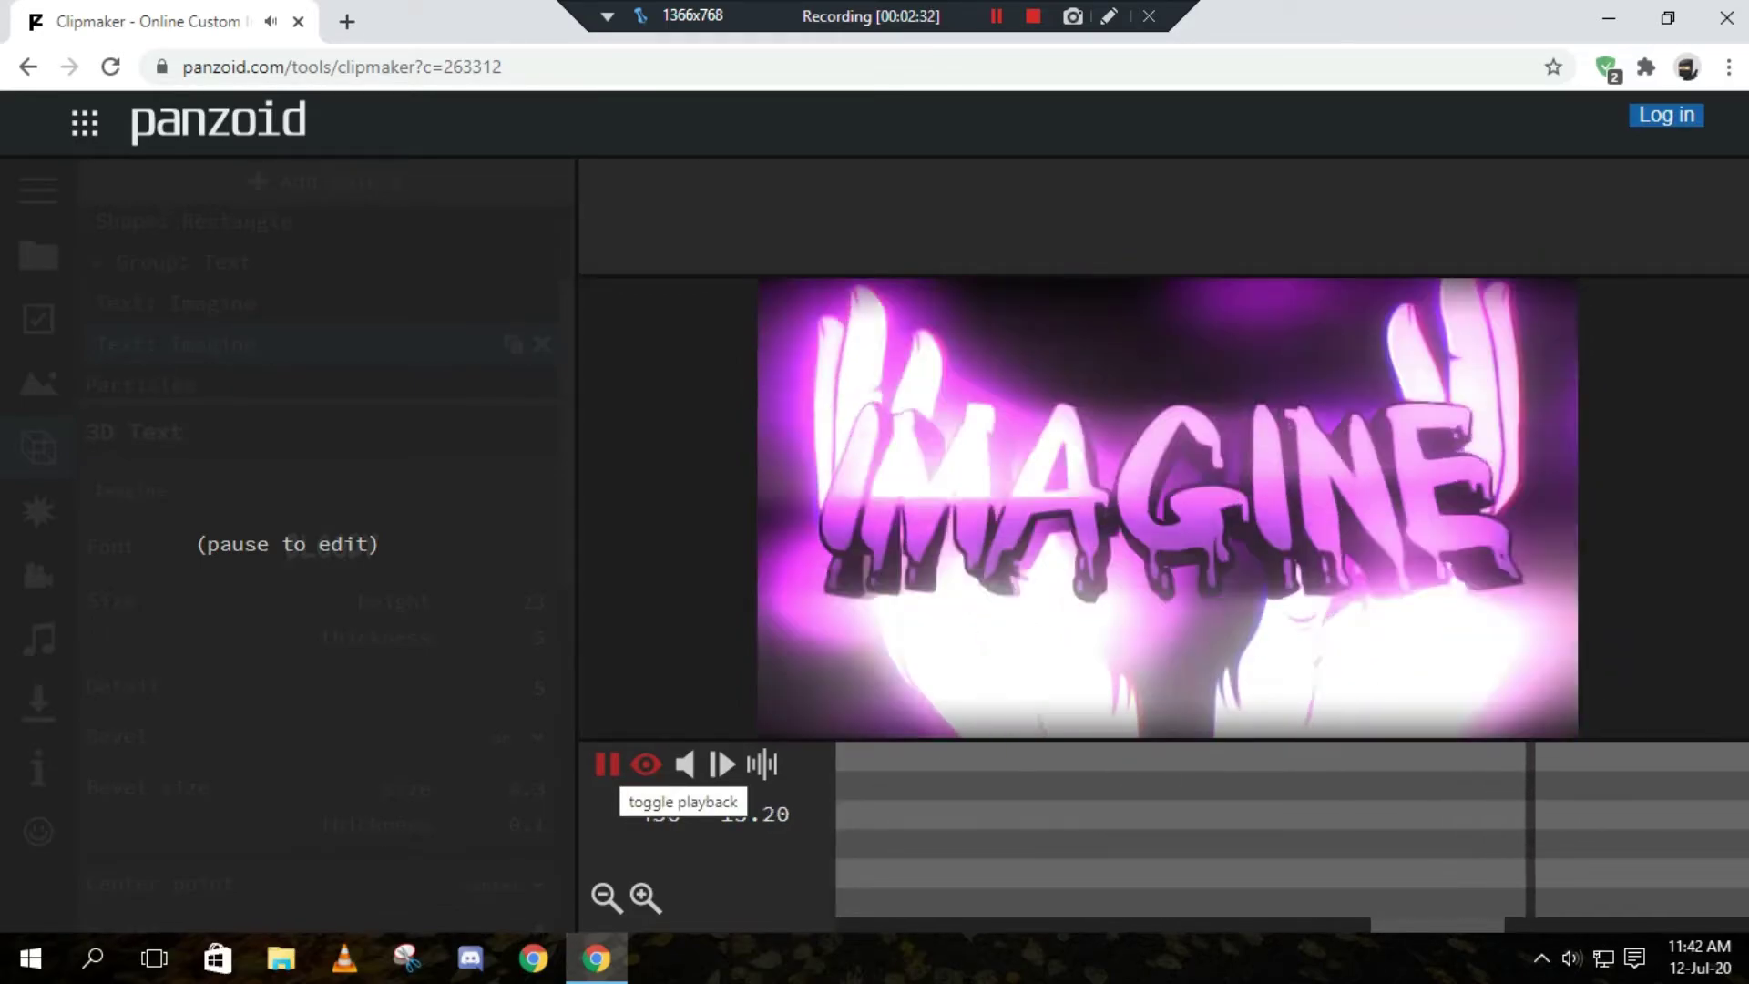
pyautogui.click(607, 763)
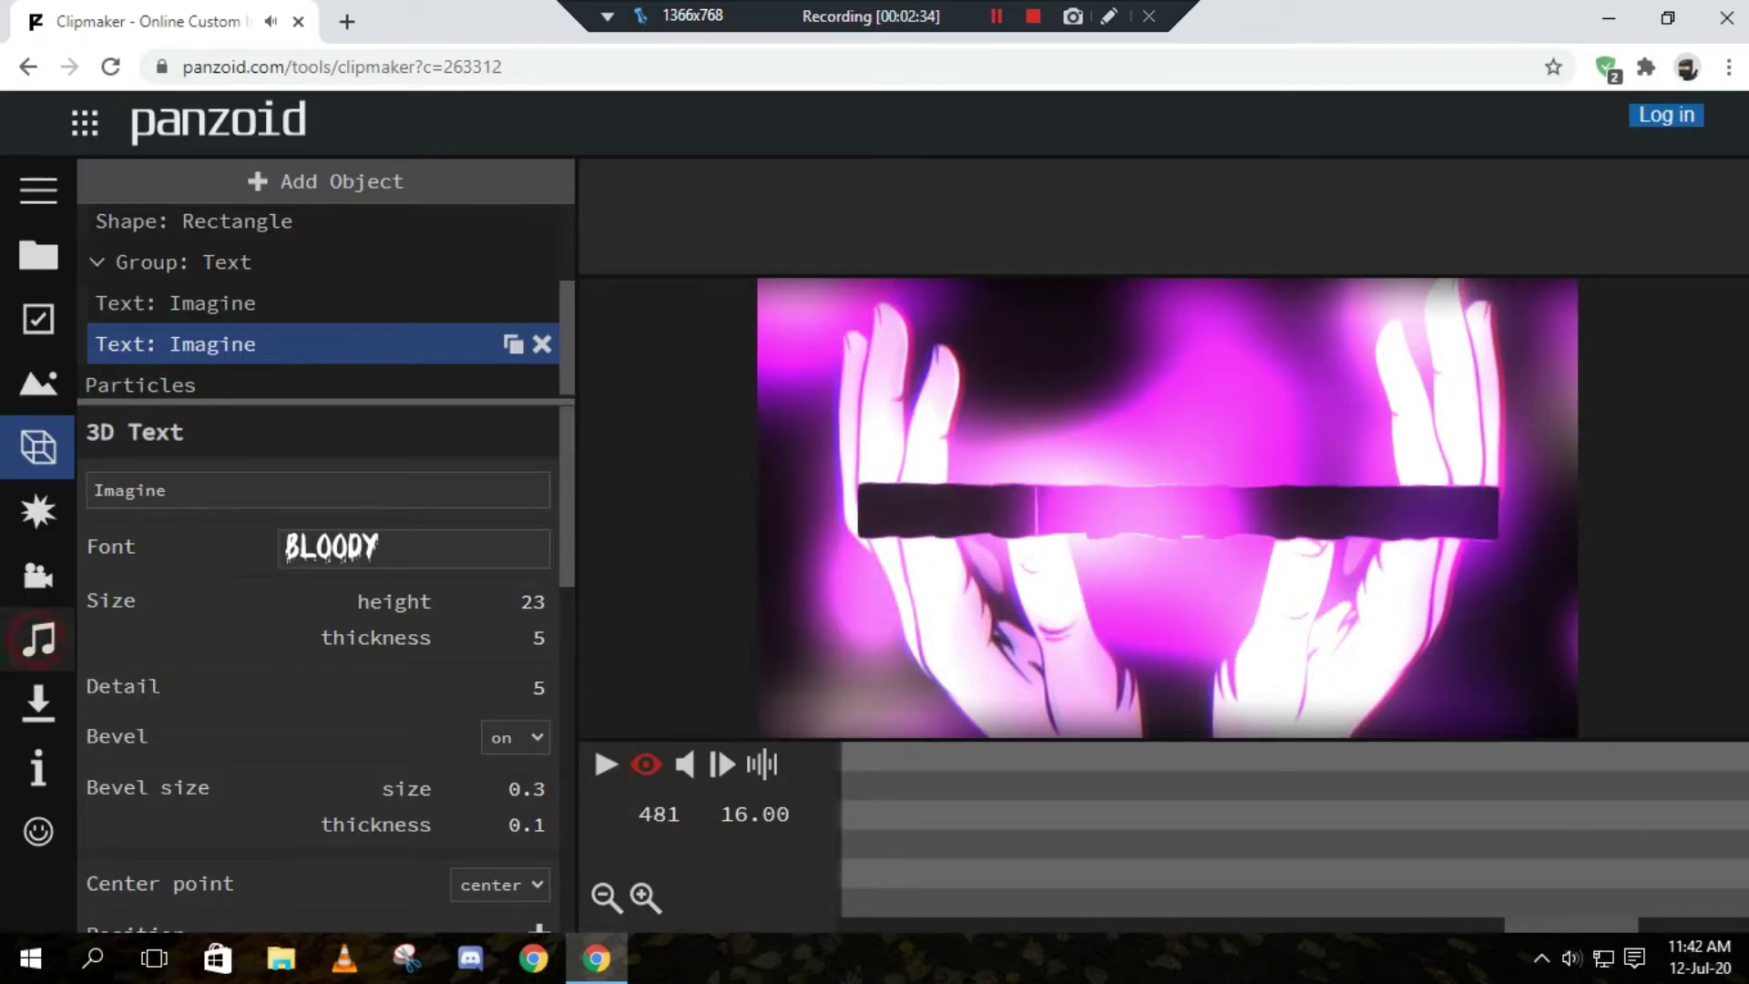
# - Review the project's audio, effects, camera animation and scene options
pyautogui.click(39, 639)
pyautogui.click(38, 510)
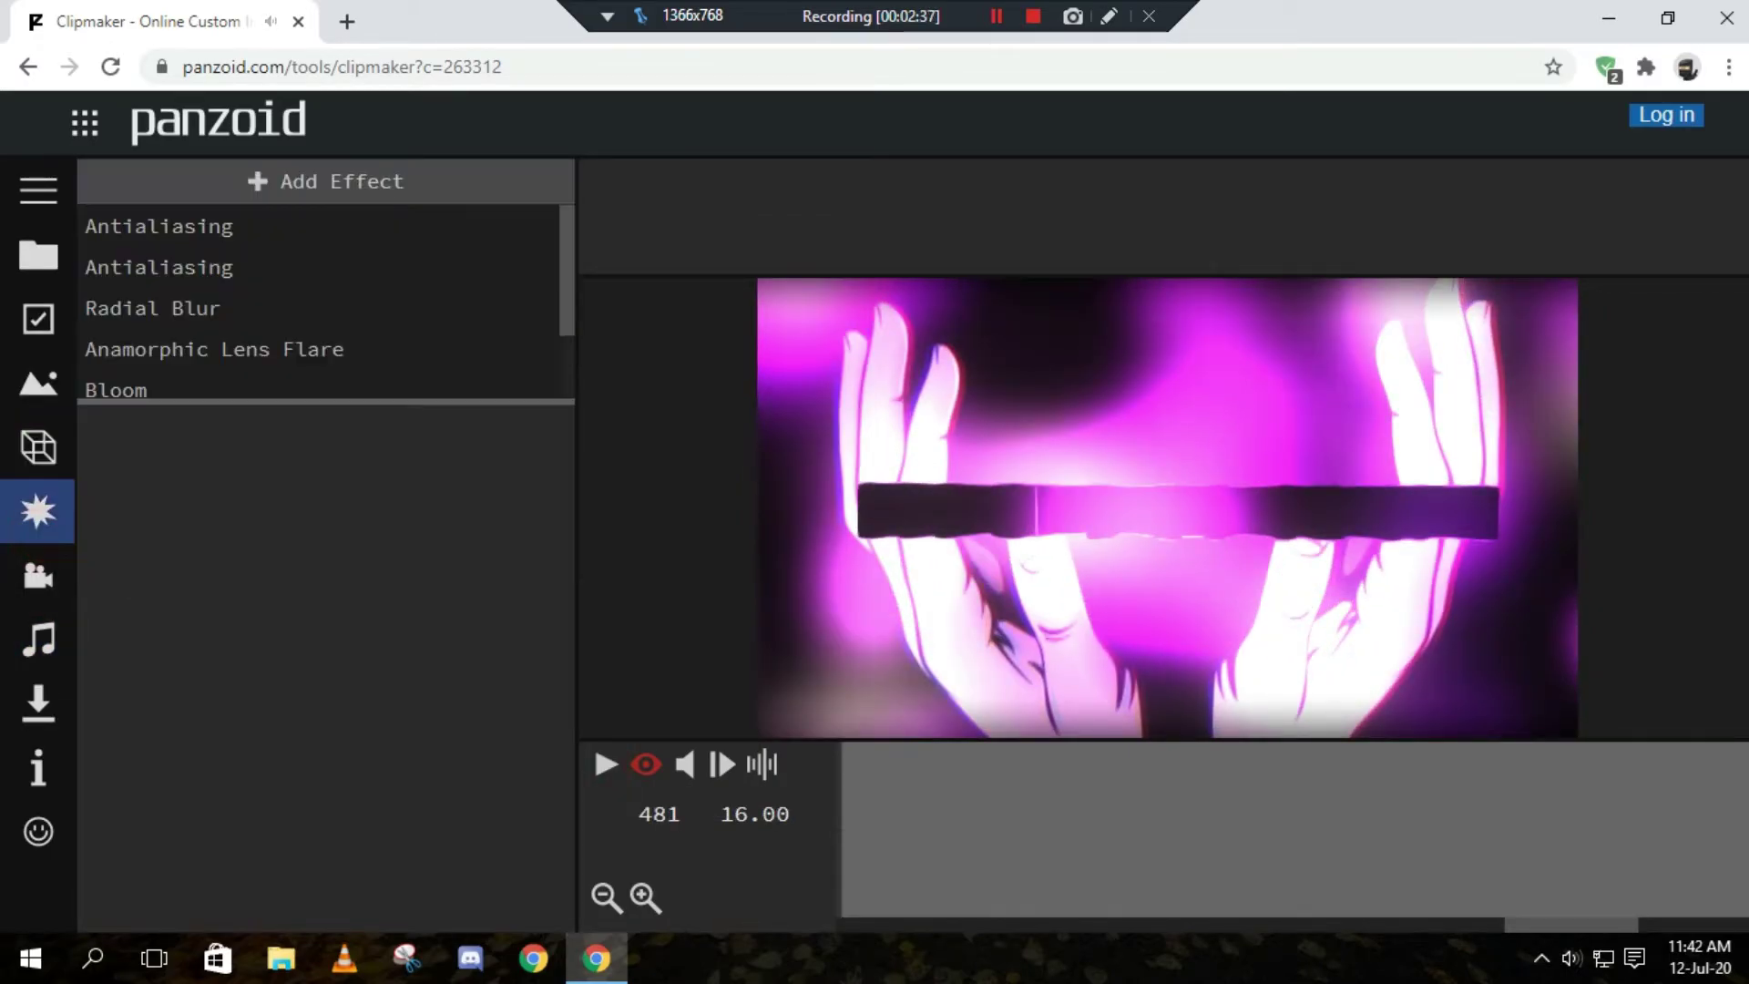
pyautogui.click(38, 575)
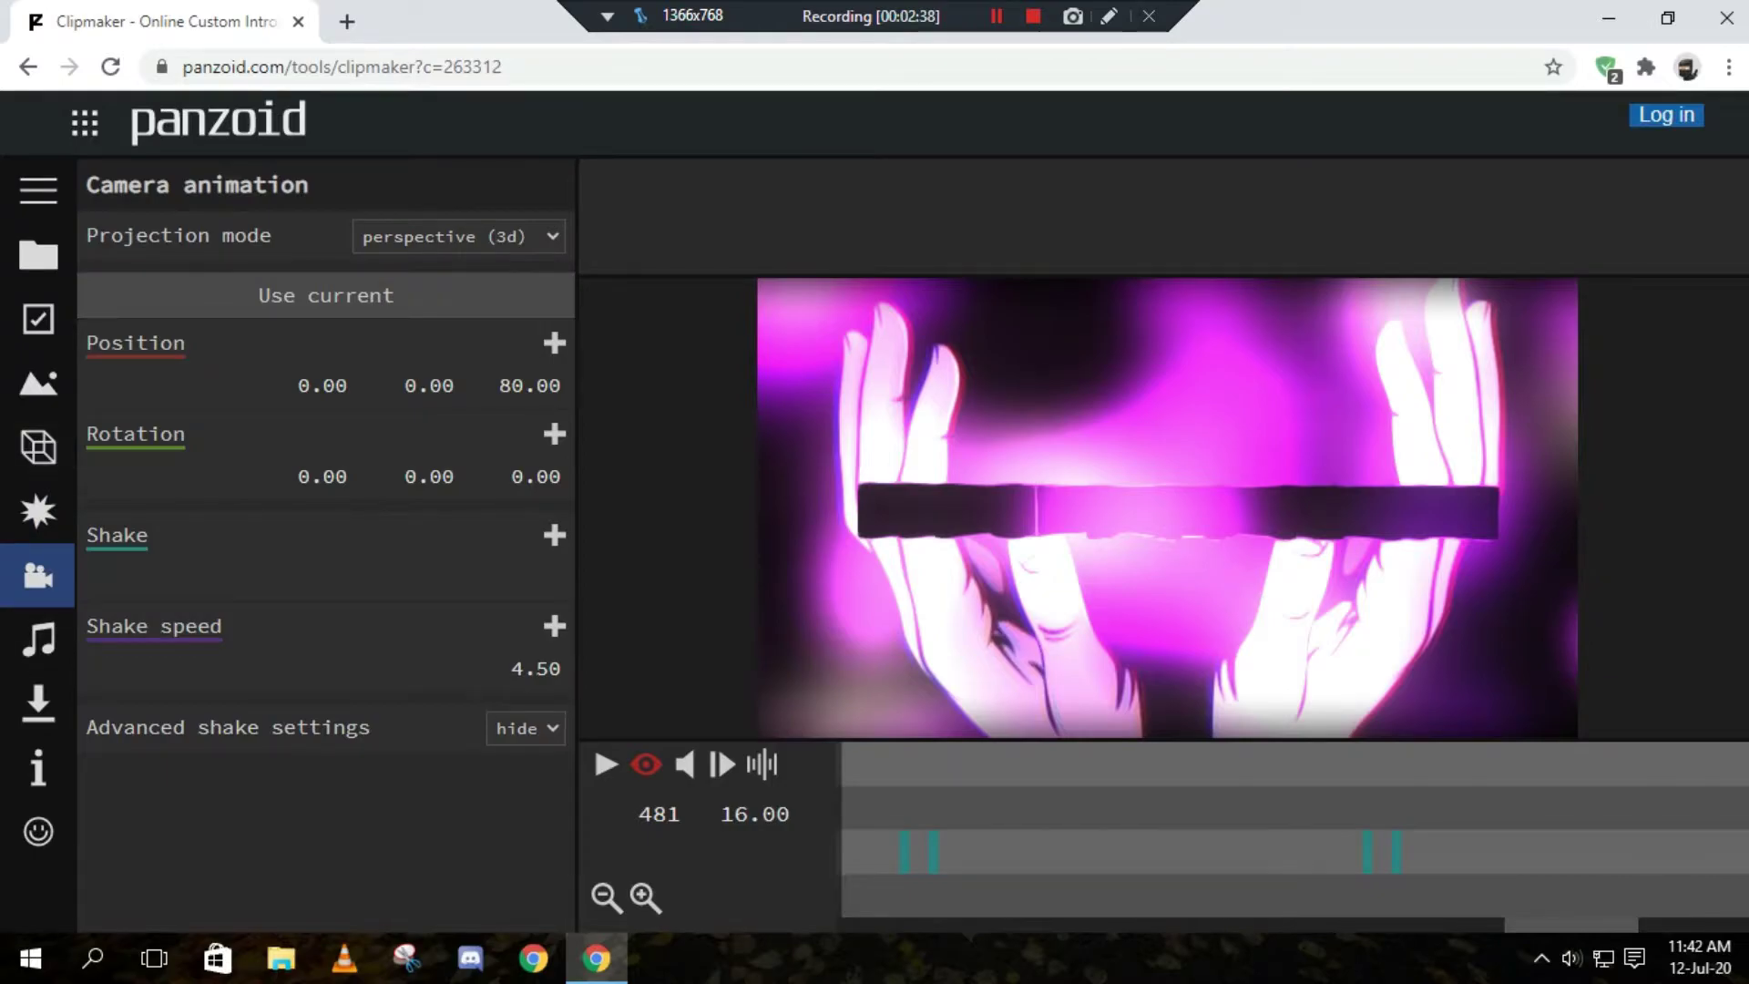
pyautogui.click(38, 319)
pyautogui.click(38, 382)
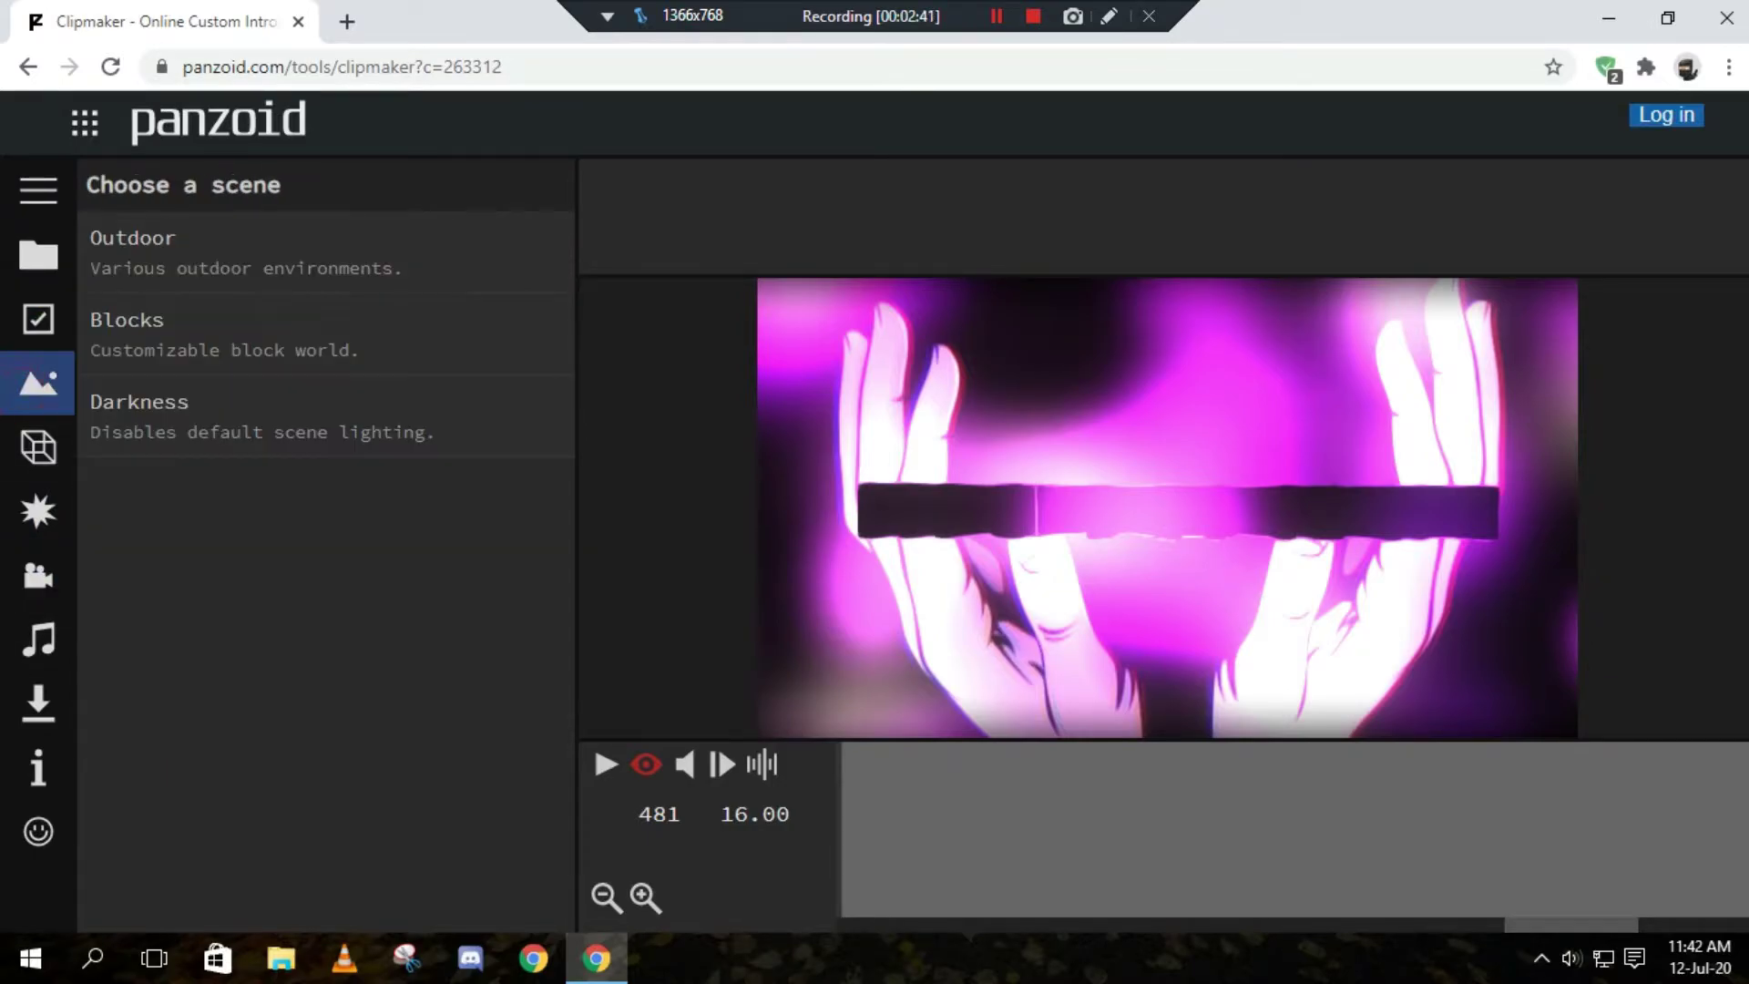
# - Inspect the transform and appearance settings of the second Imagine text, including its color choices
pyautogui.click(38, 446)
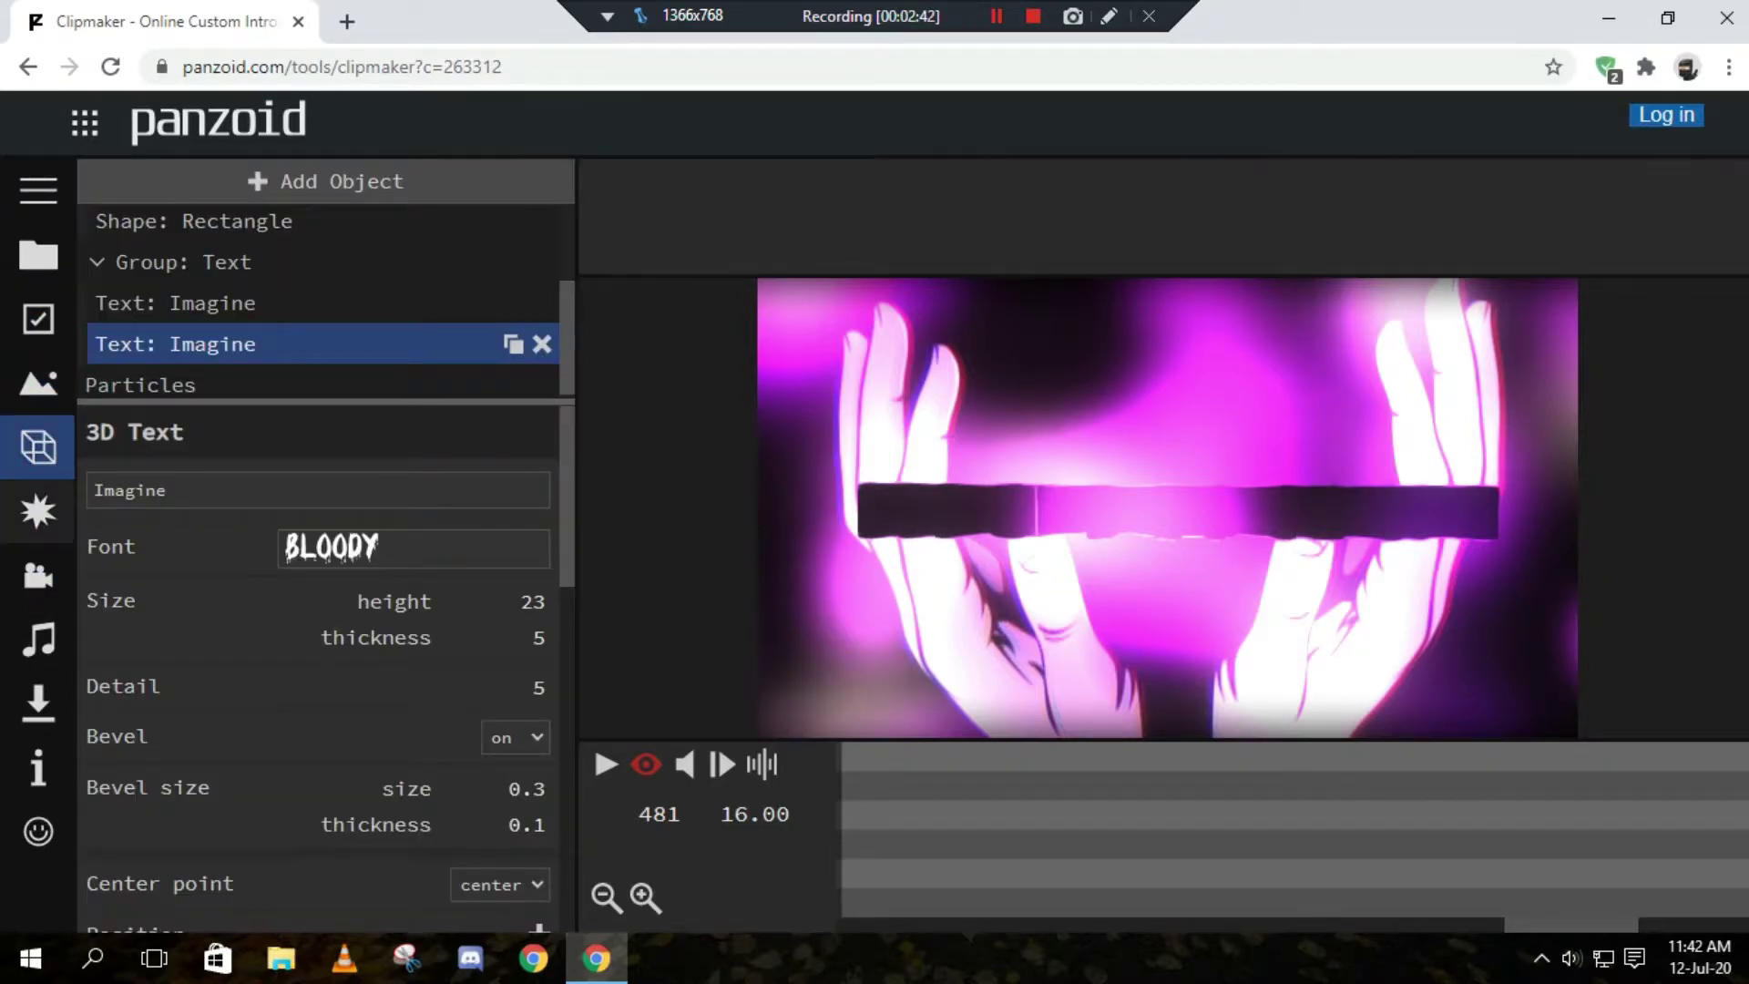
pyautogui.scroll(-2, 319, 665)
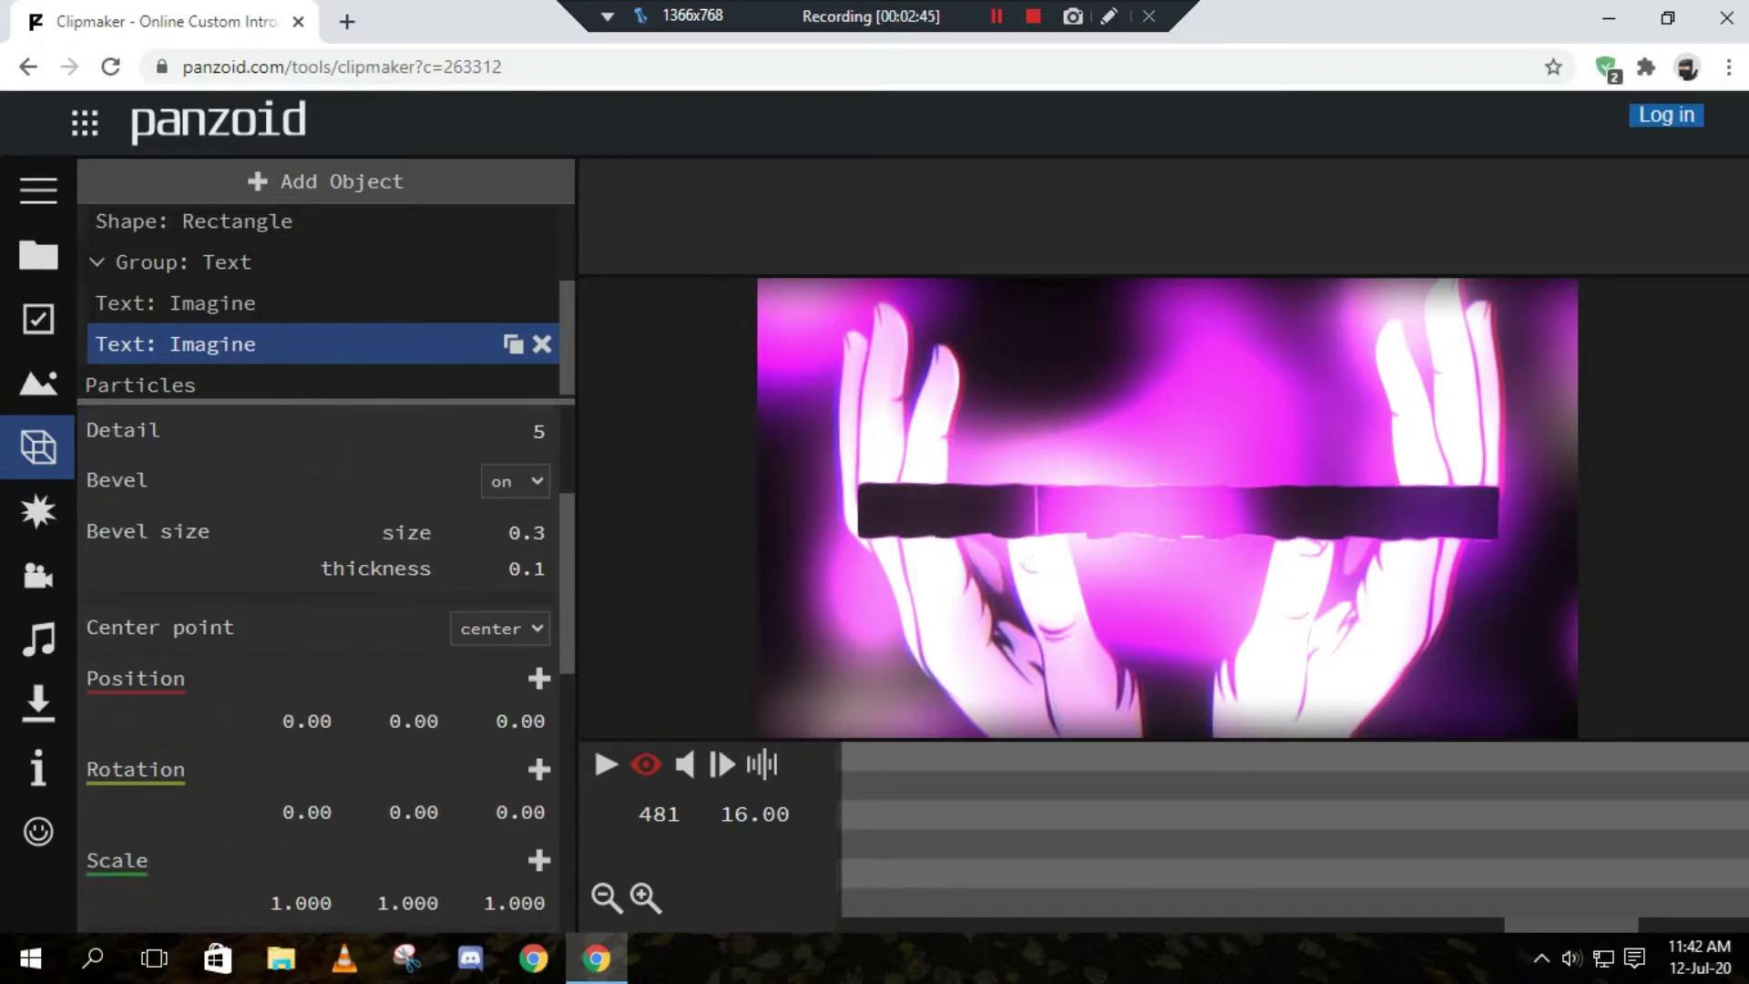
pyautogui.scroll(-3, 318, 665)
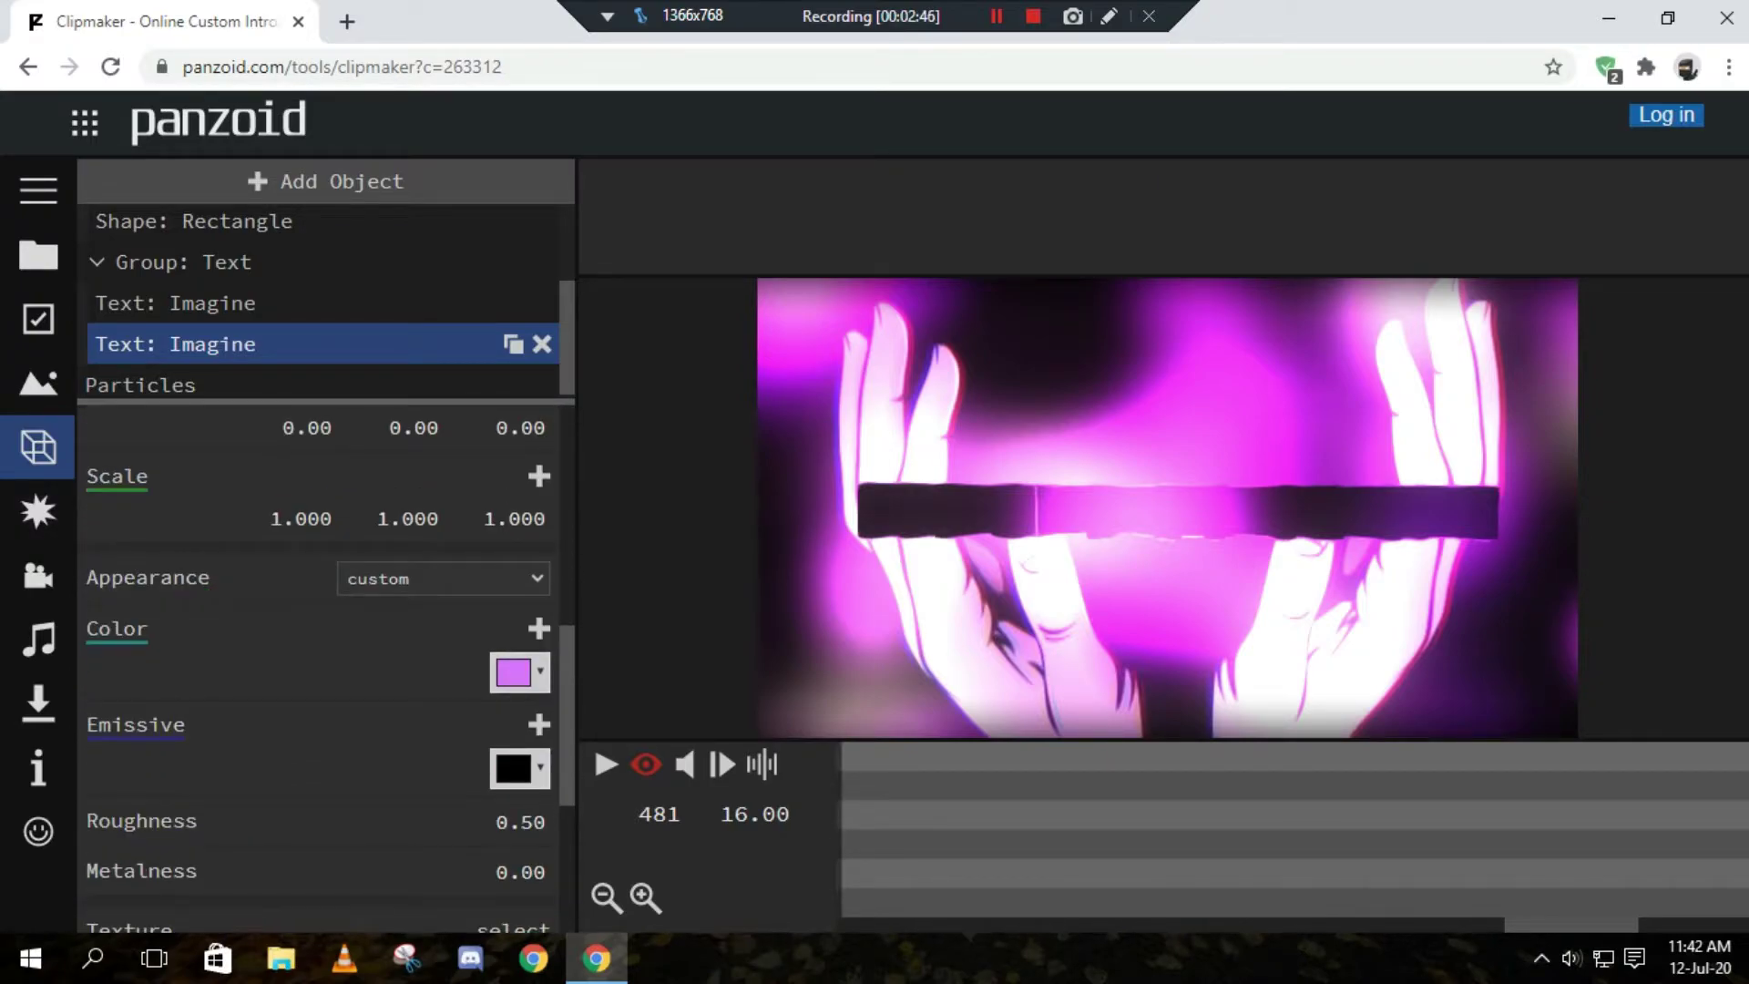
pyautogui.click(542, 674)
pyautogui.click(541, 674)
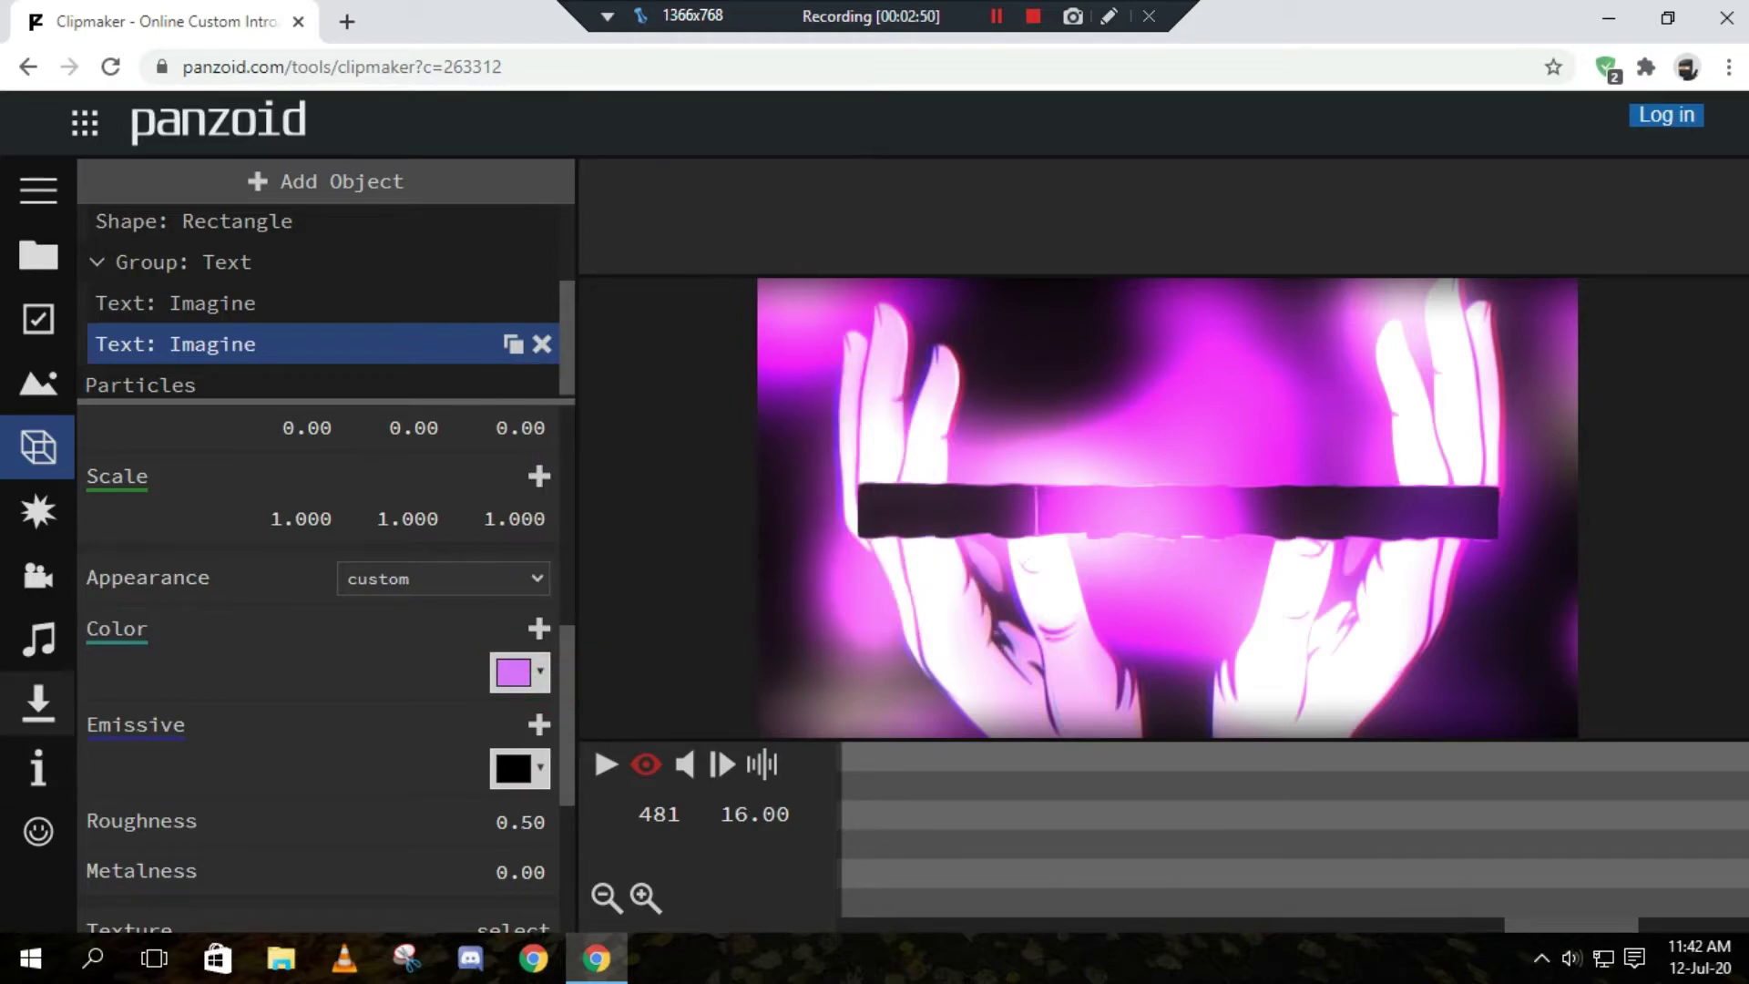
# - Render the intro in balanced mode as .mkv (vp8/opus) and download the finished video
pyautogui.click(38, 640)
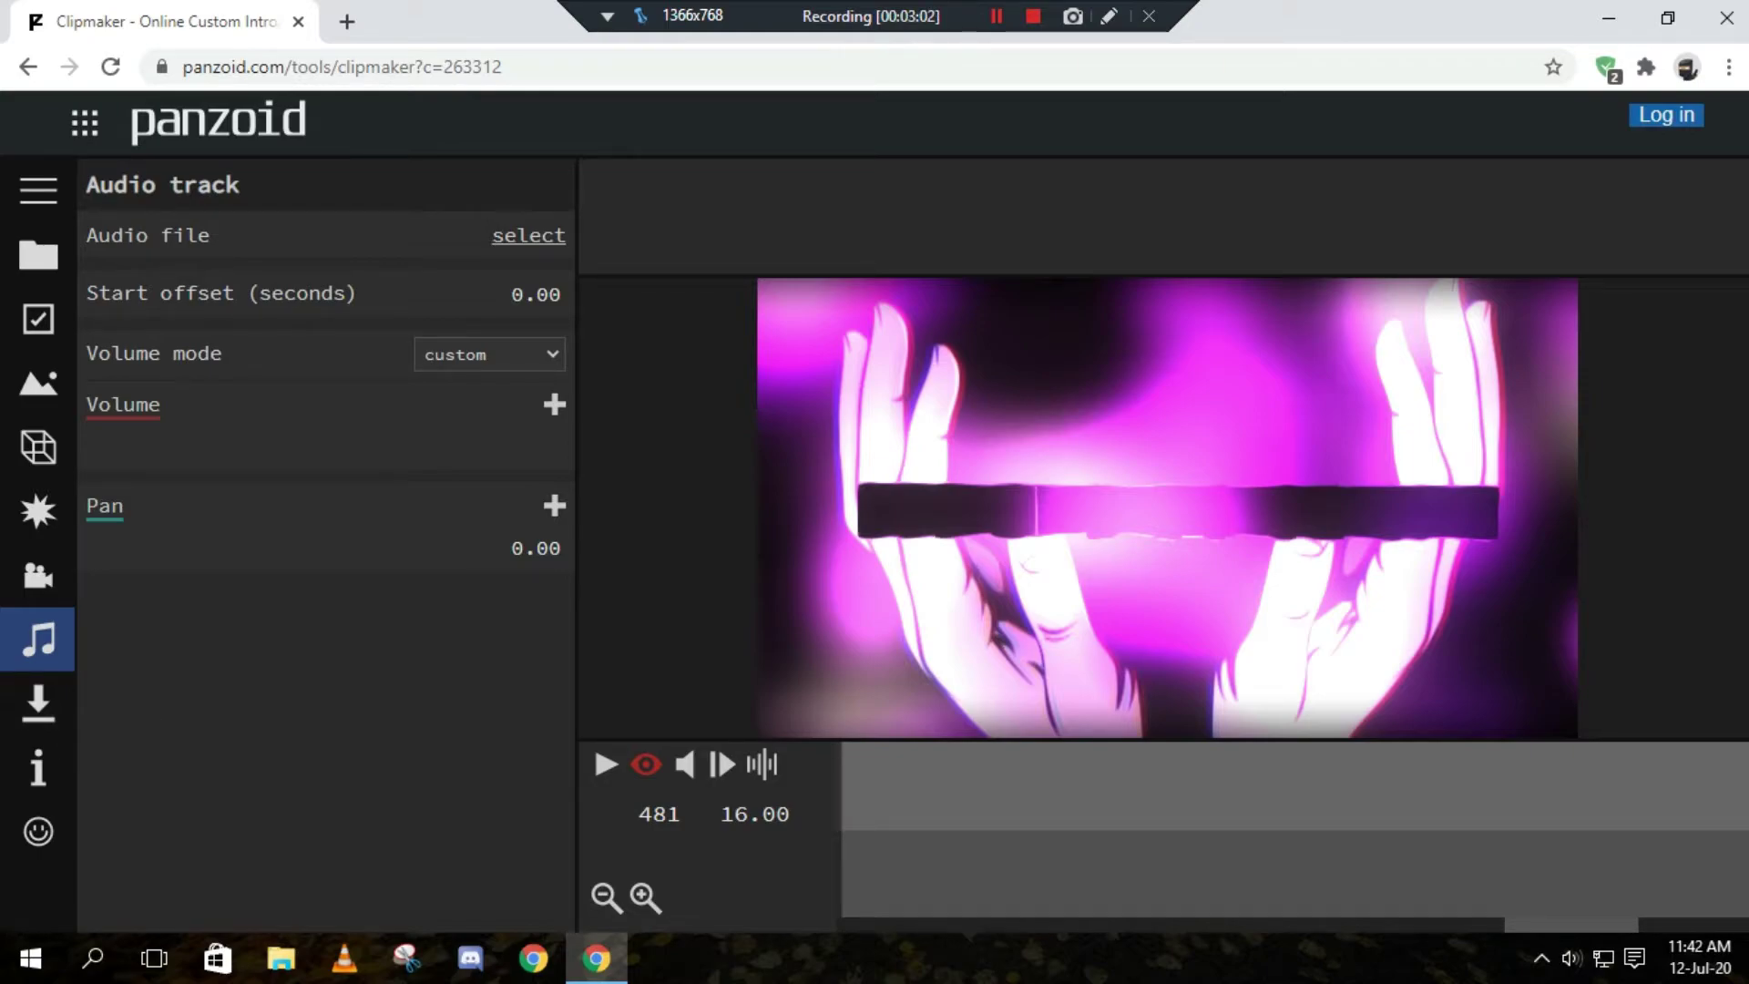
pyautogui.click(39, 701)
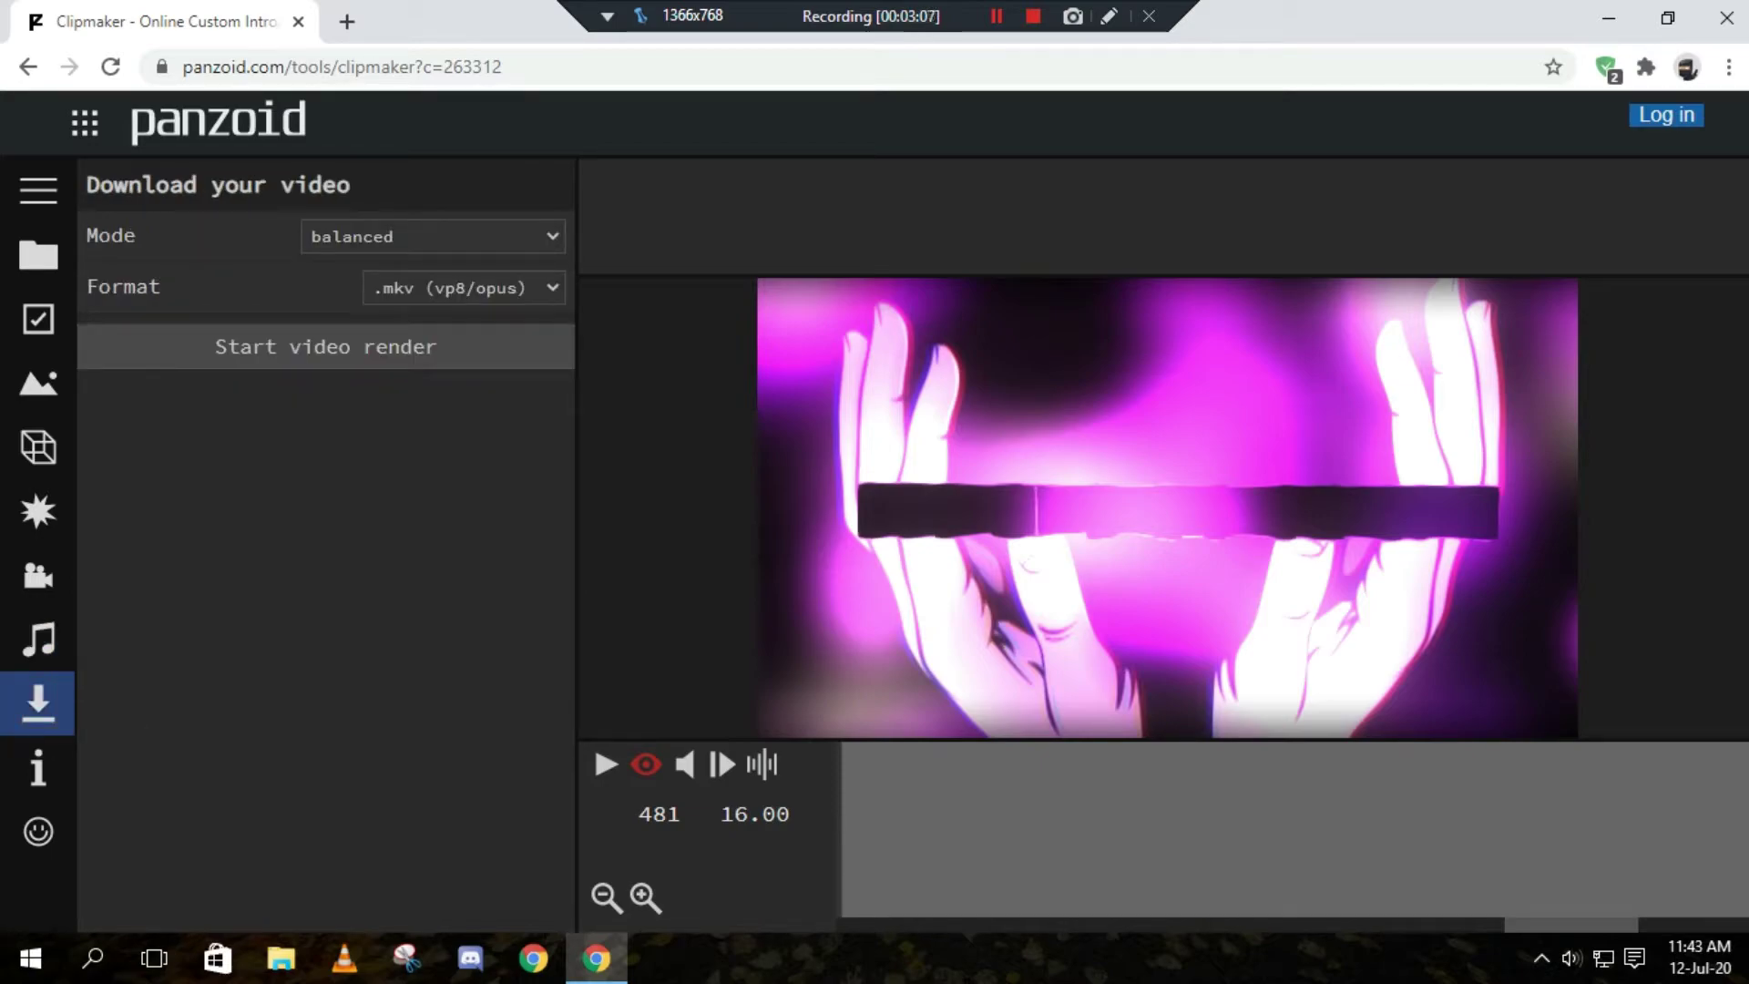
pyautogui.click(430, 287)
pyautogui.click(429, 287)
pyautogui.click(384, 232)
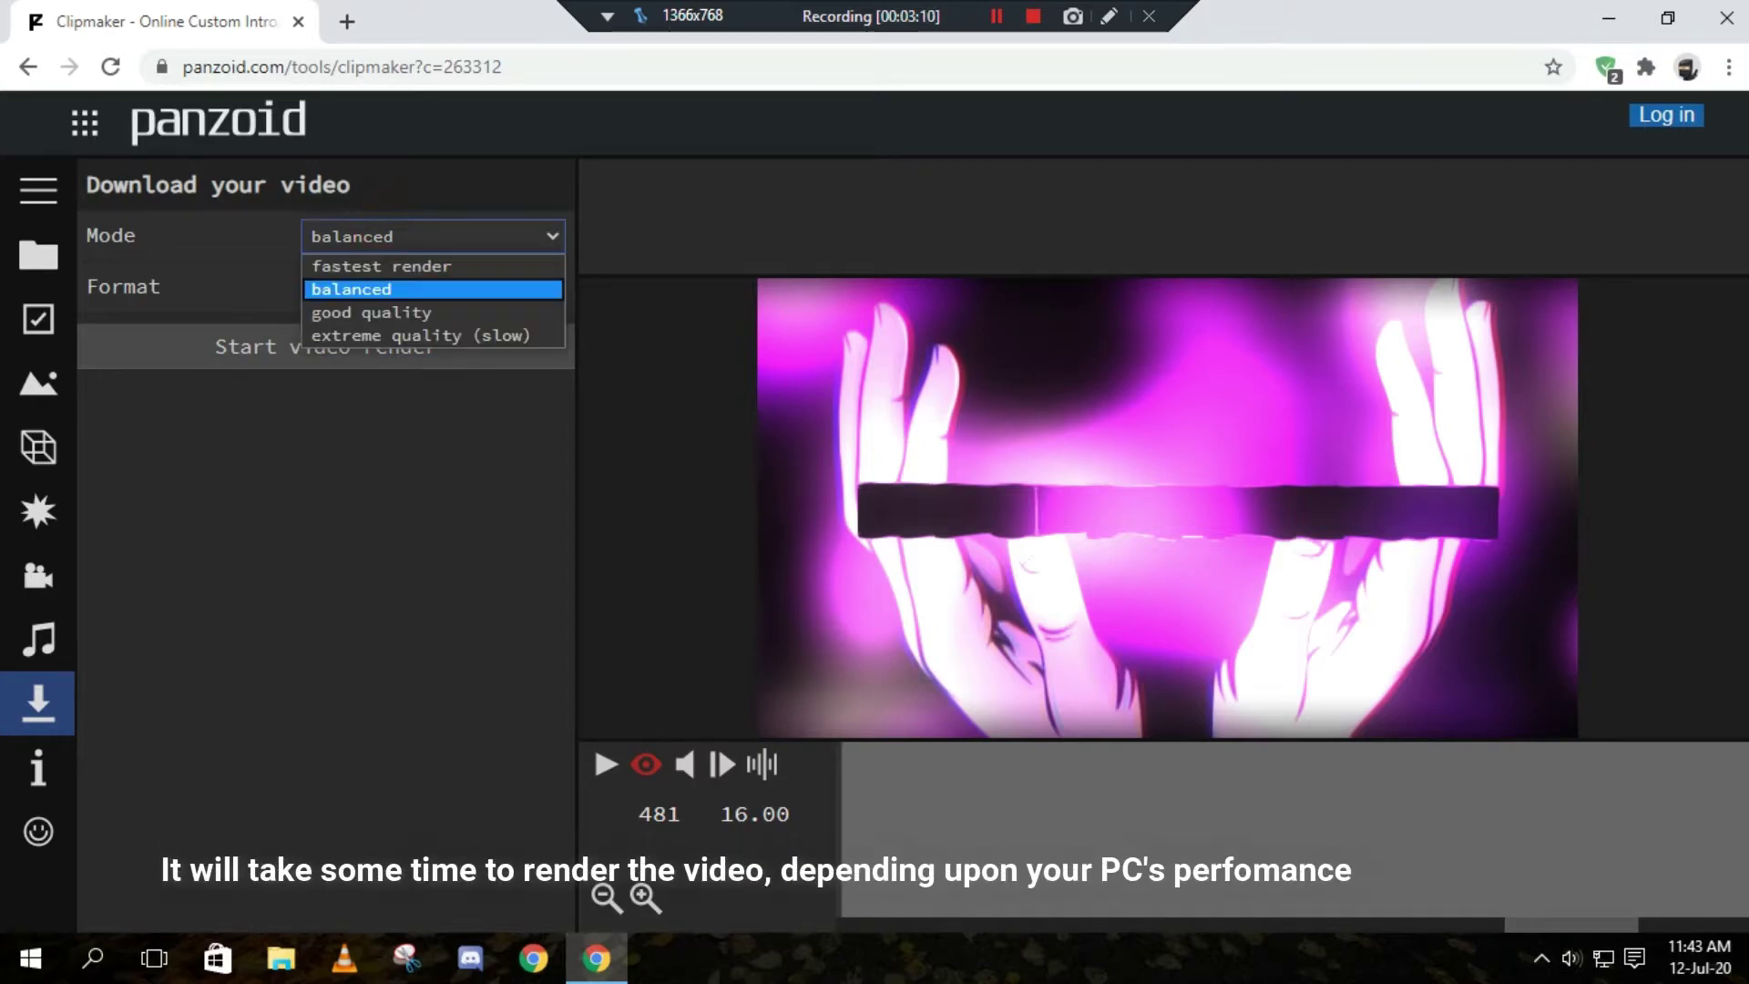
pyautogui.click(382, 235)
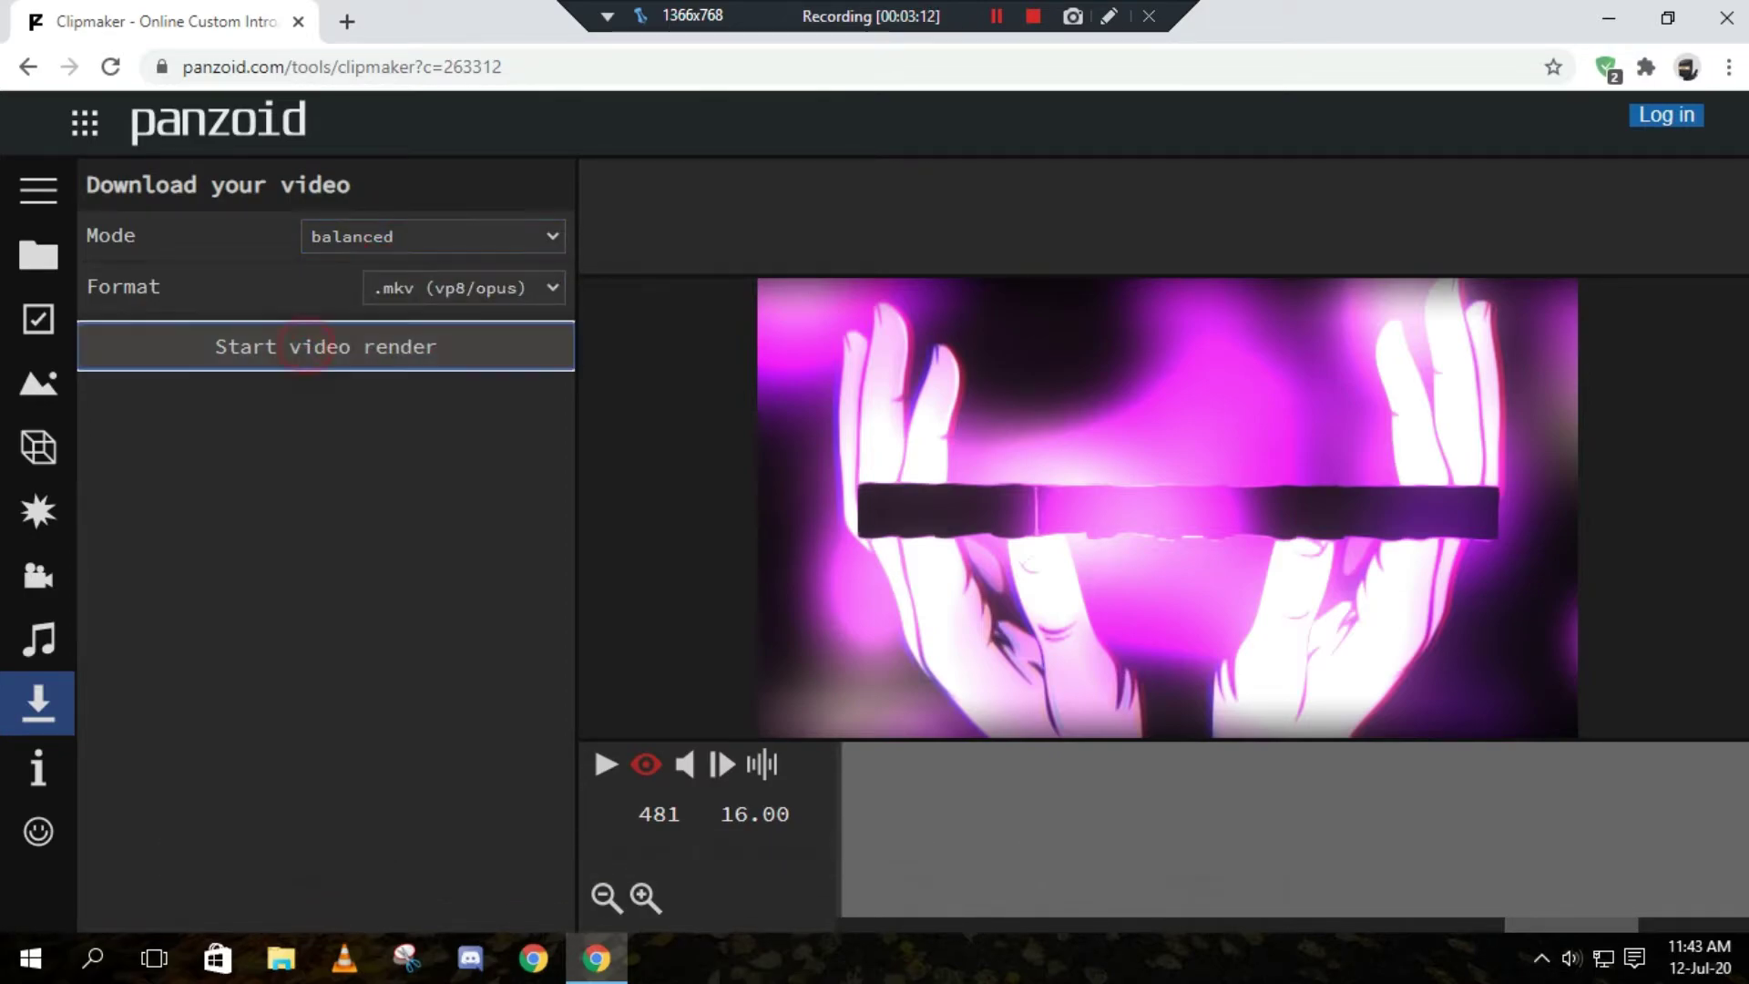
pyautogui.click(325, 346)
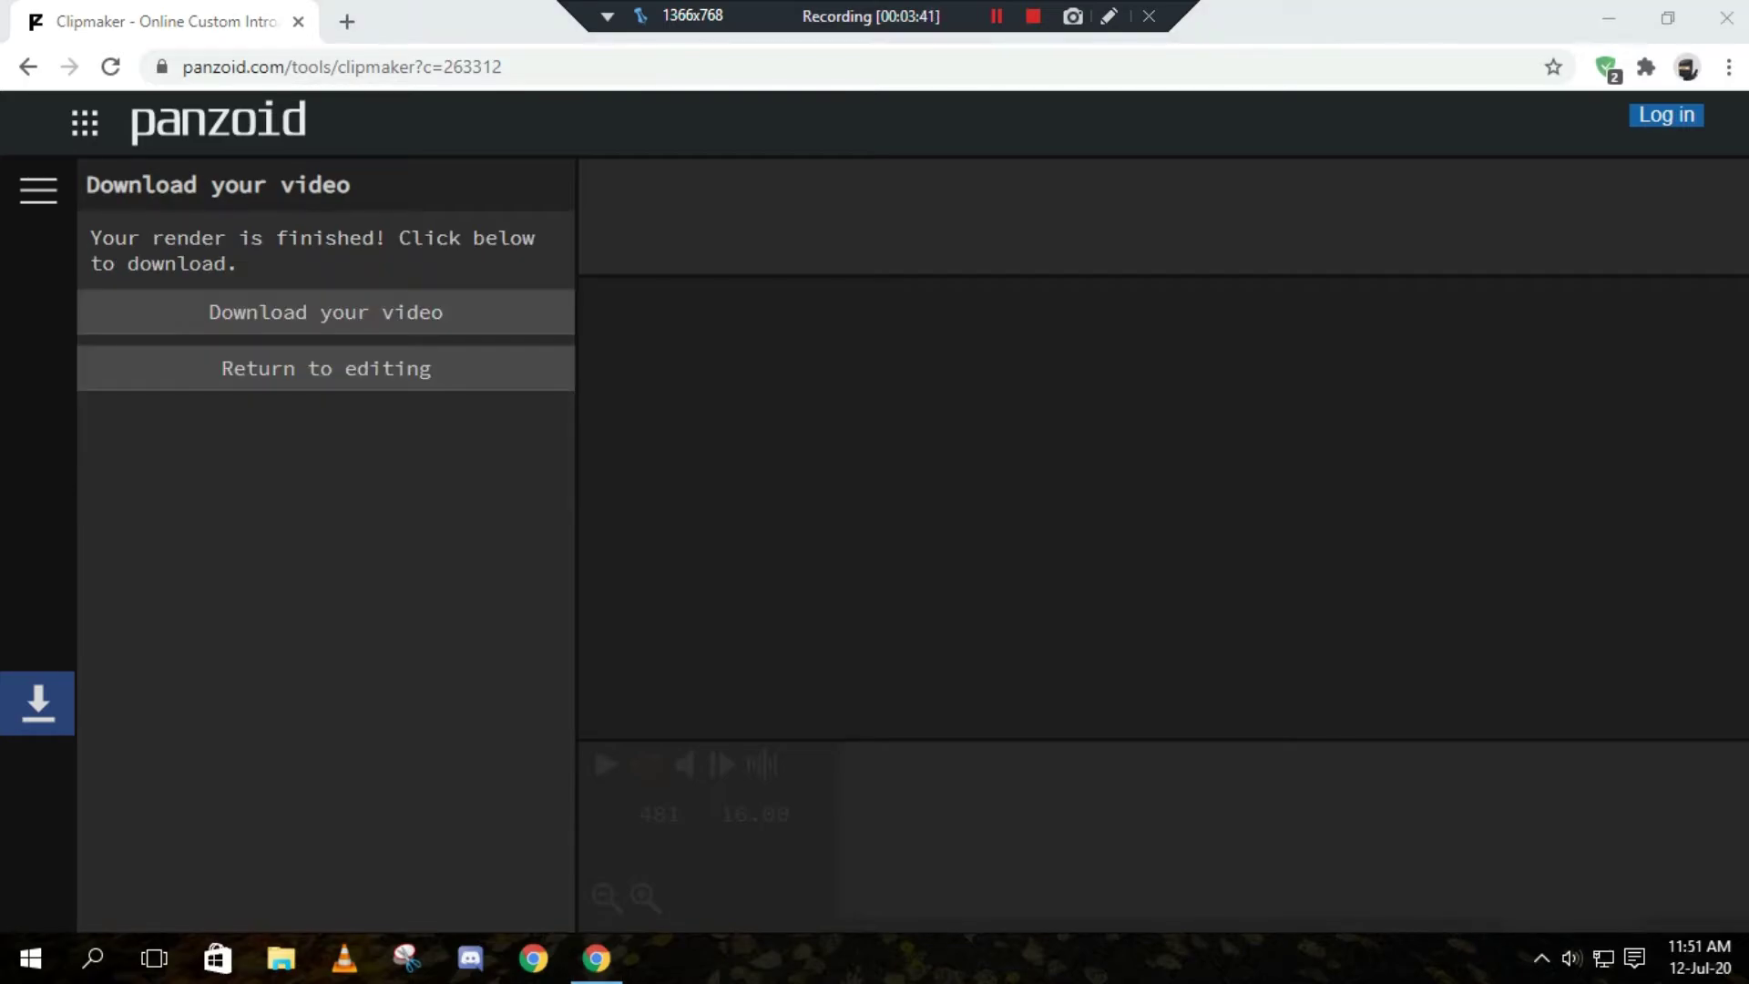
pyautogui.click(328, 309)
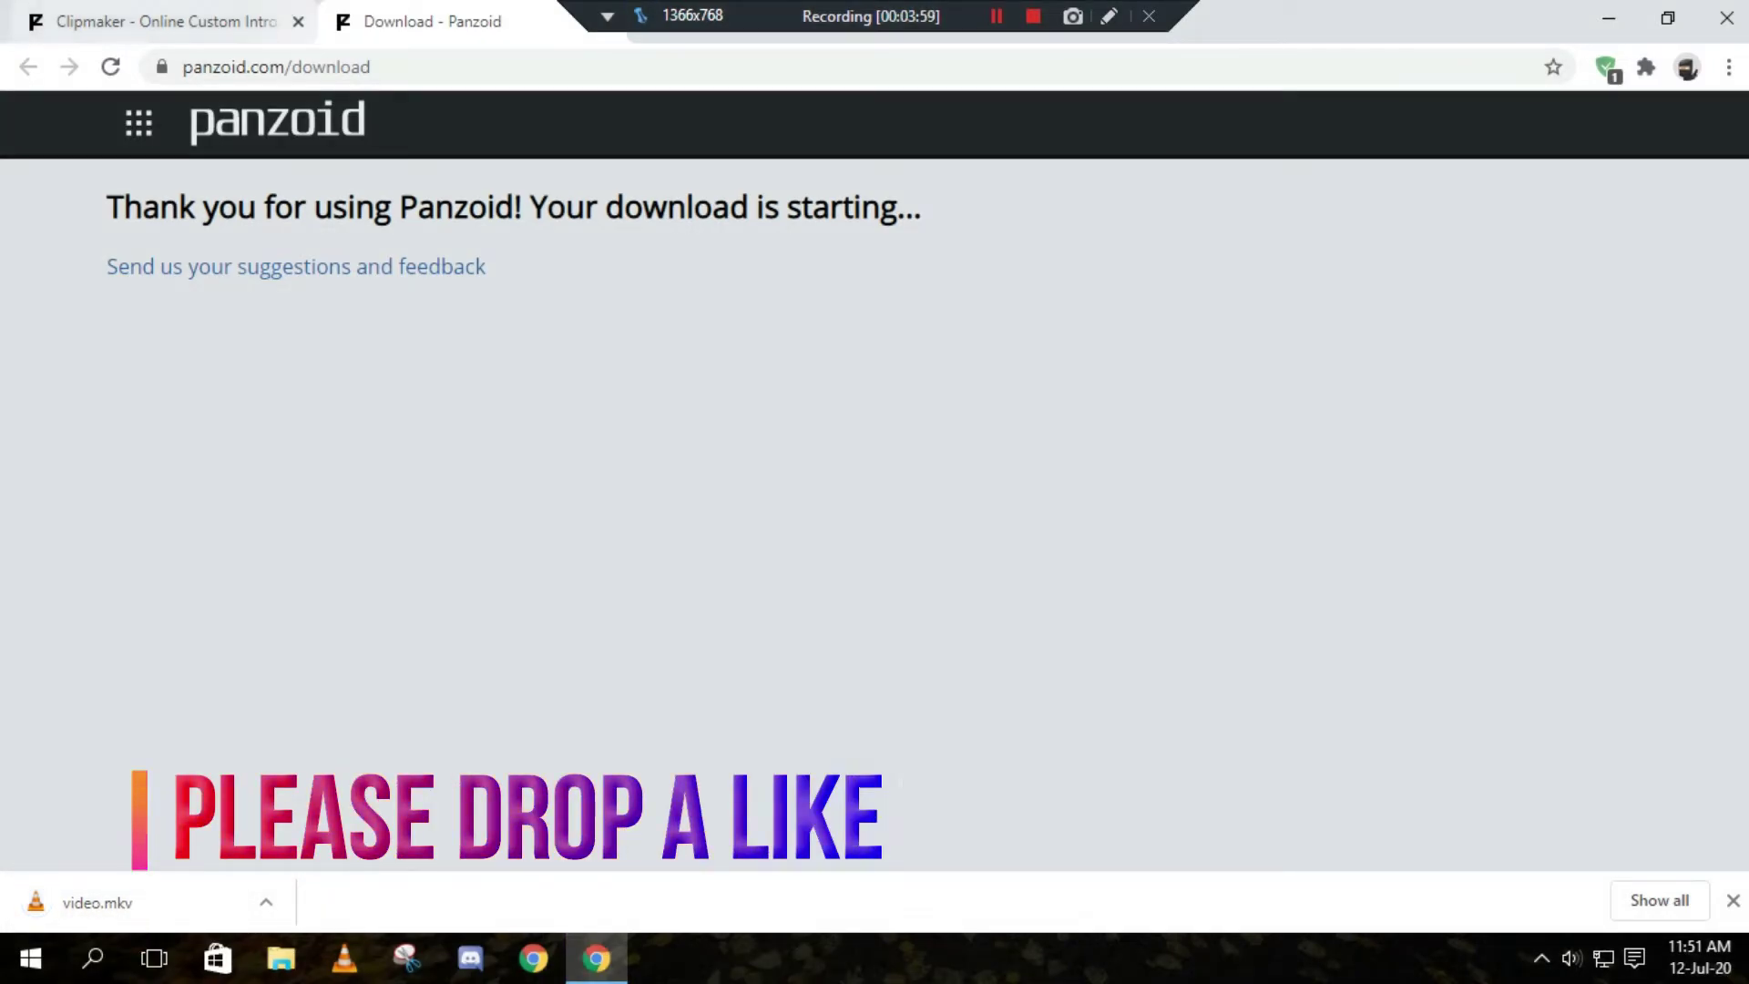
# - Close the Clipmaker and download pages, leaving the site without saving, and keep one new blank tab open
pyautogui.click(298, 21)
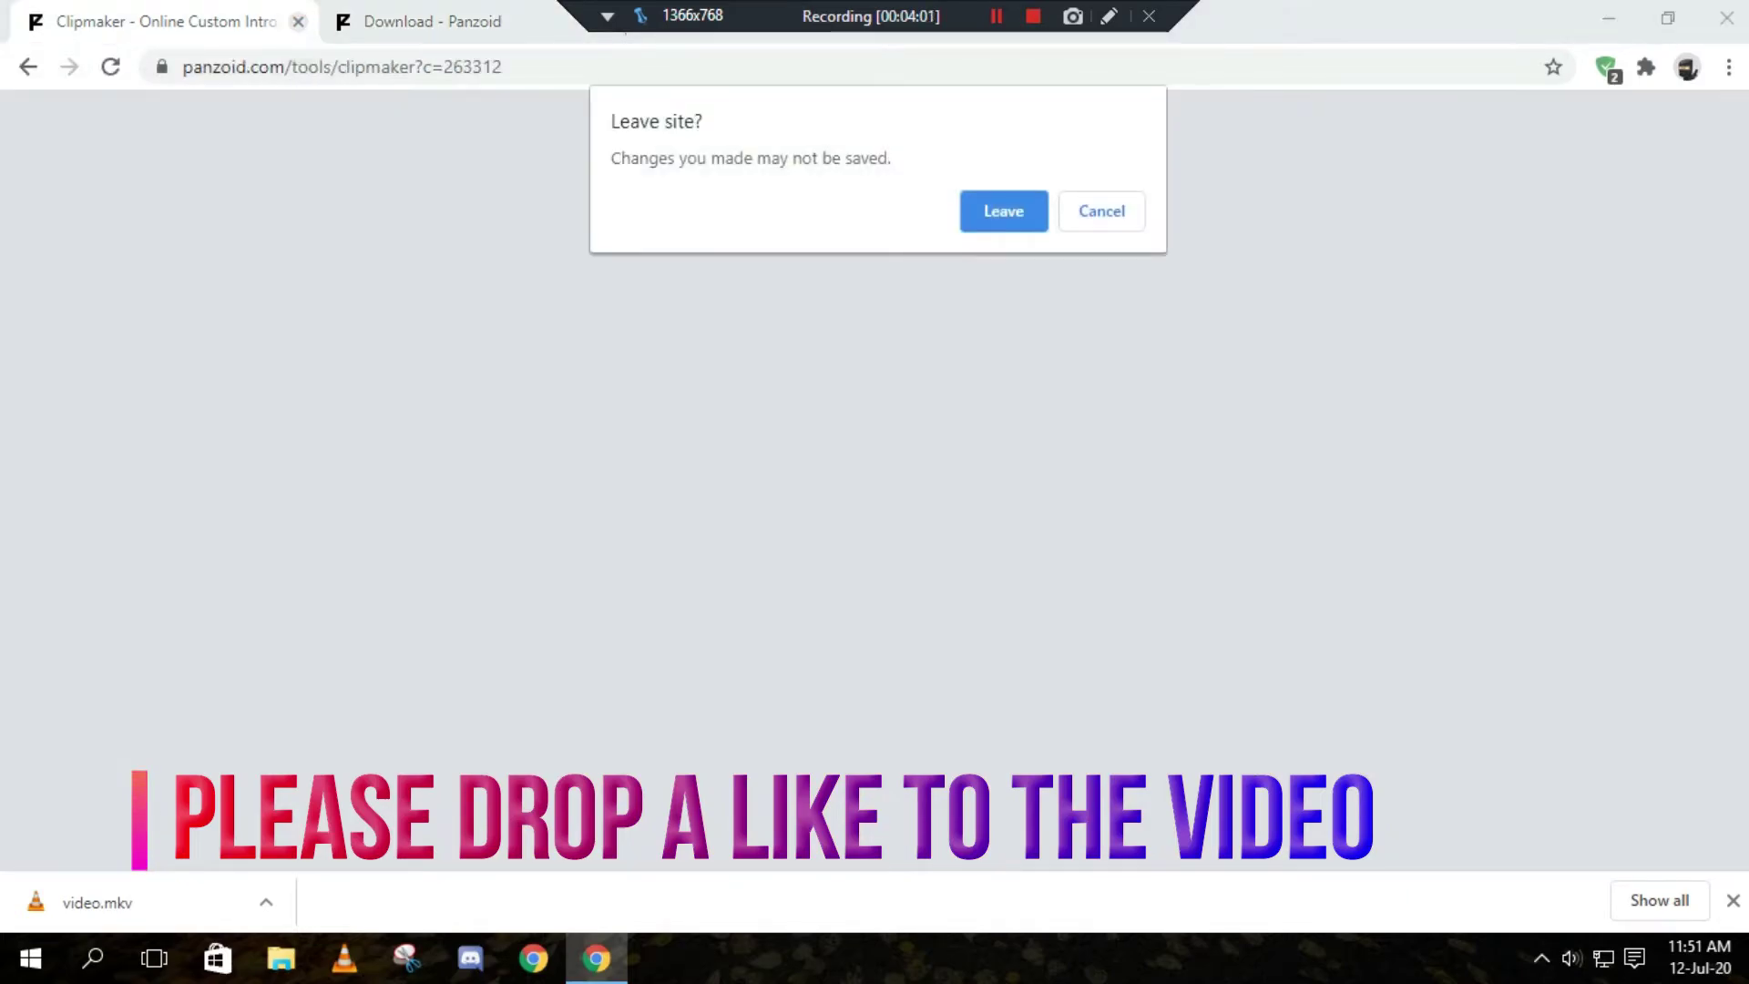
pyautogui.click(1009, 211)
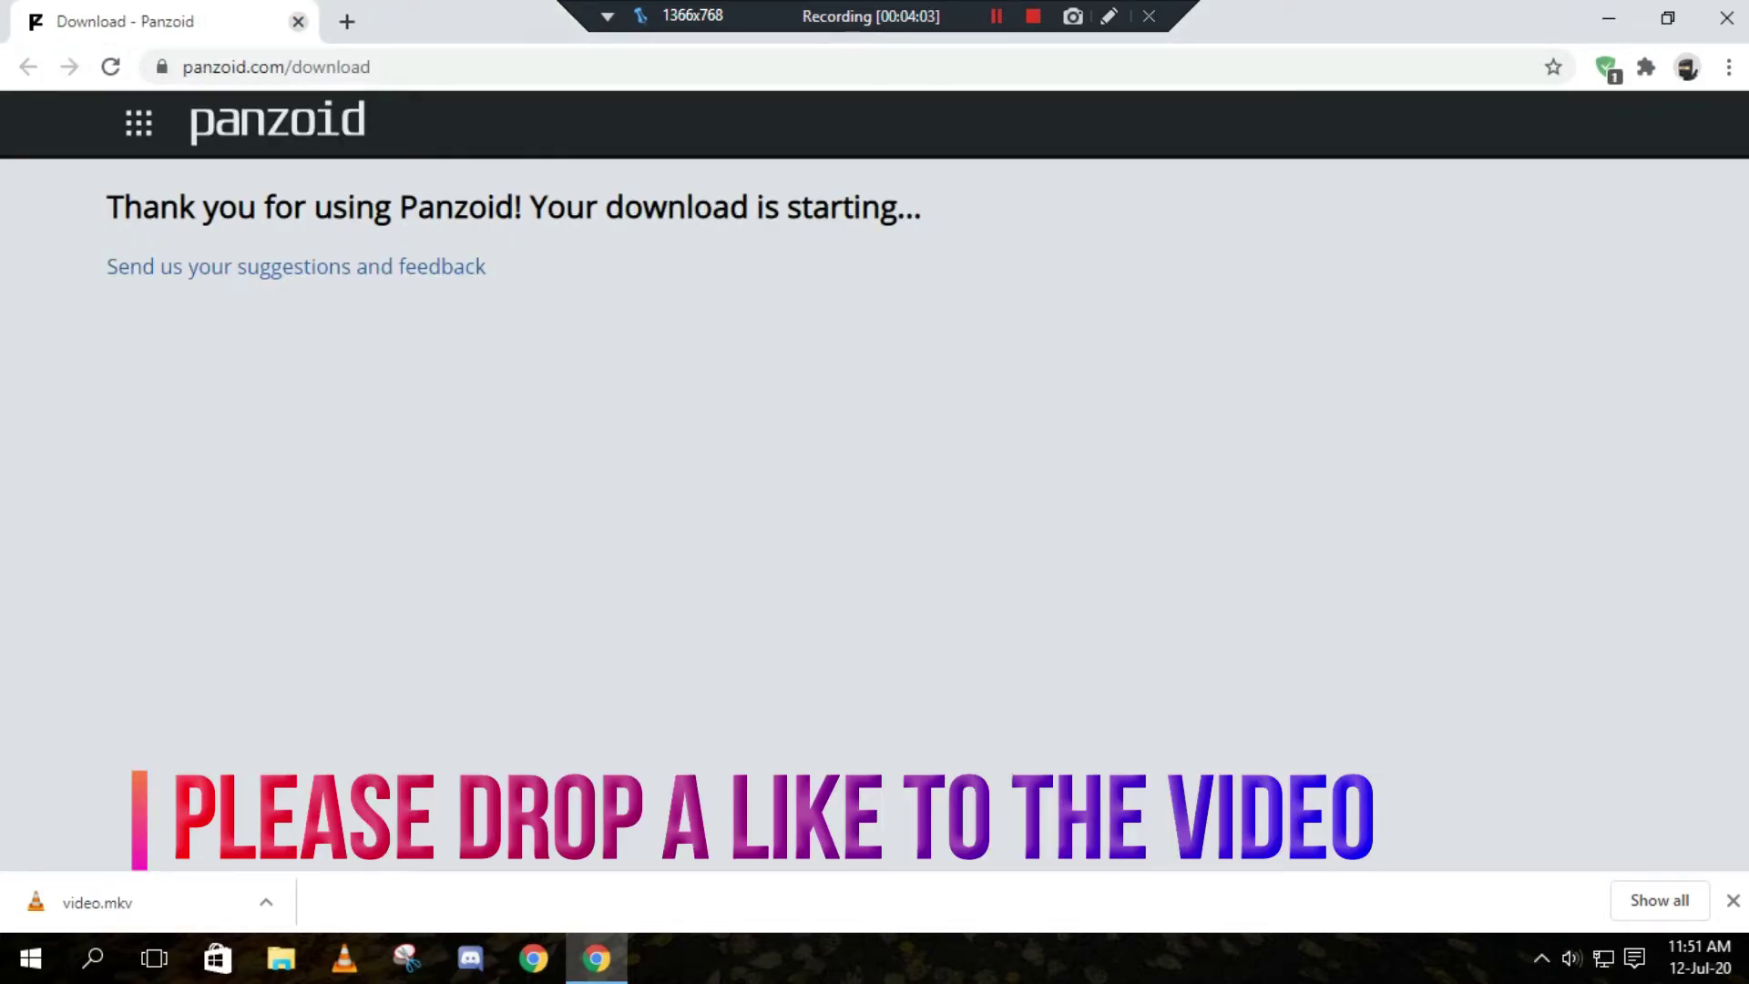
pyautogui.click(347, 21)
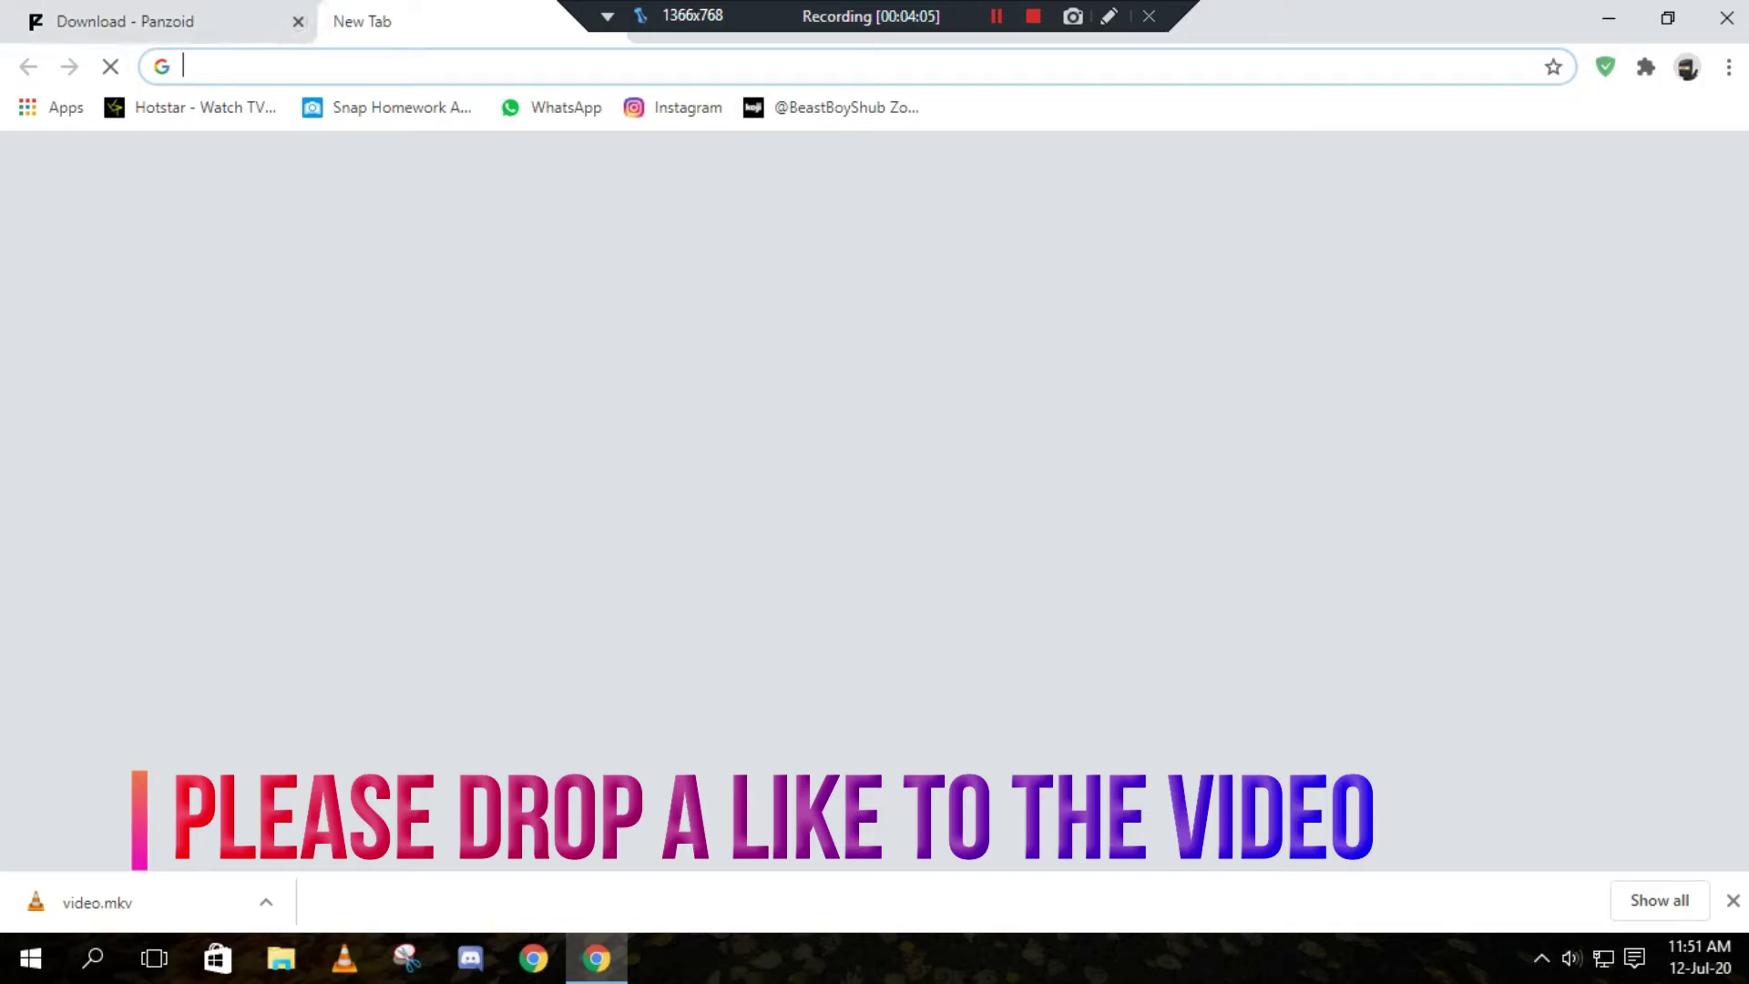
pyautogui.click(298, 21)
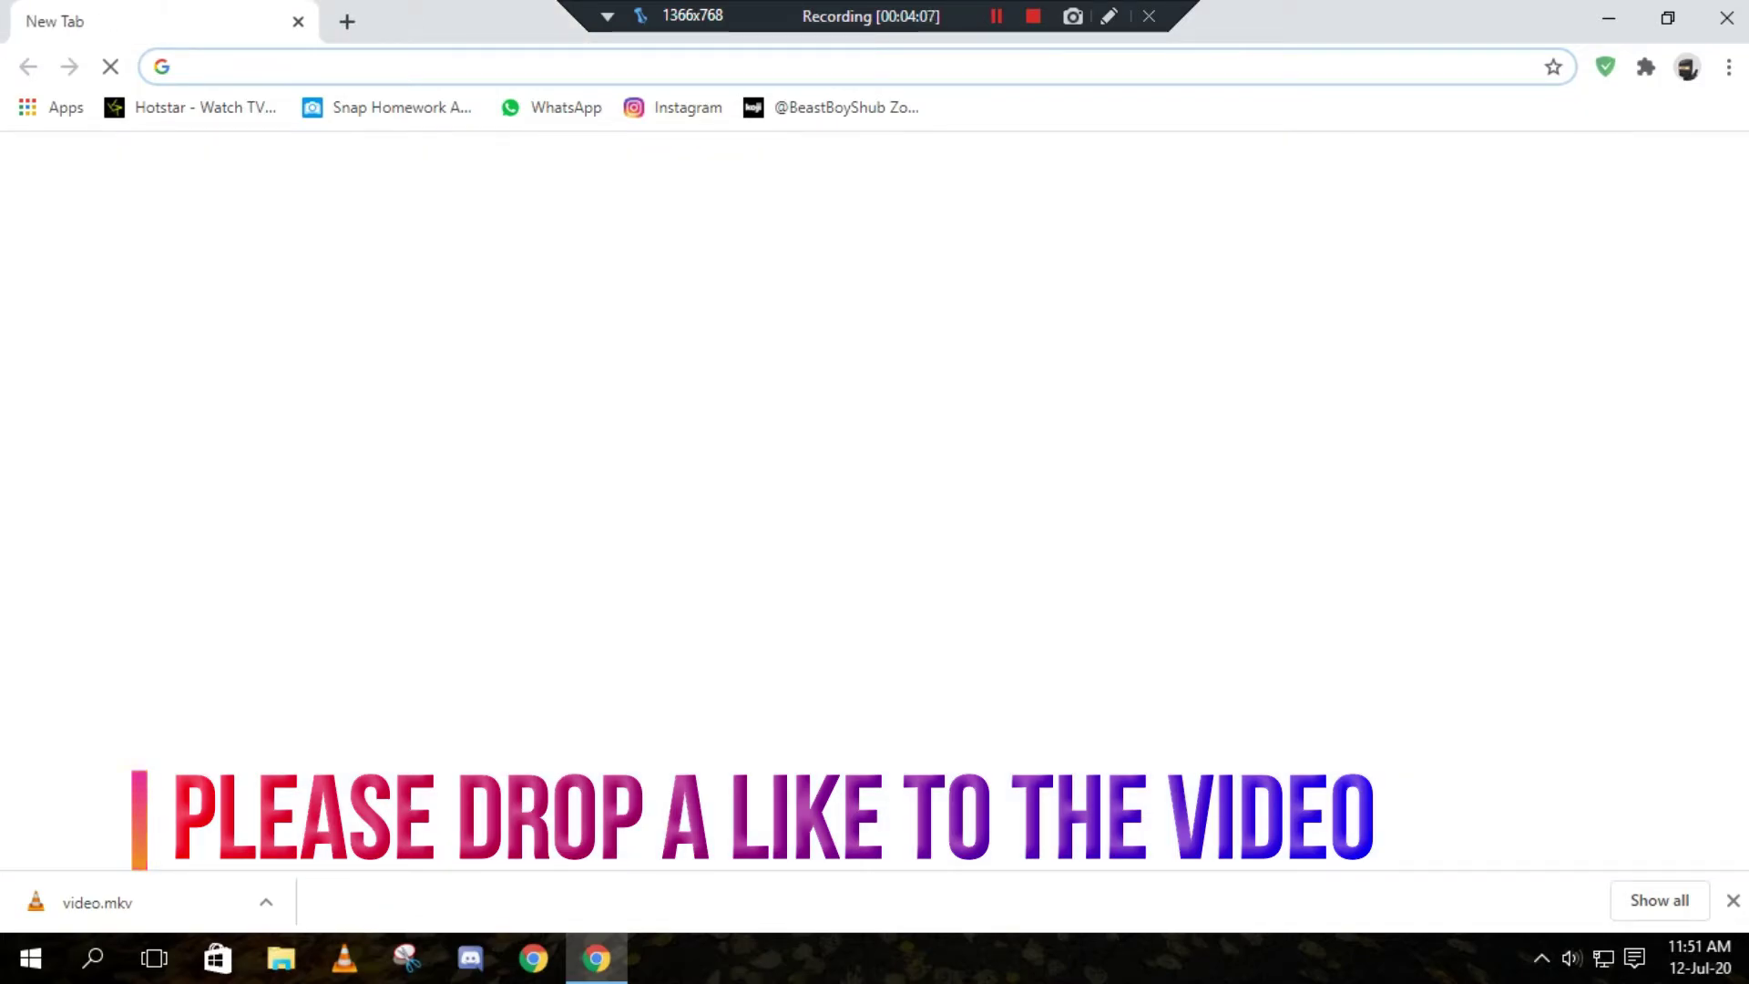
pyautogui.click(1732, 900)
# - Search the web for "Online Convert" and open the online-convert.com video file converter
pyautogui.click(225, 68)
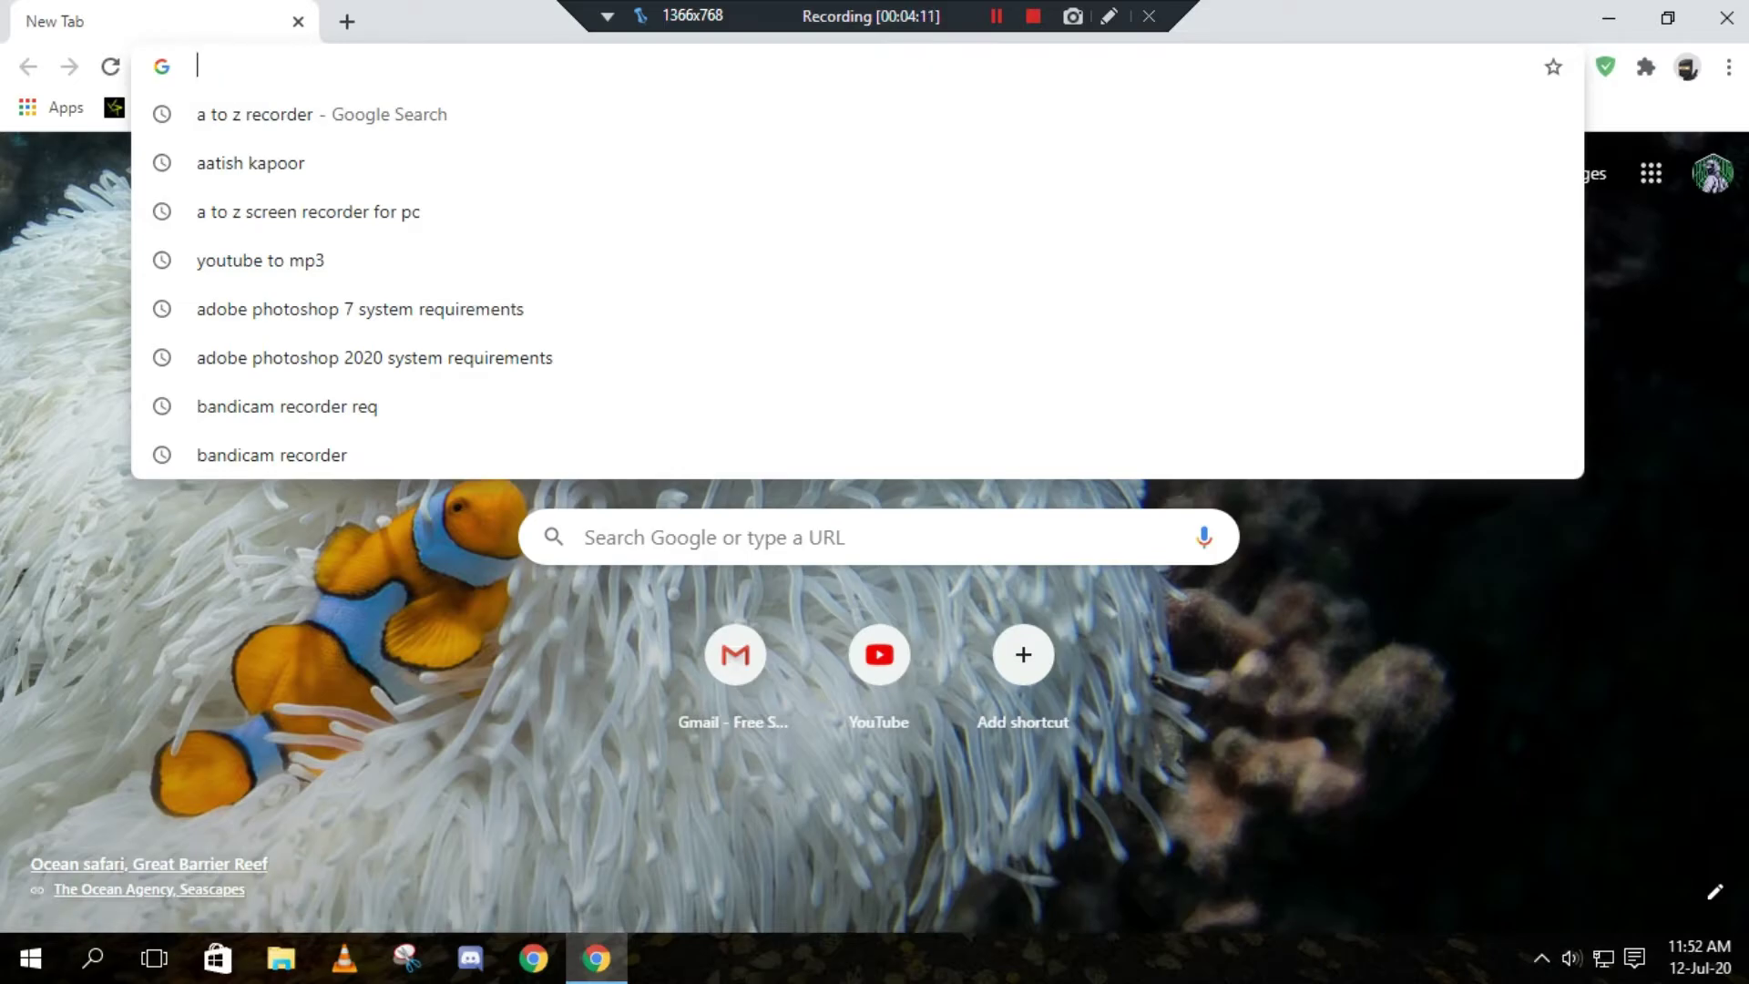
pyautogui.click(300, 58)
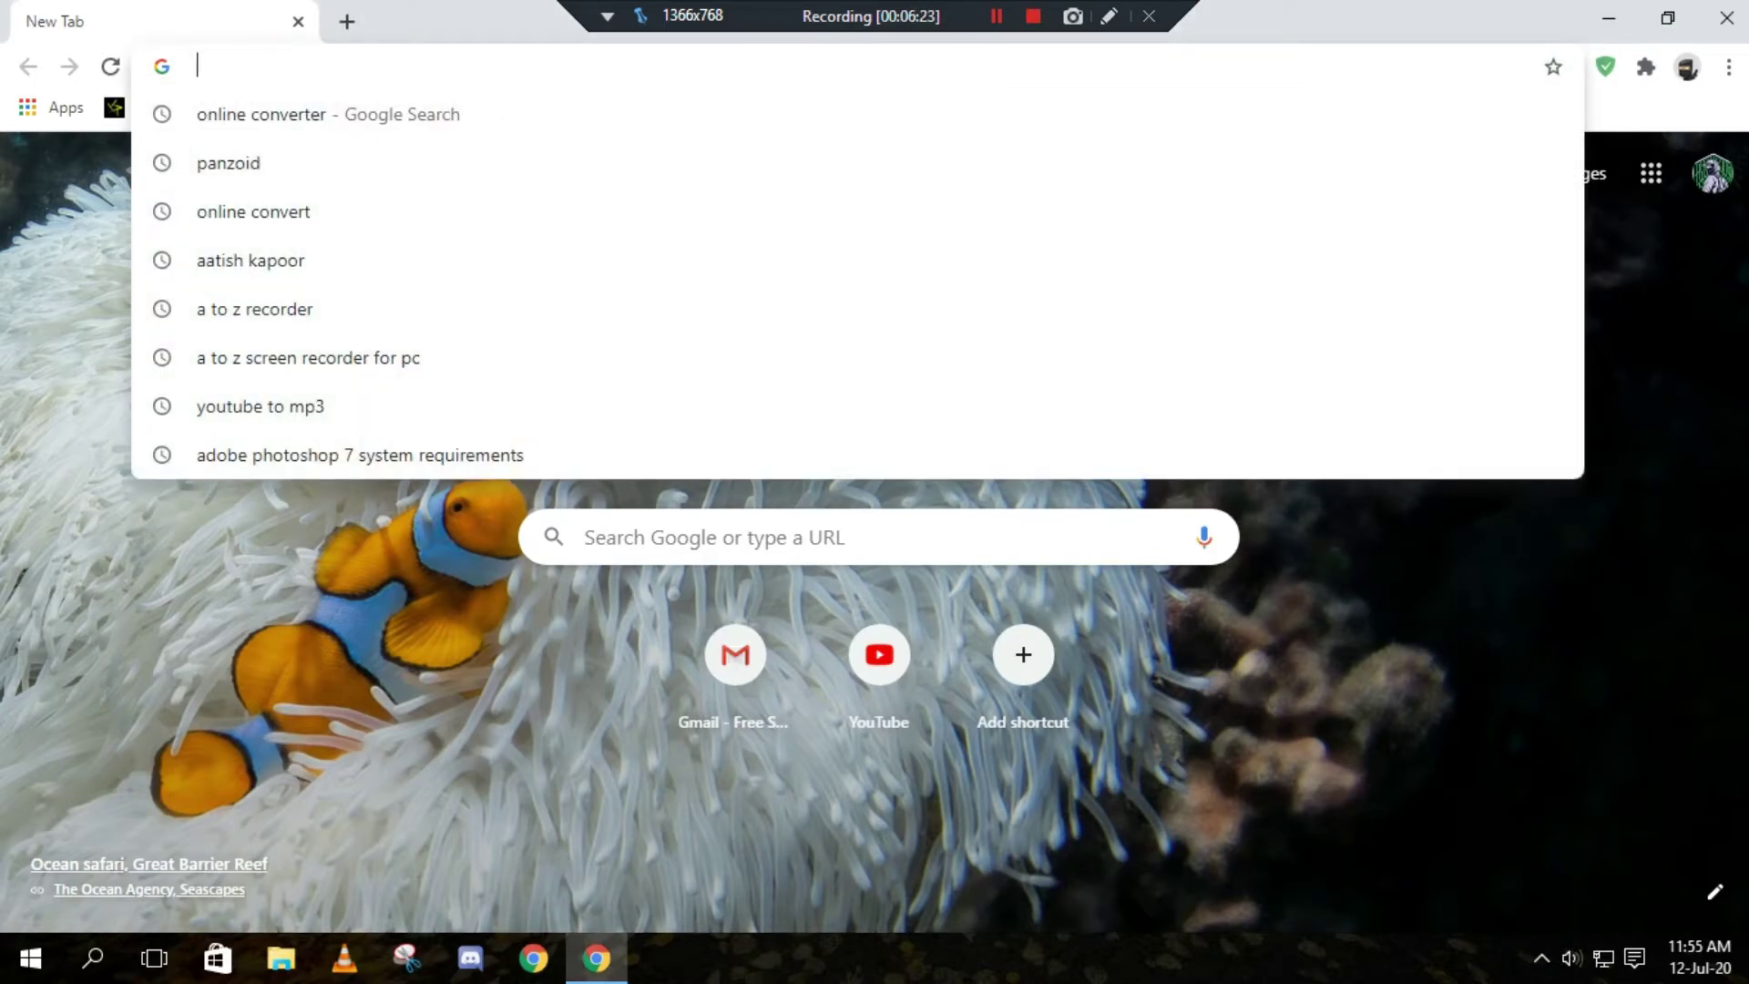
pyautogui.write('Online')
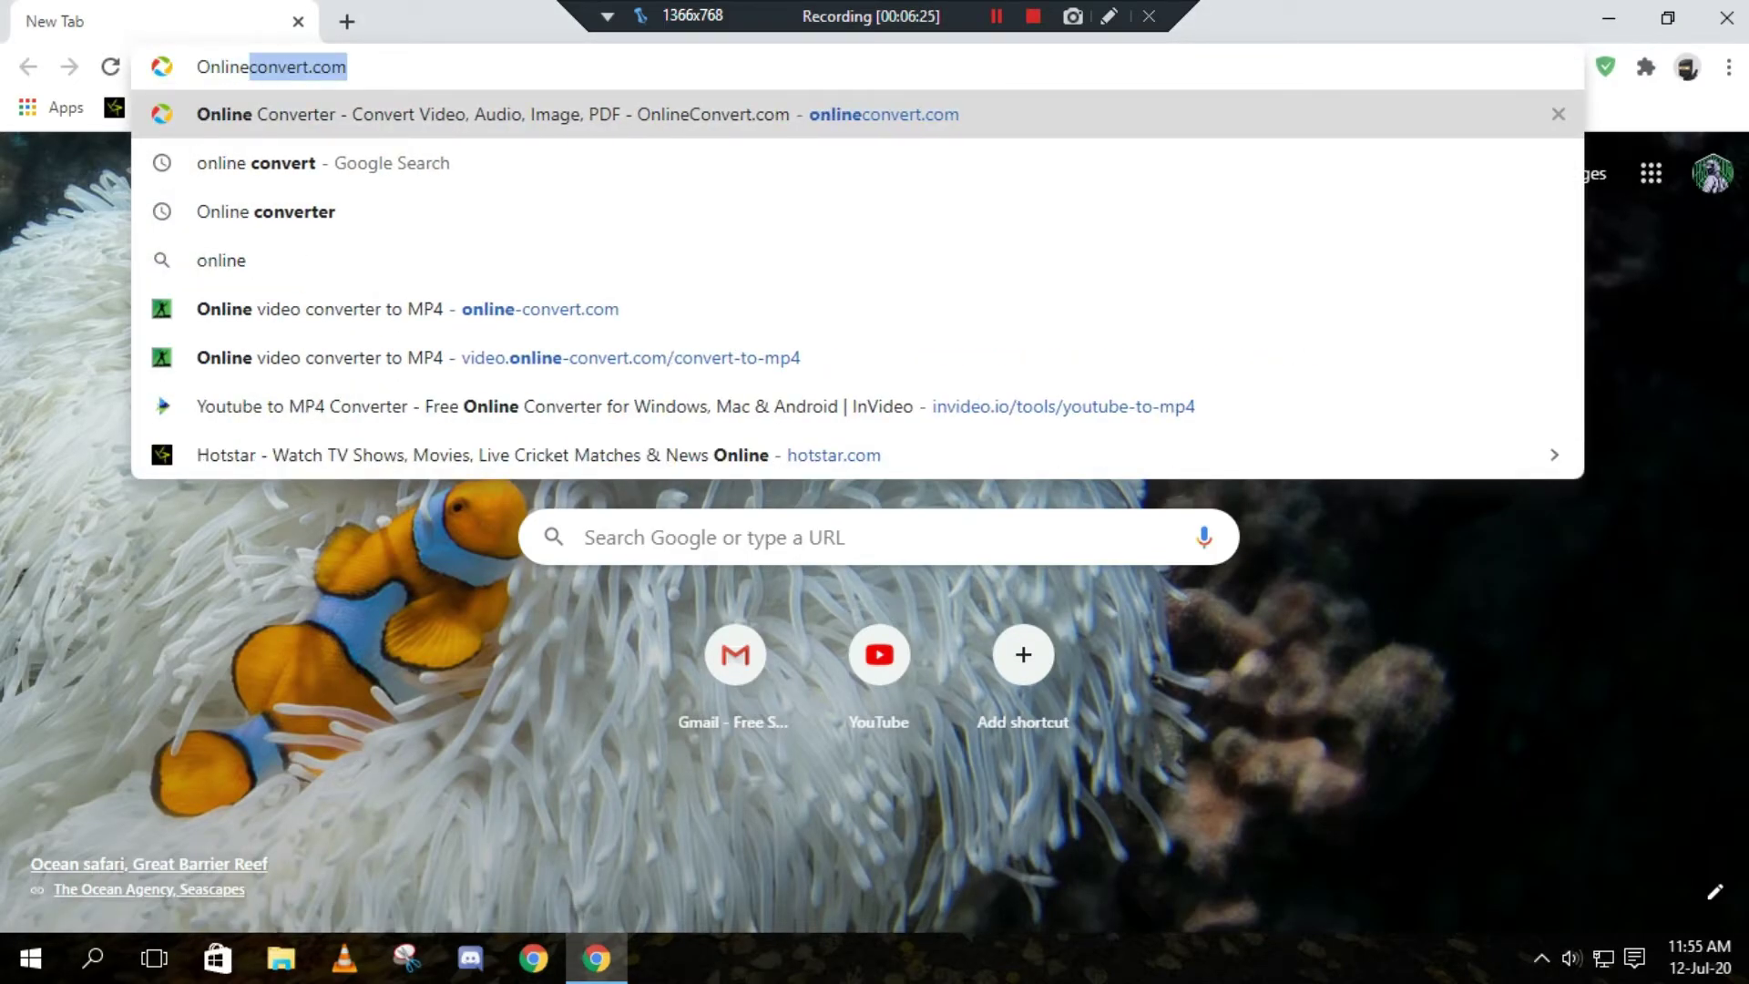
pyautogui.write(' Convert')
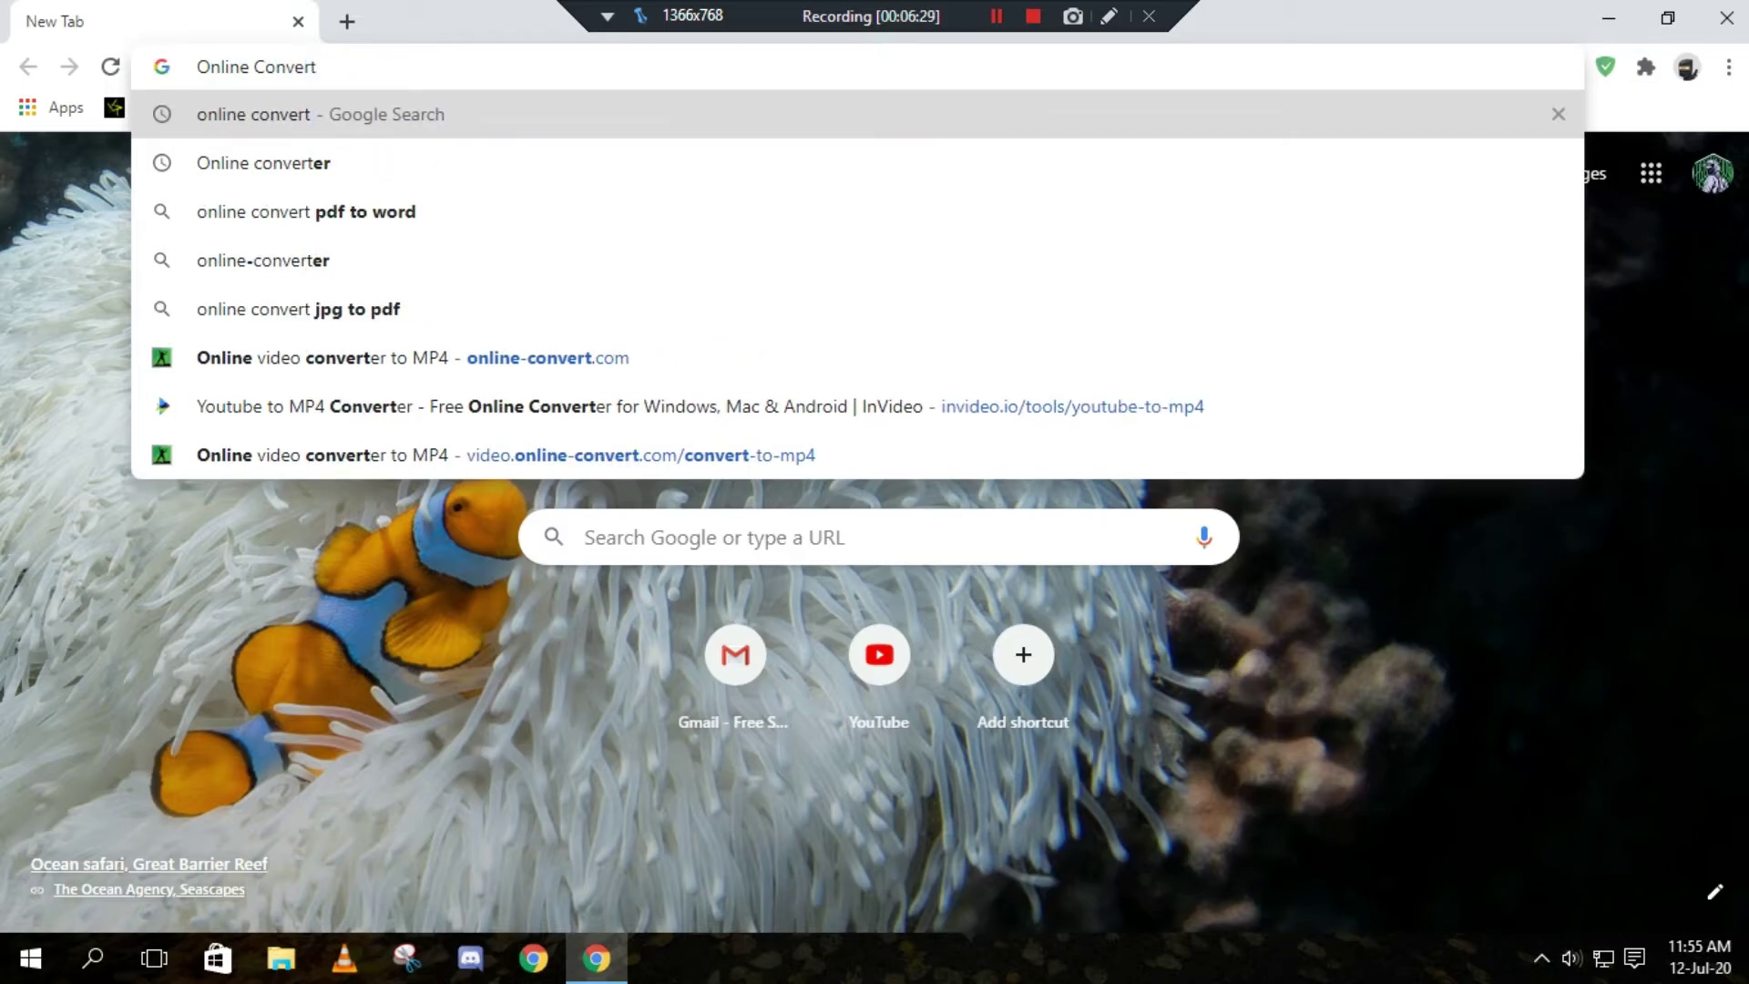
pyautogui.press('Return')
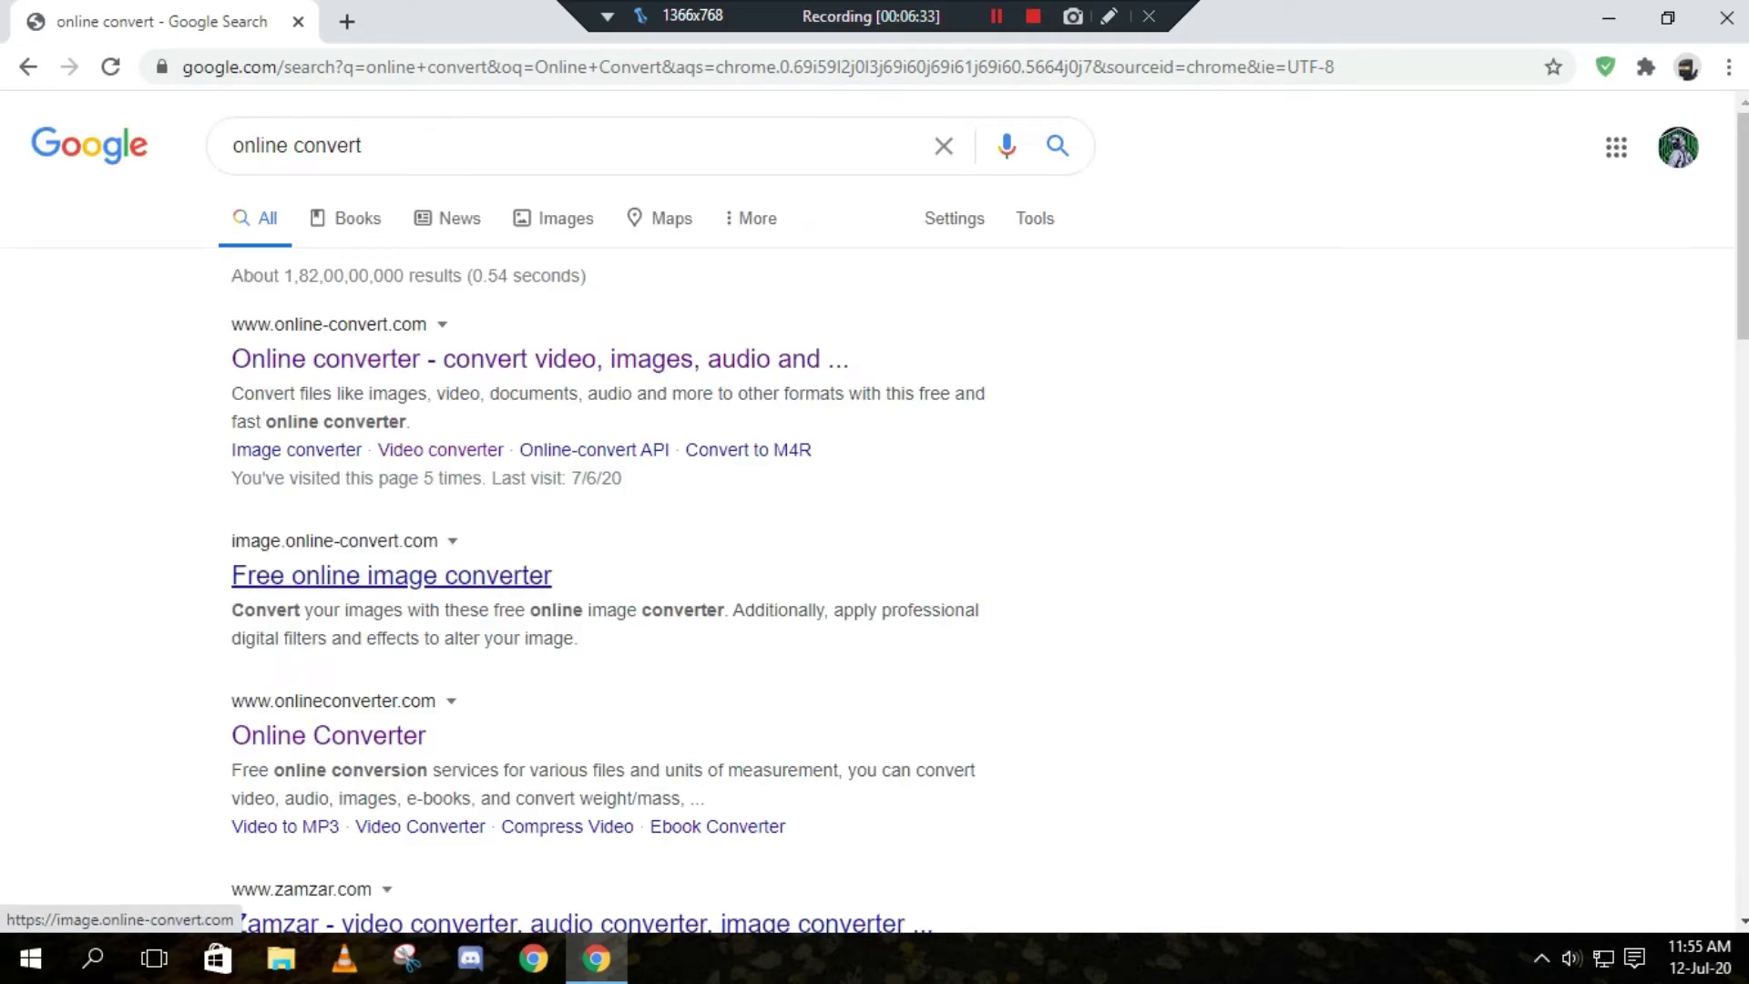
pyautogui.click(537, 358)
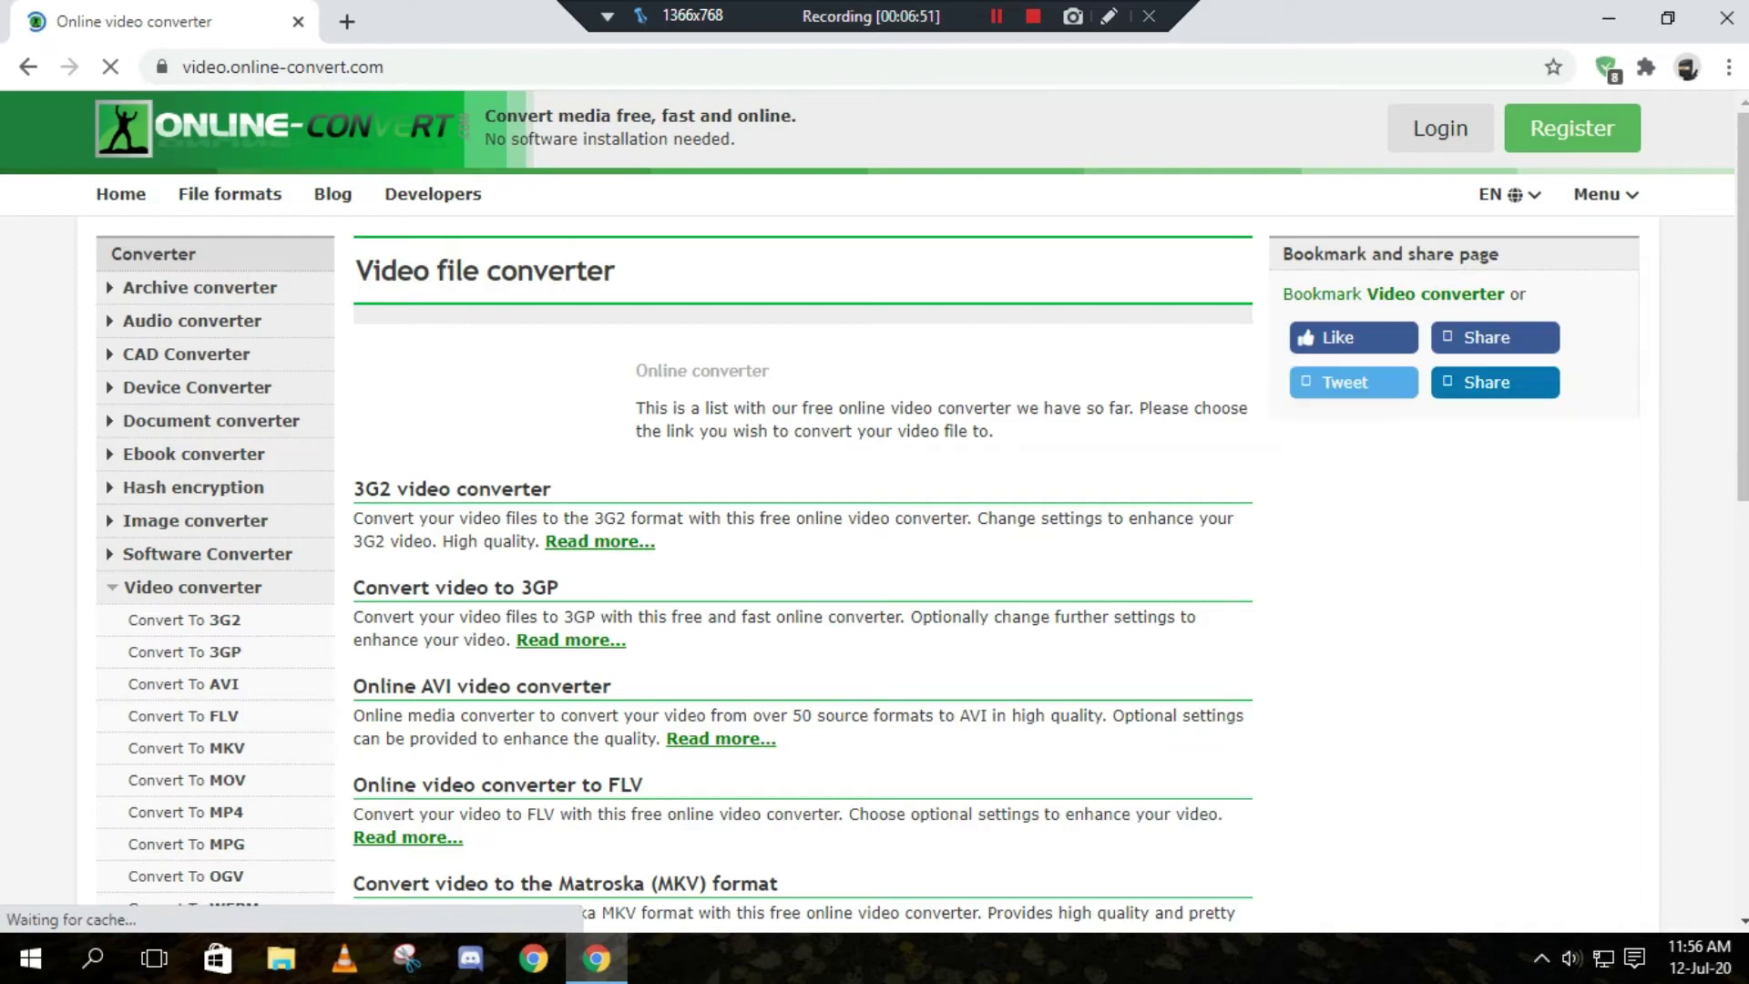
# - Choose conversion to MP4 and open the dedicated MKV to MP4 converter page
pyautogui.scroll(-2, 182, 683)
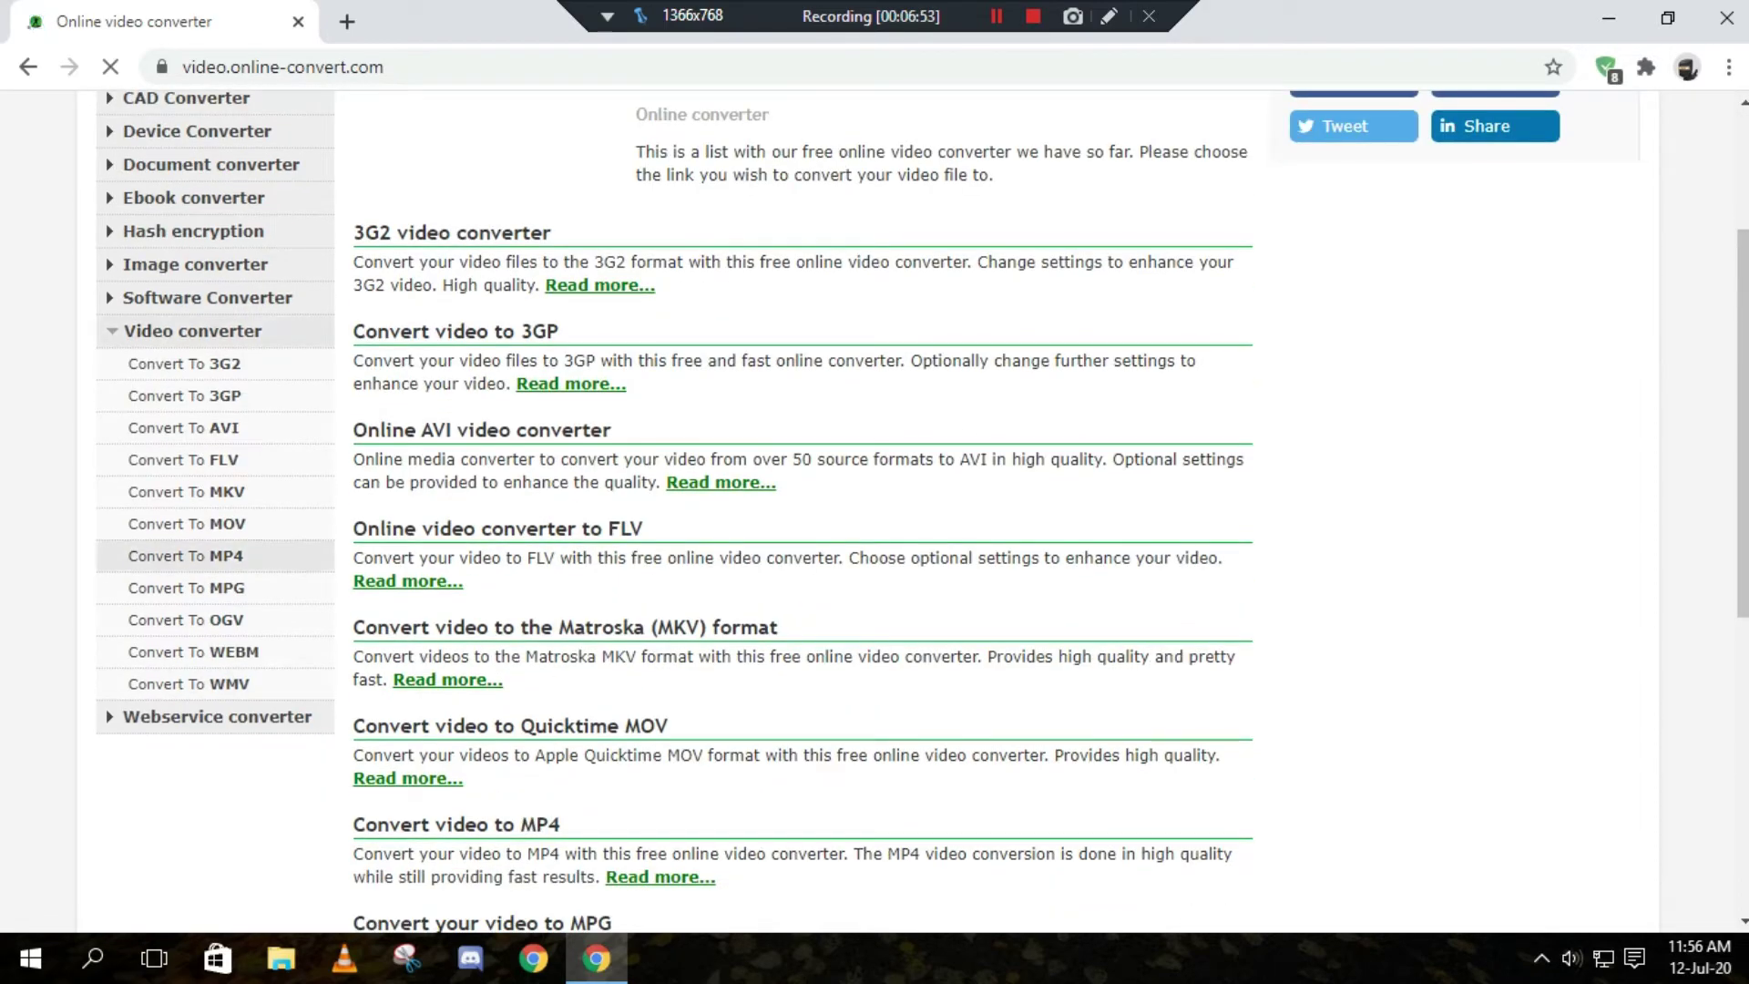
pyautogui.click(224, 555)
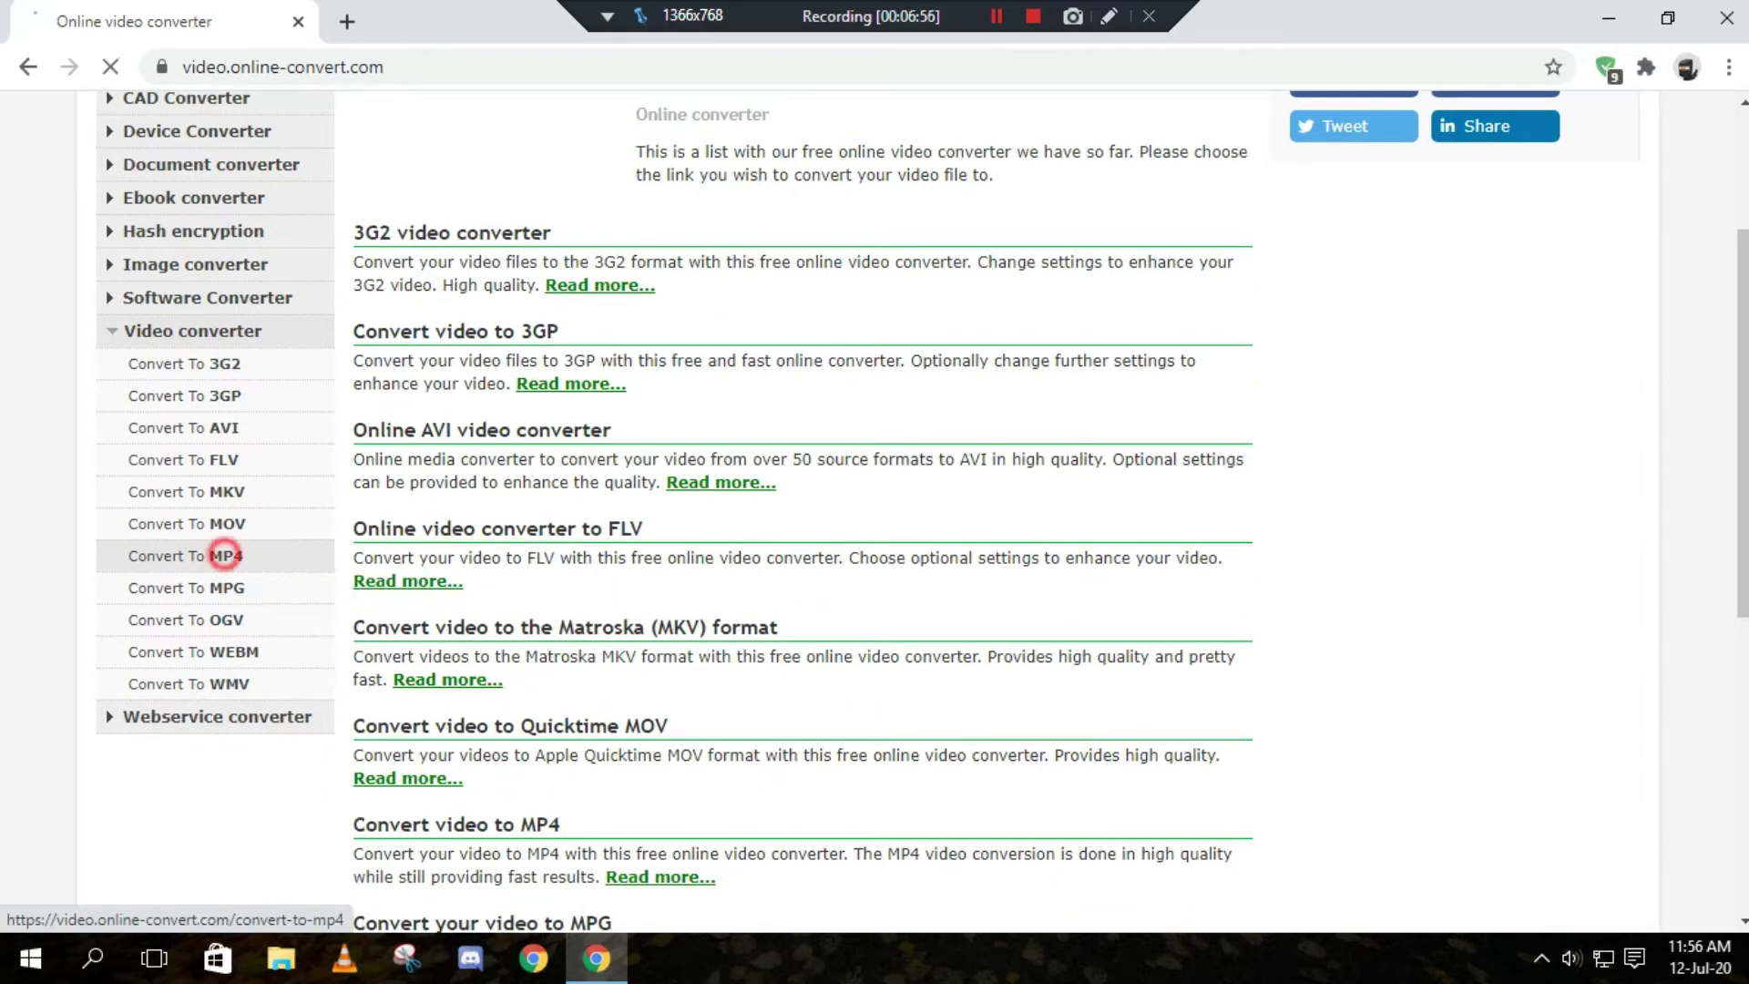
pyautogui.moveTo(318, 543); pyautogui.dragTo(257, 562)
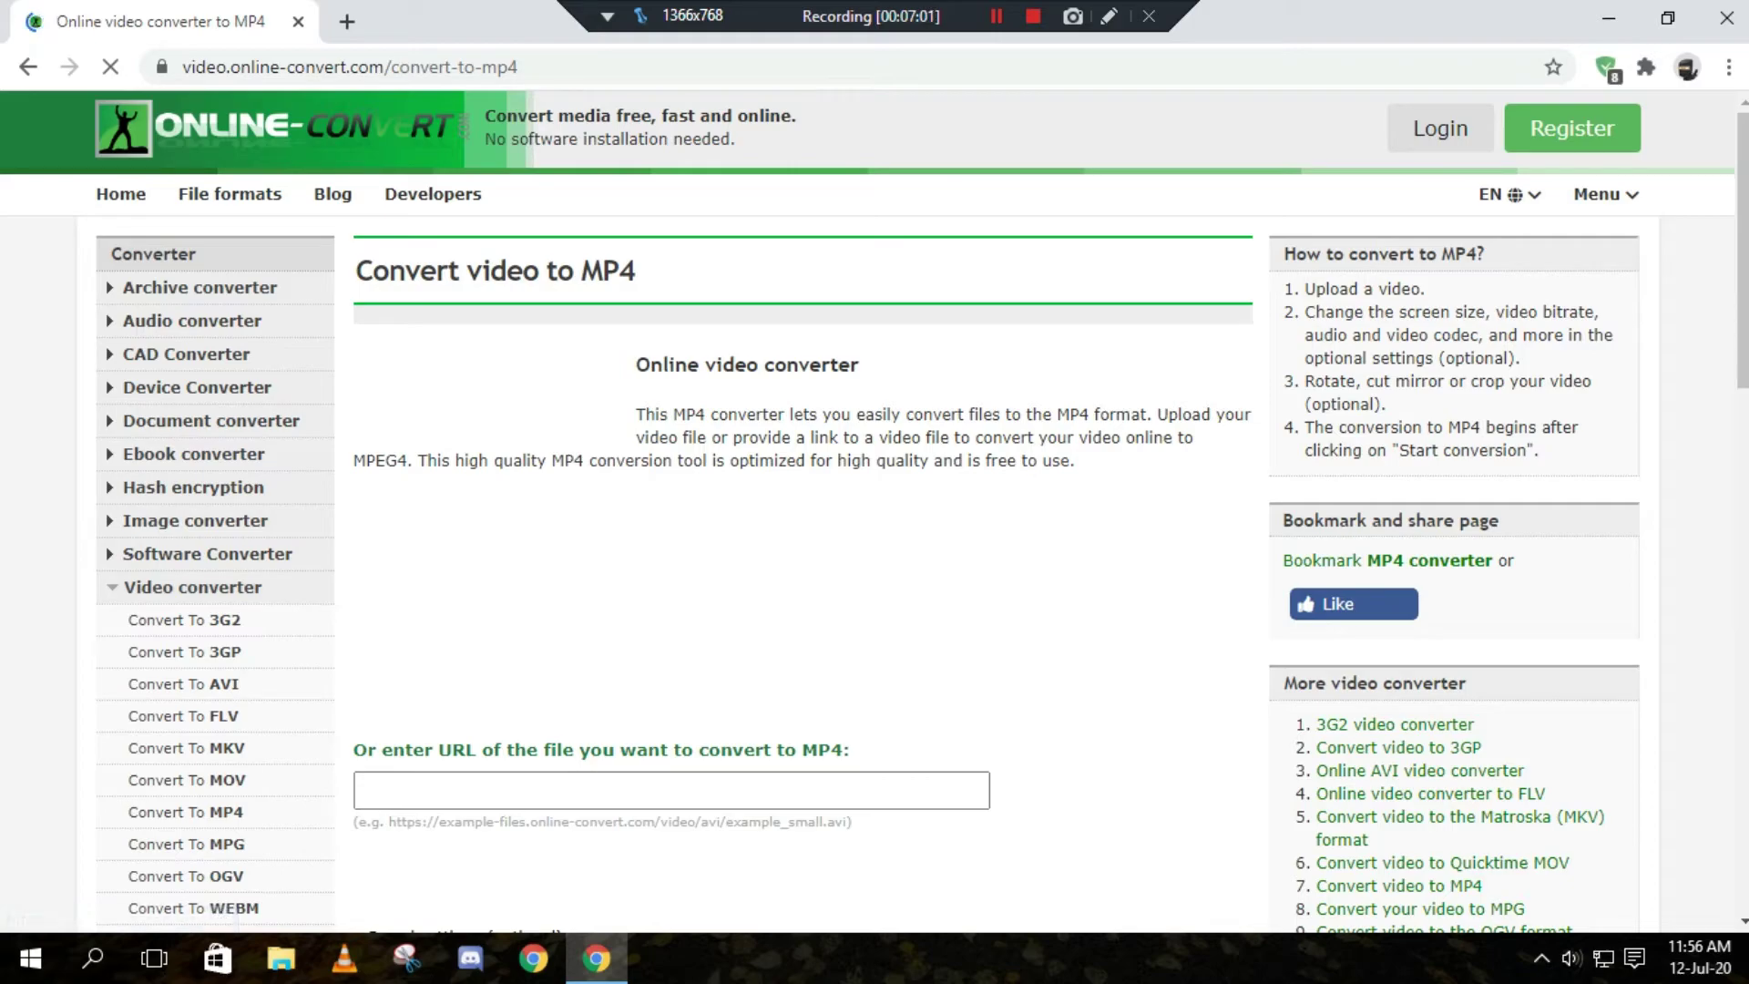
pyautogui.scroll(-2, 801, 647)
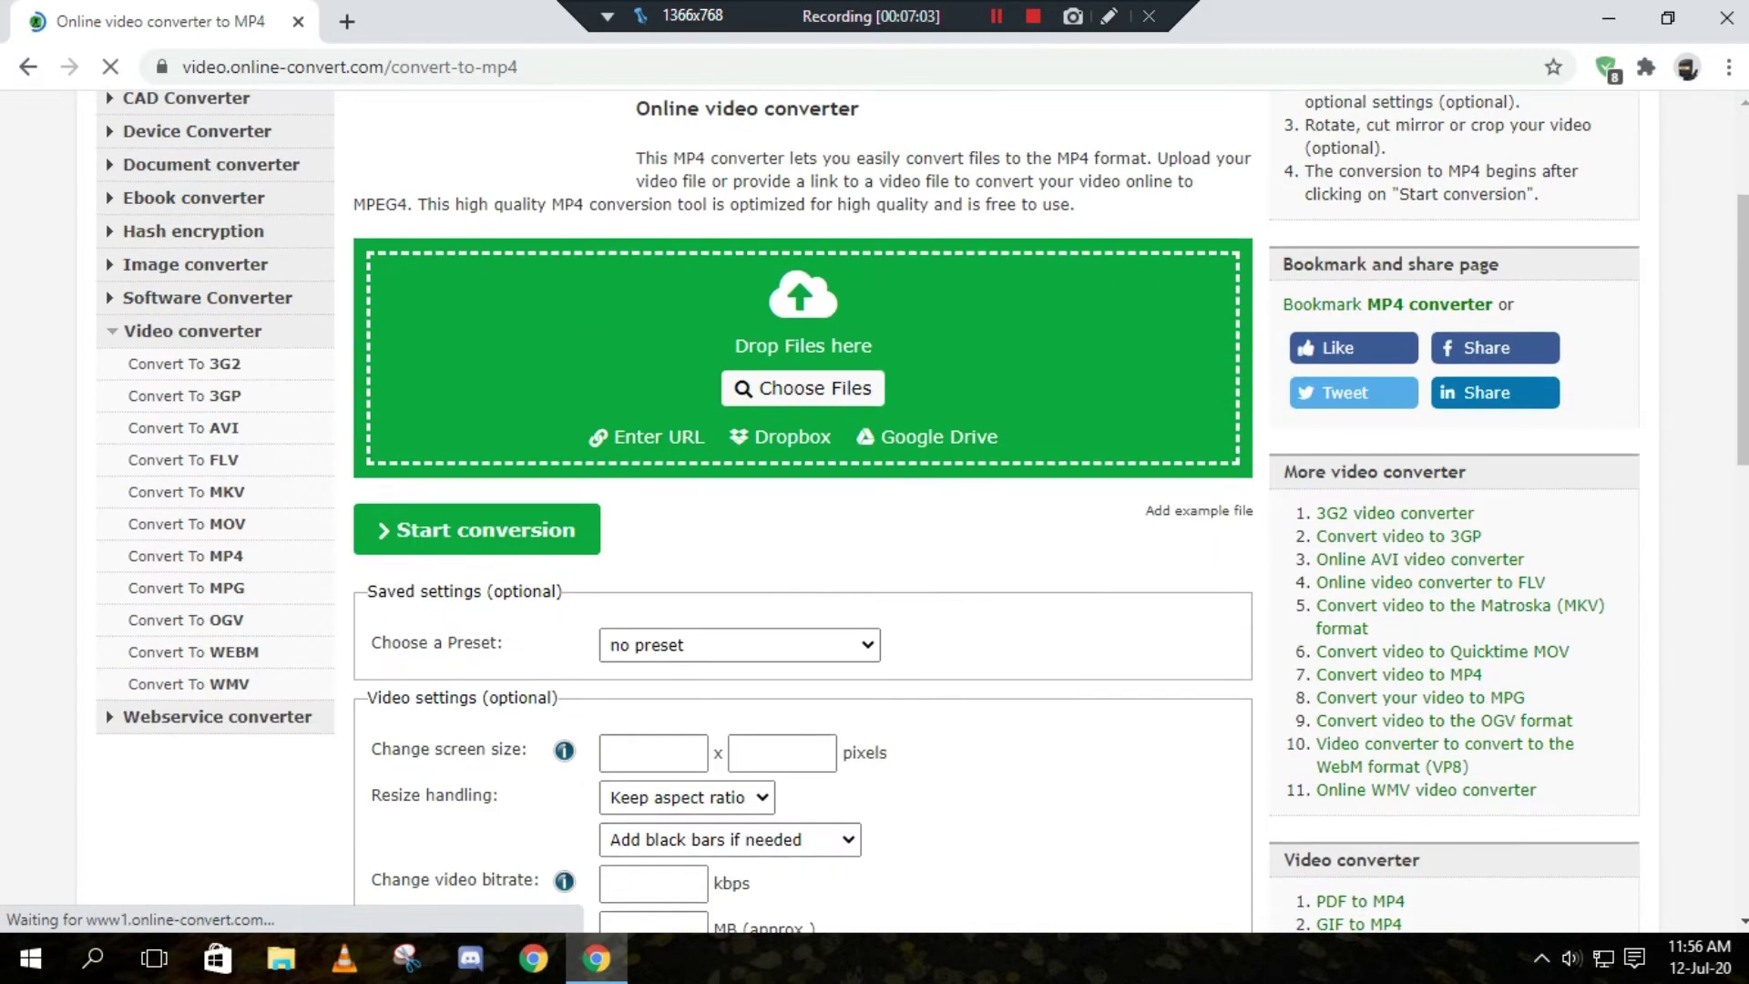
pyautogui.scroll(-6, 802, 510)
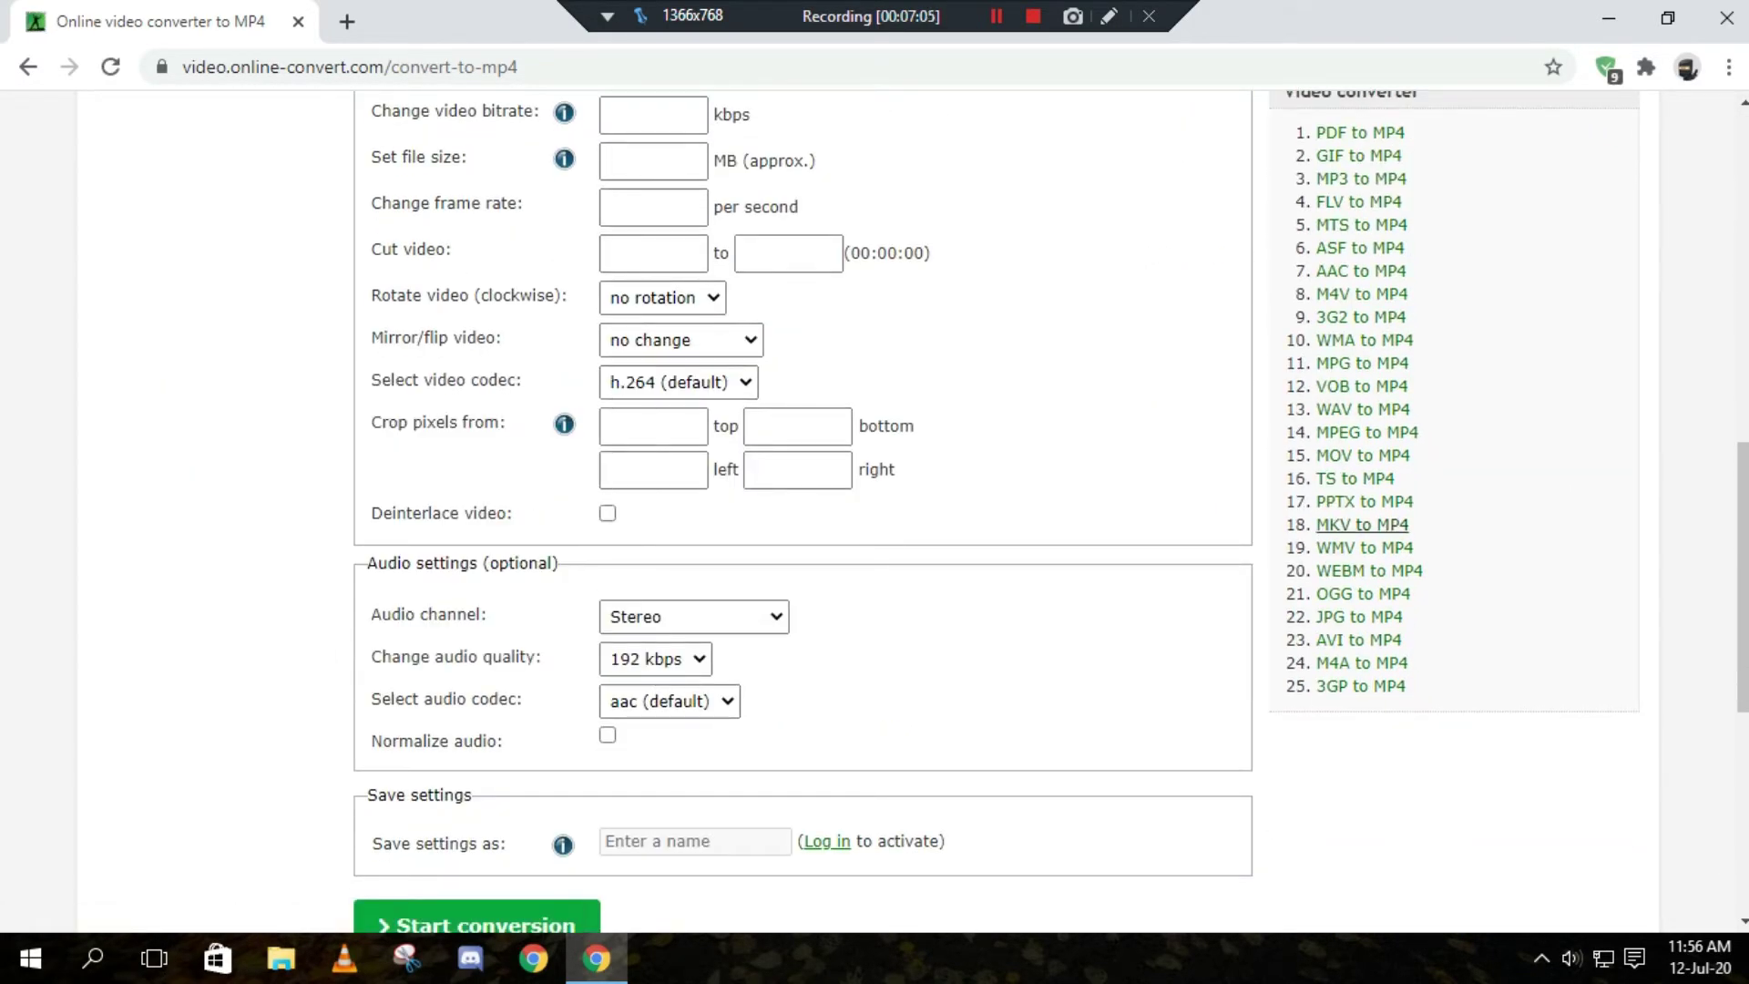
pyautogui.click(1362, 525)
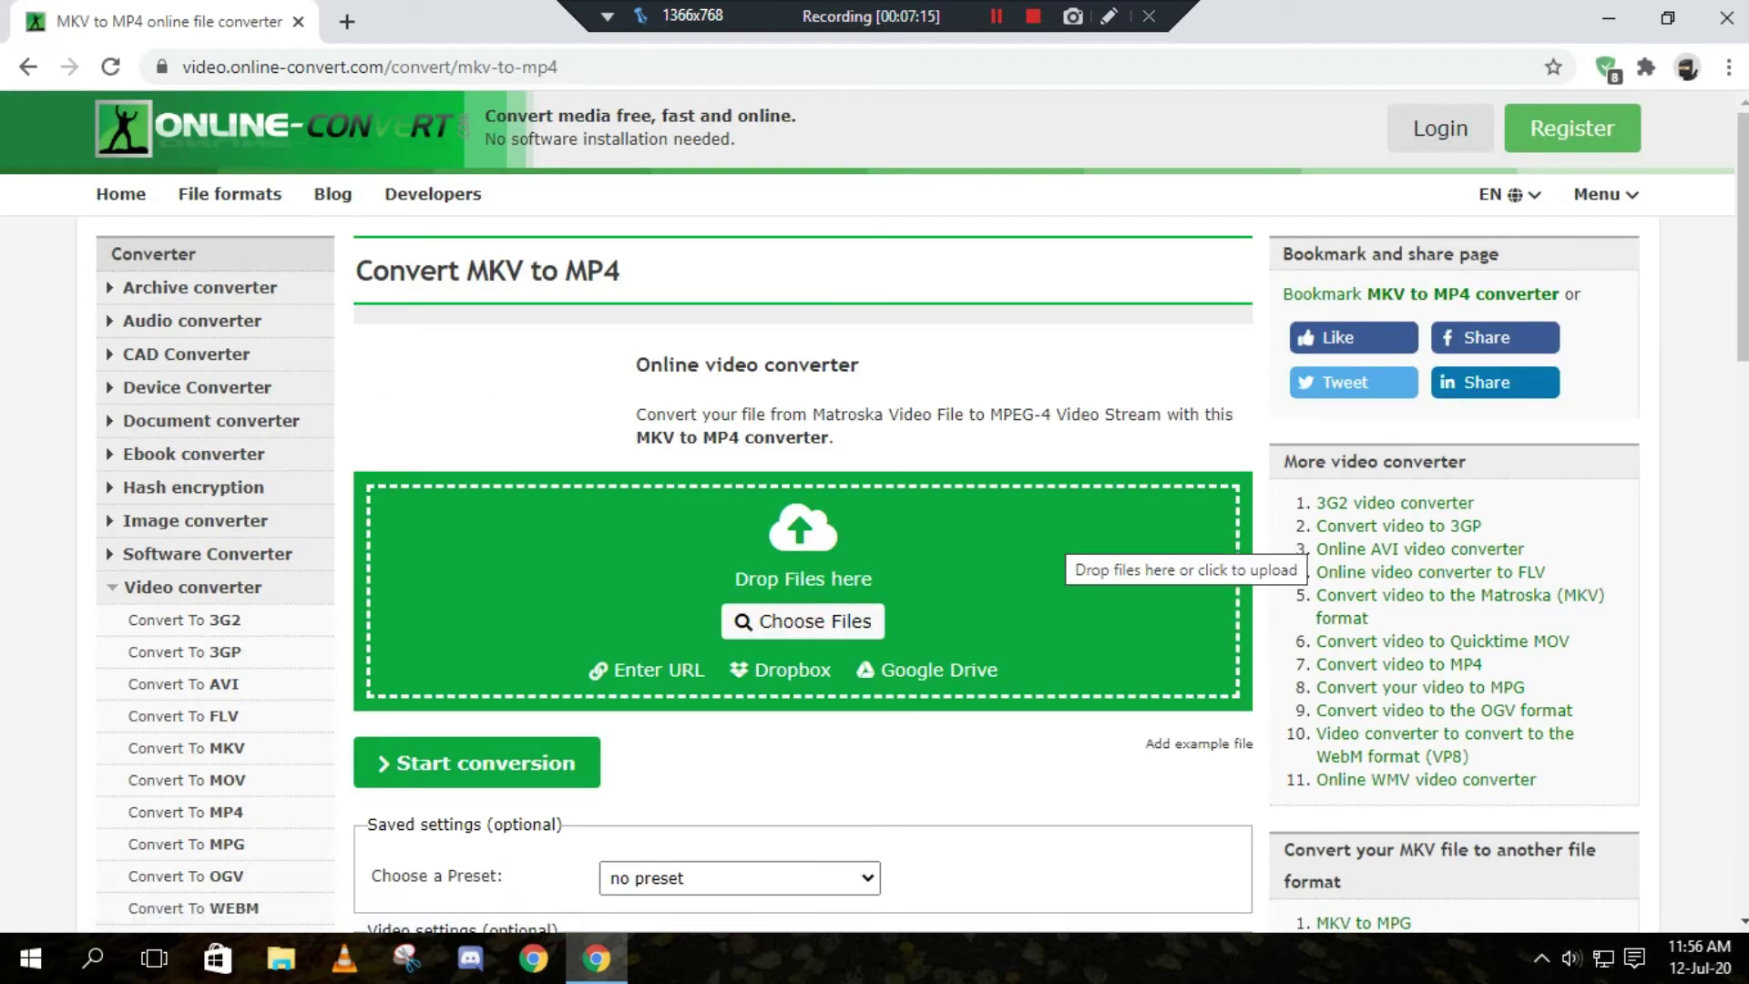
# - Upload the rendered video.mkv from the Downloads folder to the MKV to MP4 converter
pyautogui.click(851, 620)
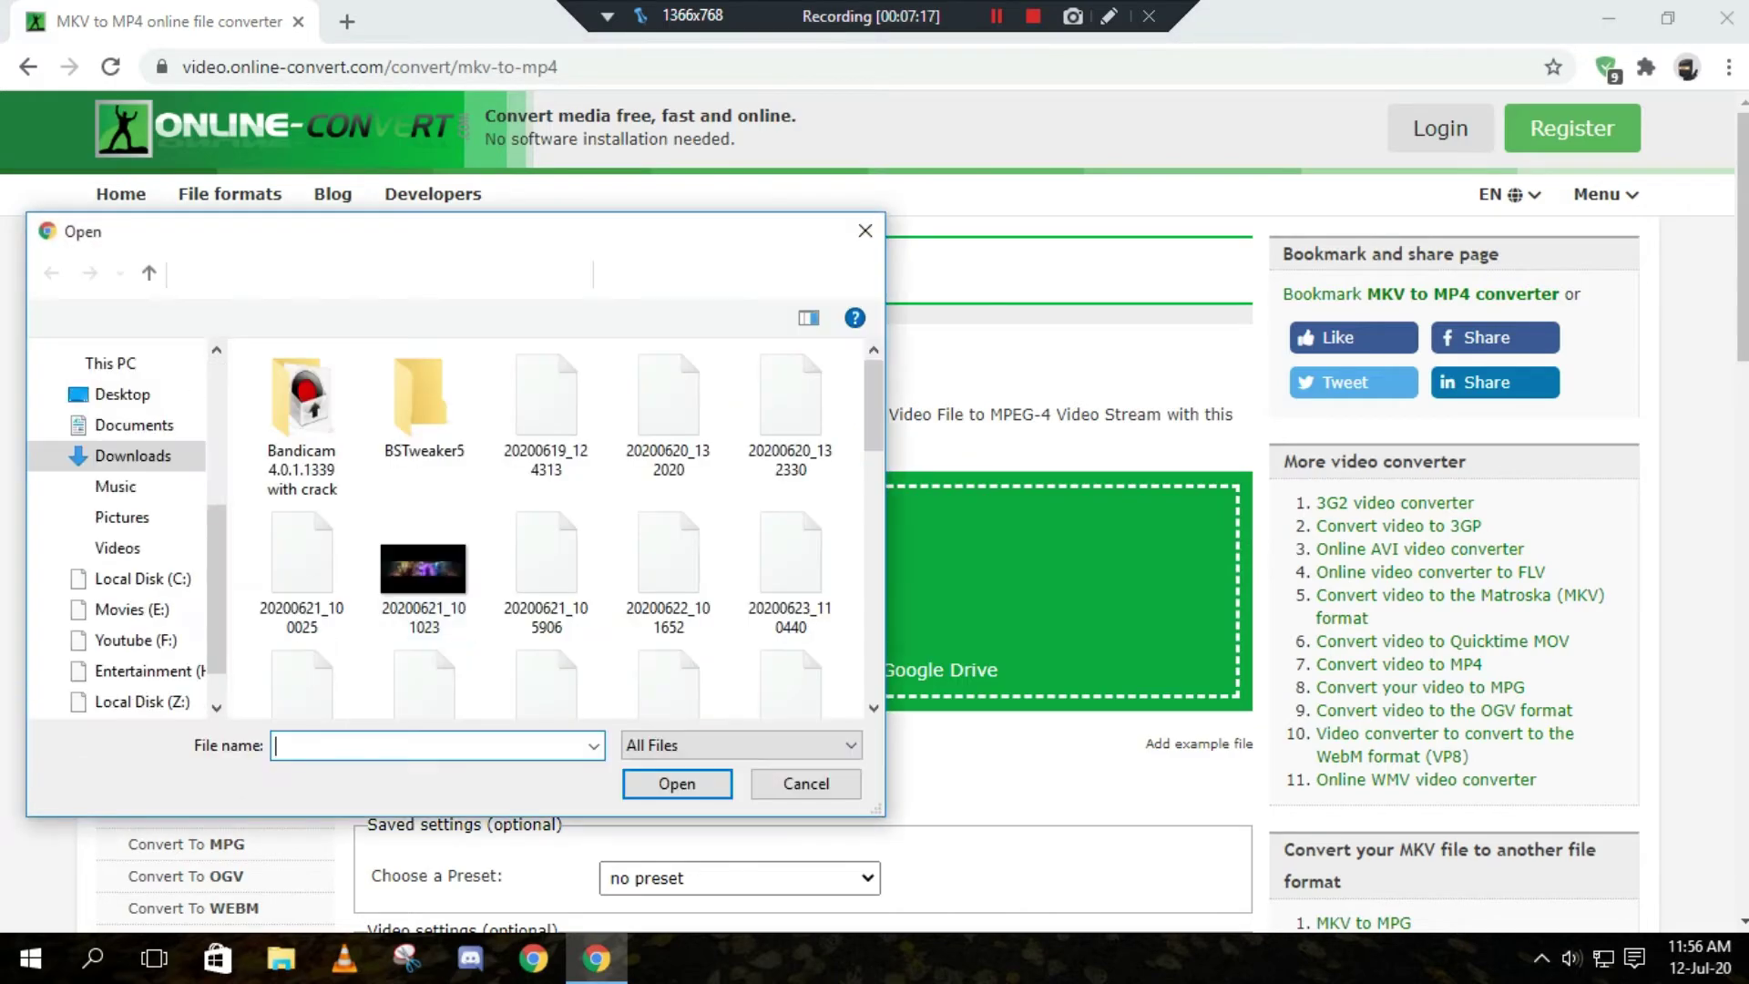
pyautogui.scroll(-5, 669, 629)
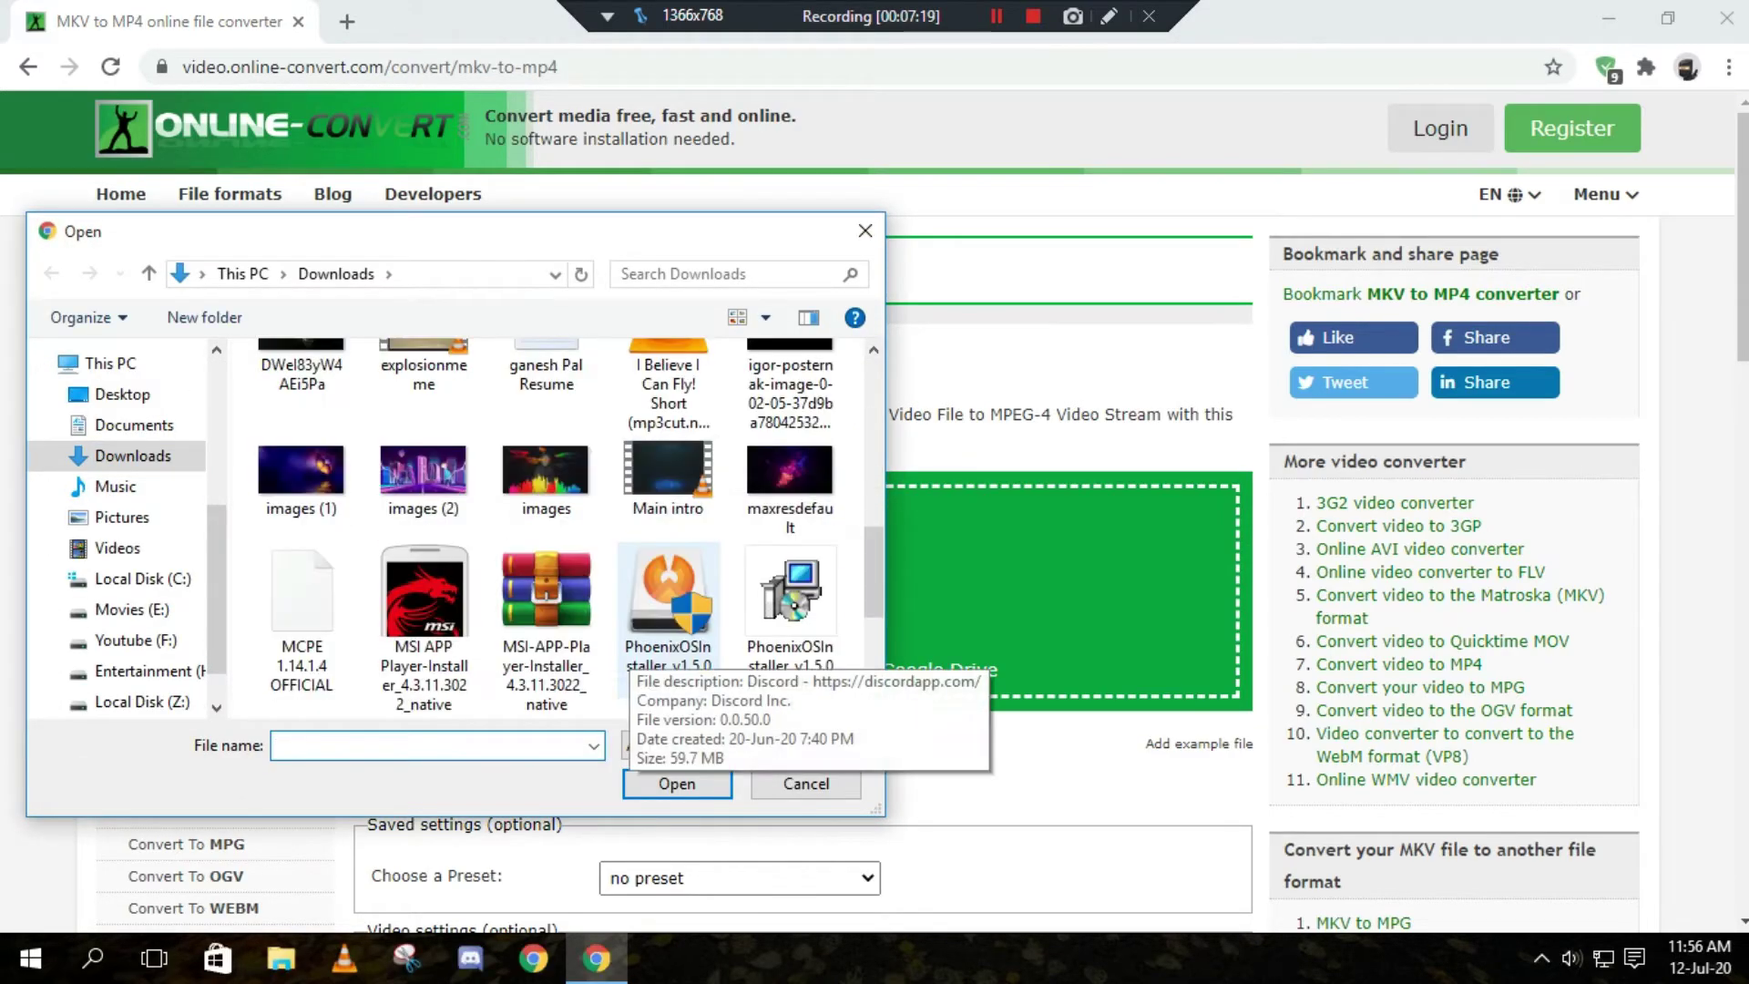
pyautogui.click(423, 601)
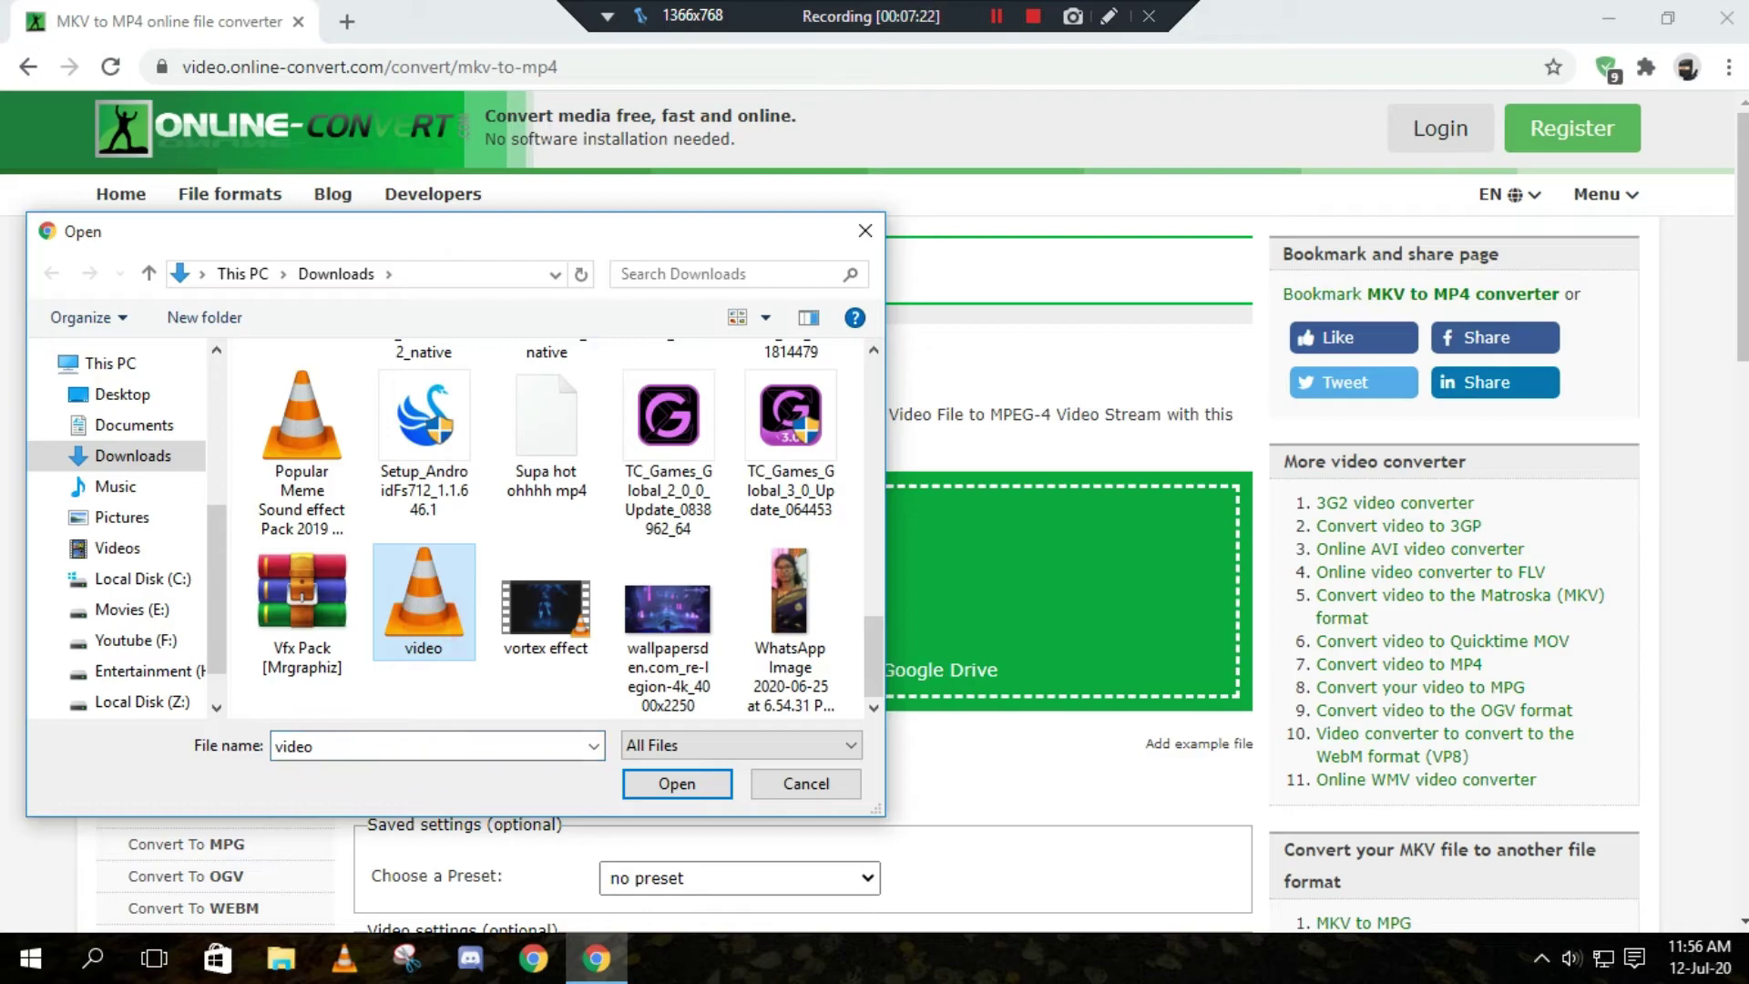
pyautogui.click(672, 782)
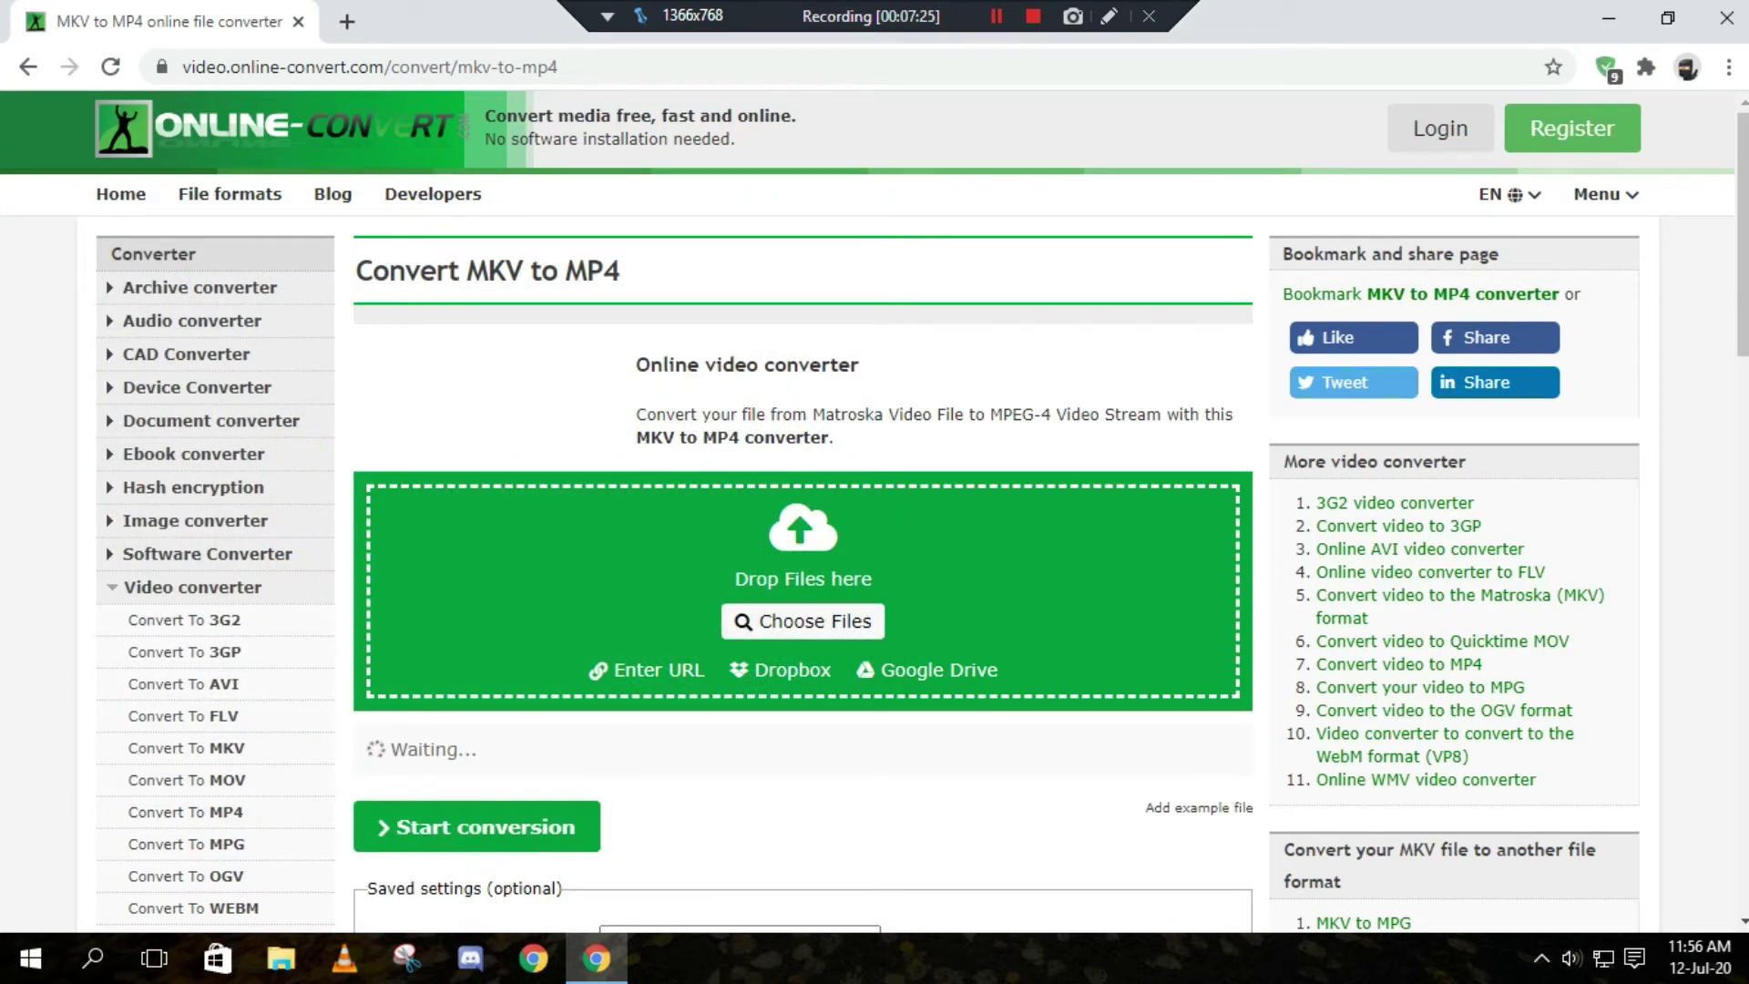
pyautogui.scroll(-1, 1075, 629)
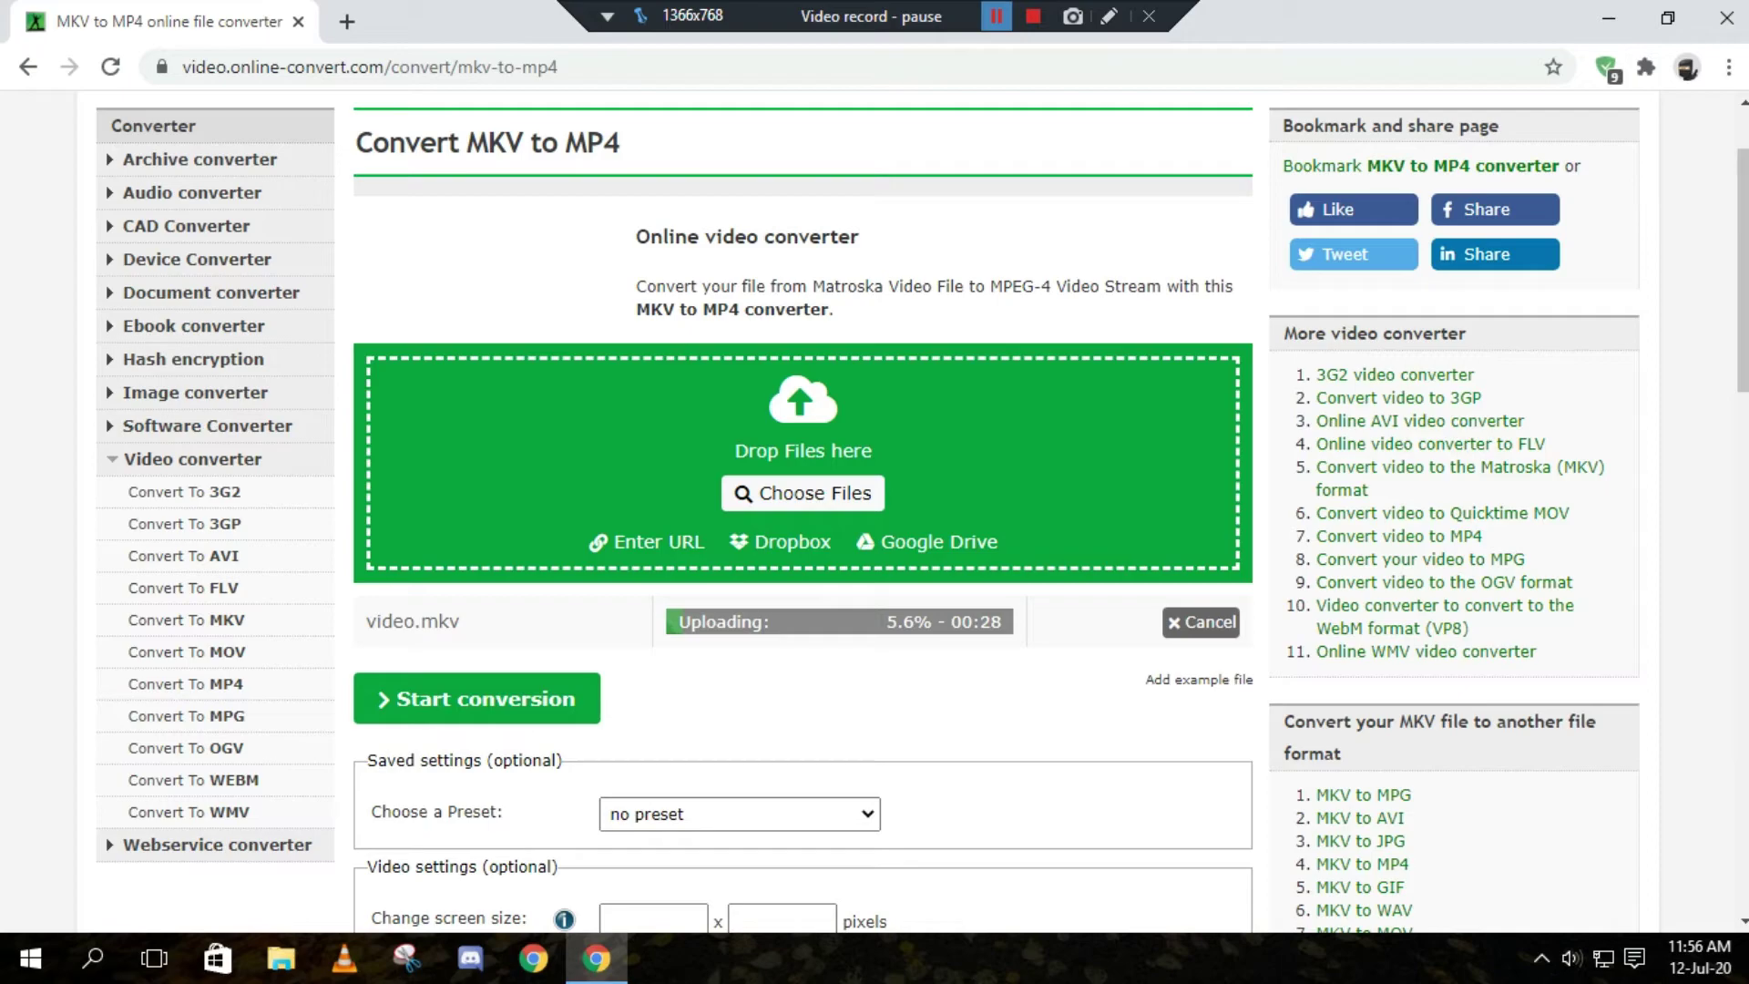
pyautogui.click(996, 16)
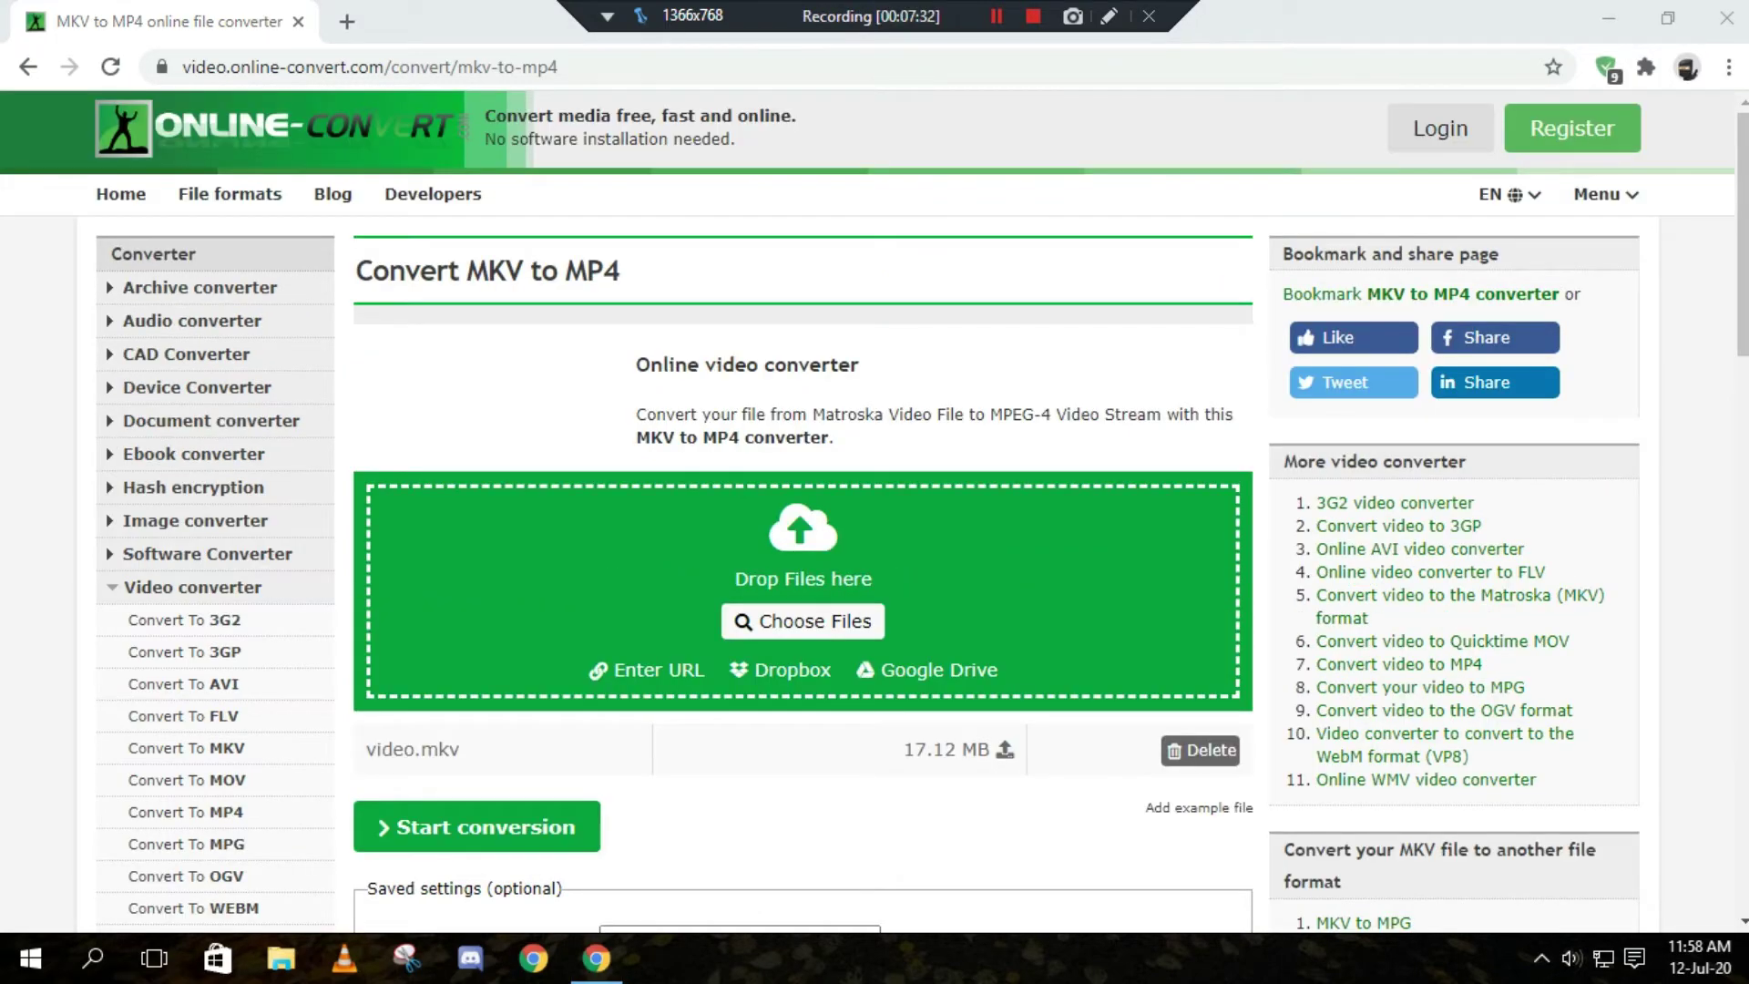
# - Start converting the uploaded video.mkv to MP4 with default settings and let the converted file download
pyautogui.scroll(-2, 893, 701)
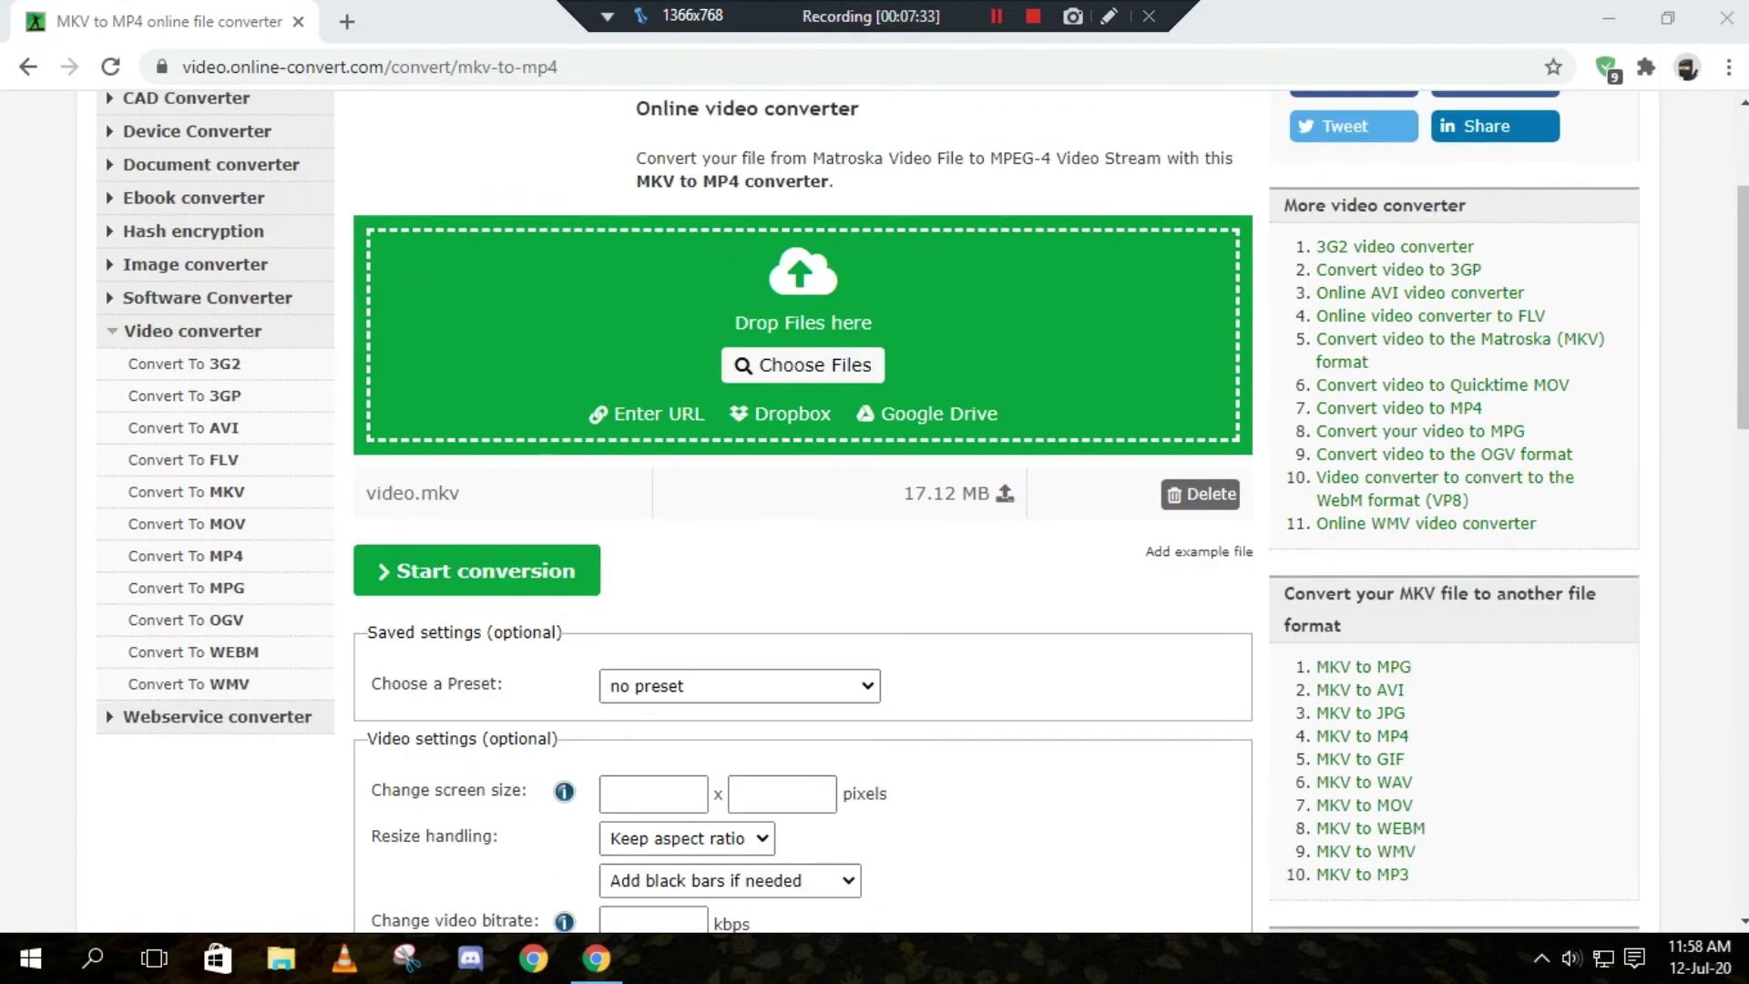
pyautogui.click(442, 577)
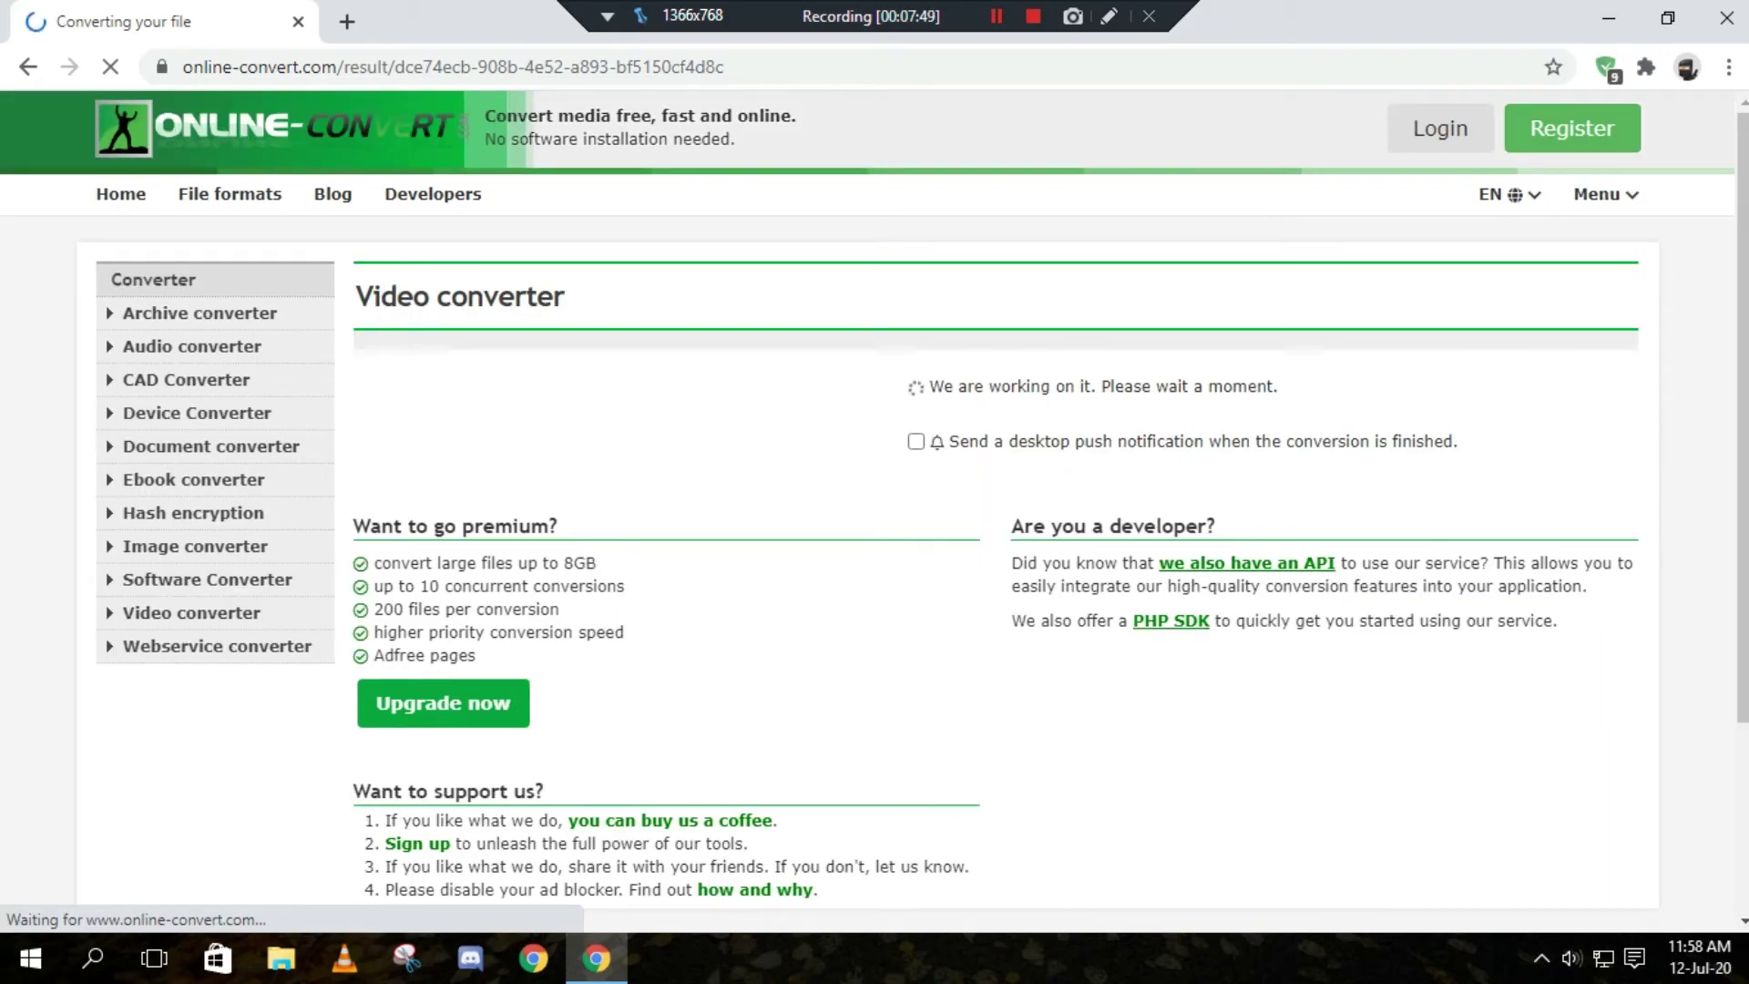
pyautogui.scroll(-3, 875, 510)
pyautogui.scroll(3, 874, 510)
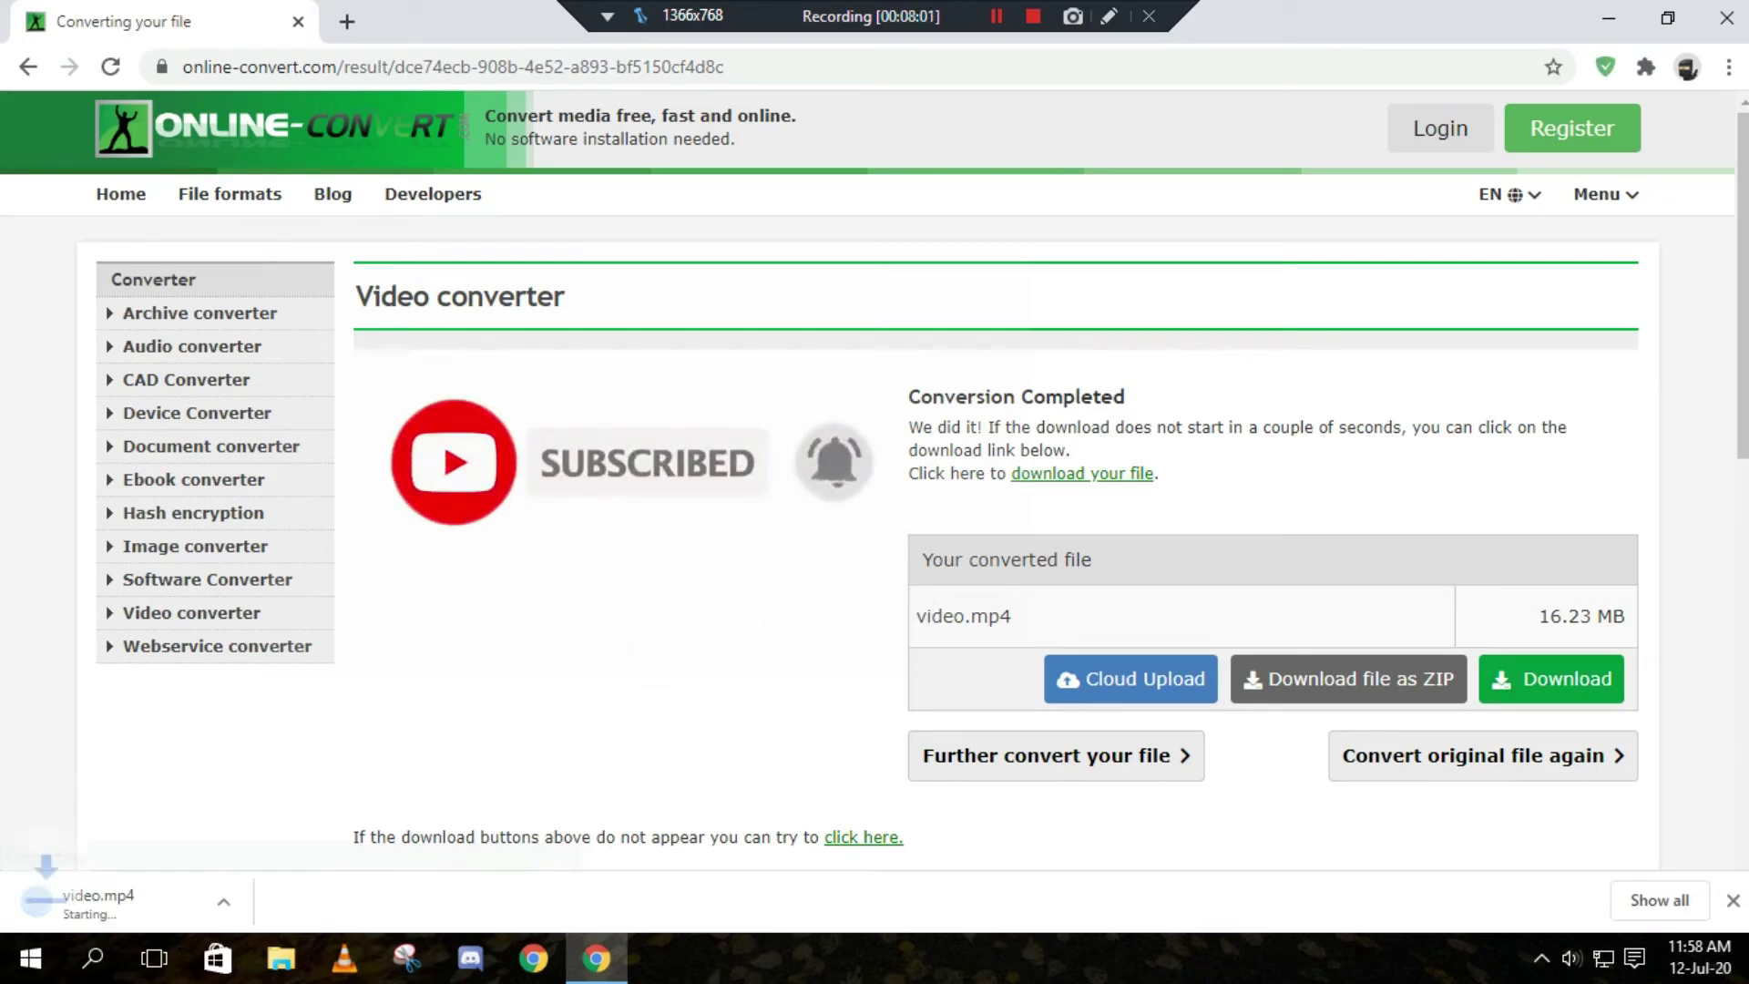
pyautogui.click(267, 902)
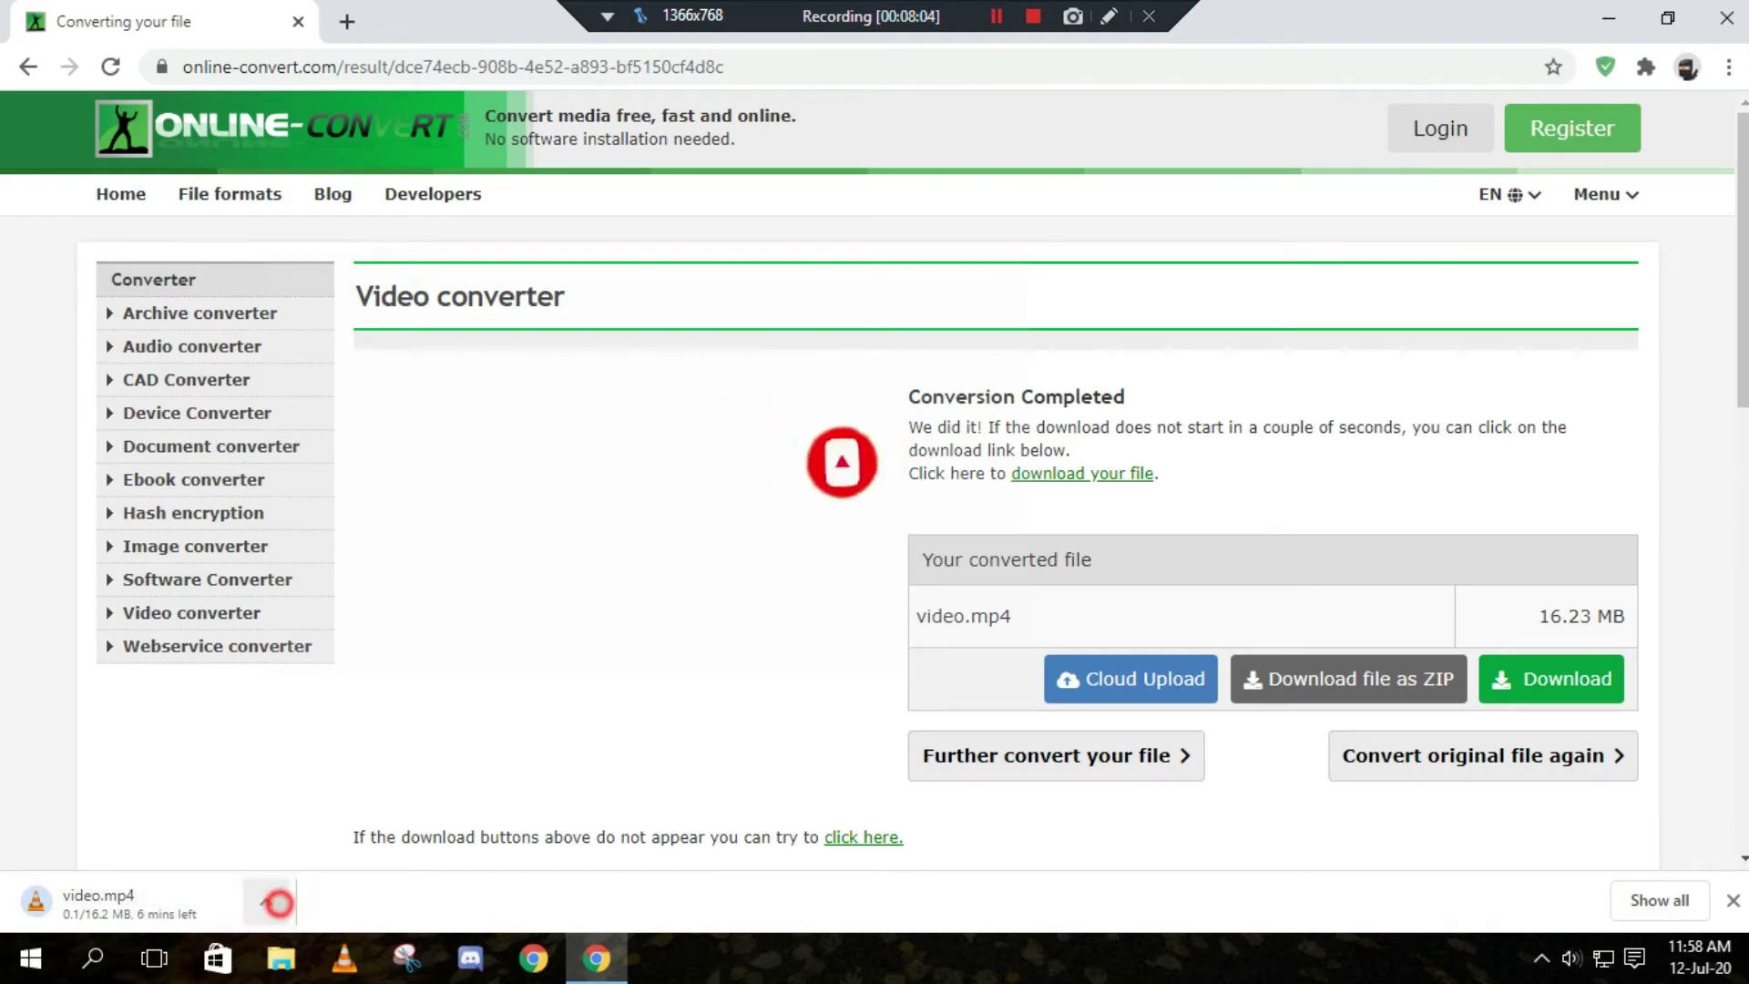
pyautogui.click(267, 902)
pyautogui.click(267, 901)
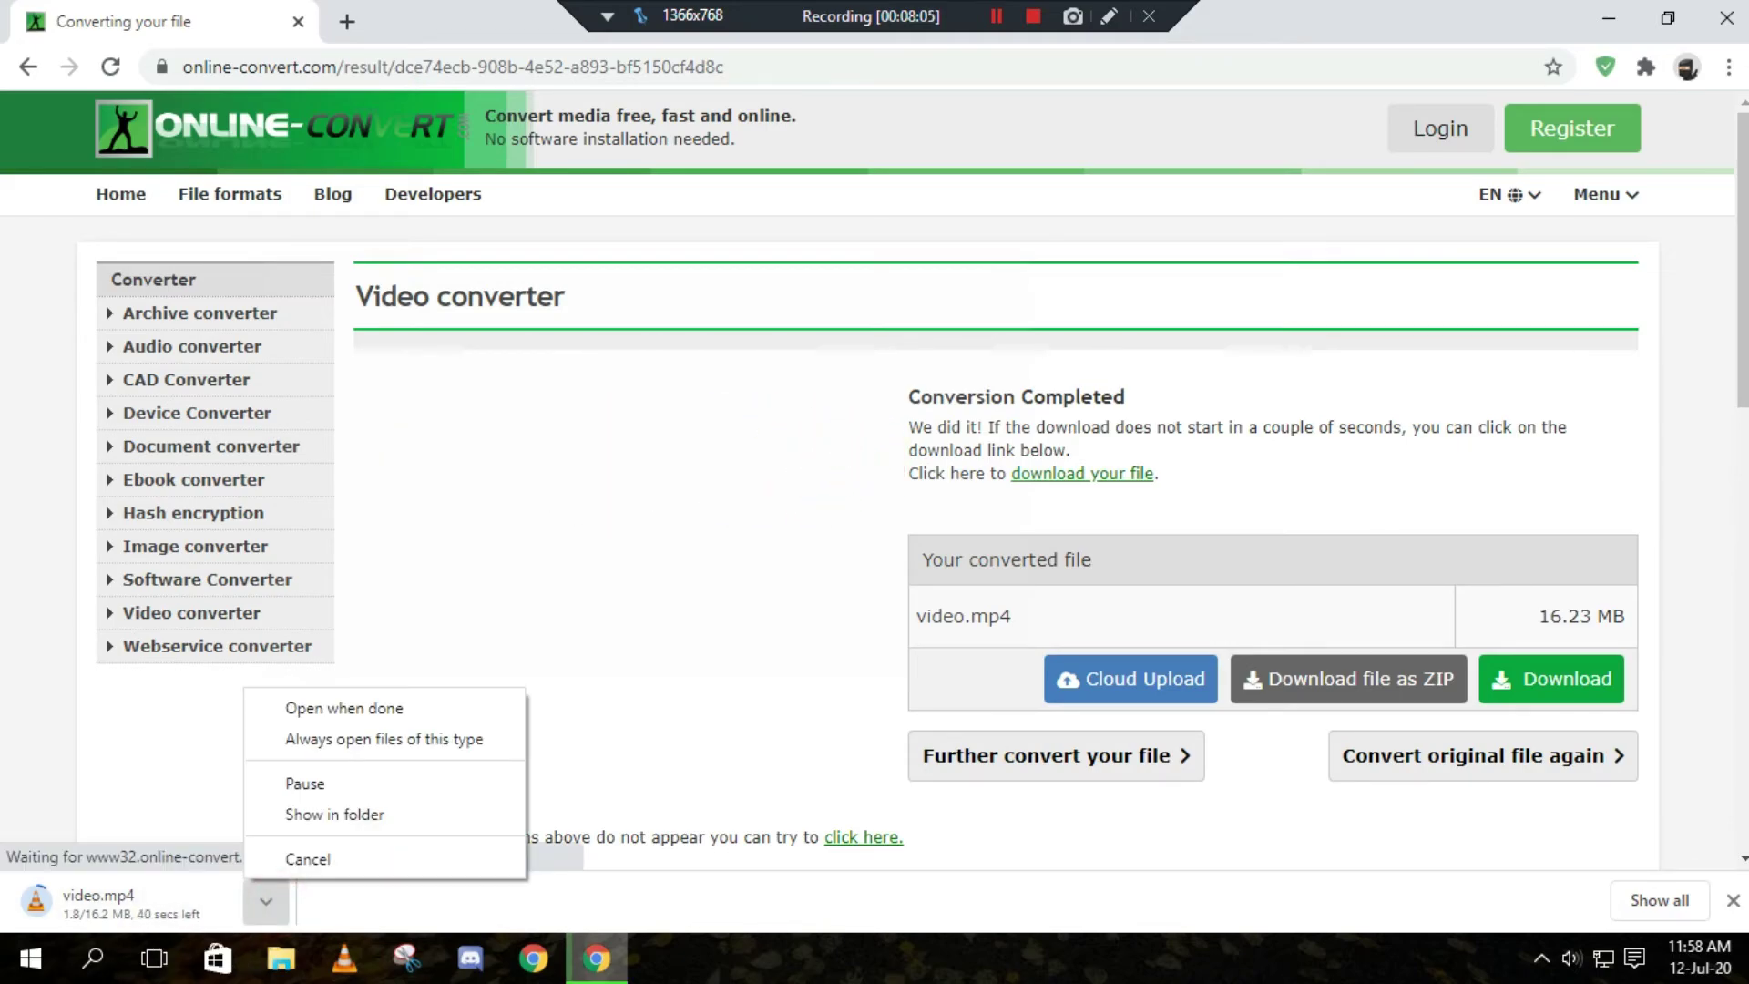
pyautogui.click(360, 908)
pyautogui.click(996, 16)
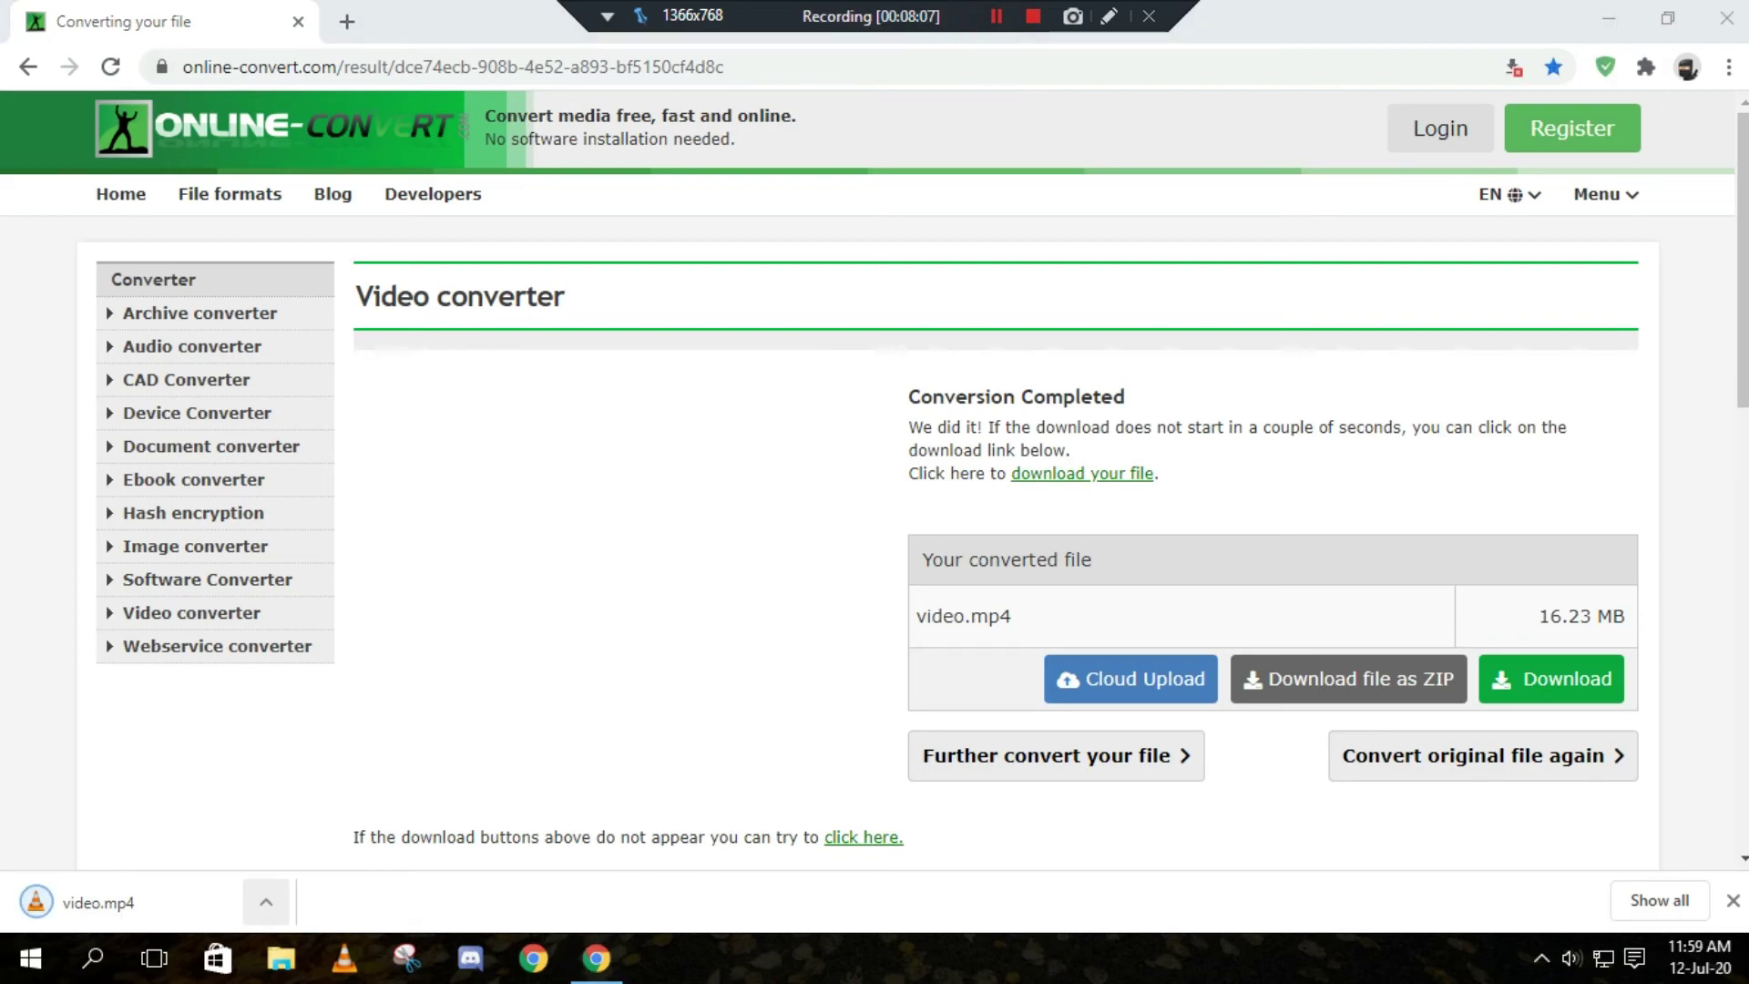
# - Show the downloaded video.mp4 in its folder and play it in VLC media player
pyautogui.click(266, 902)
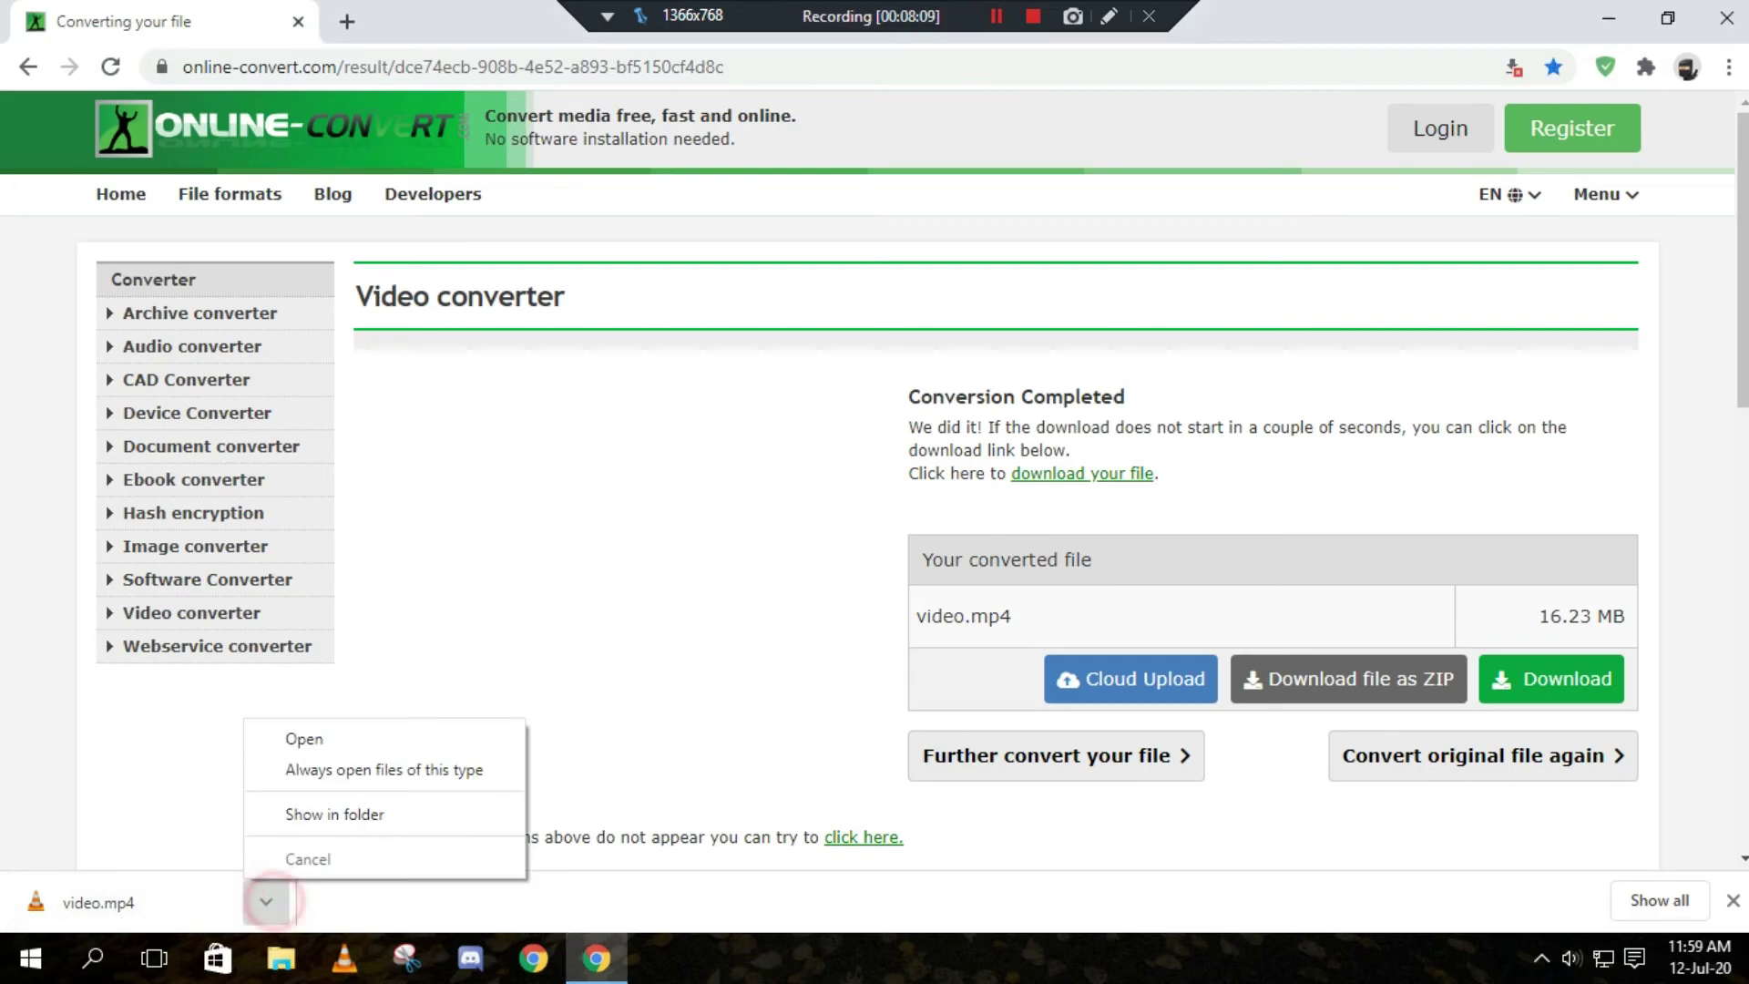
pyautogui.click(318, 815)
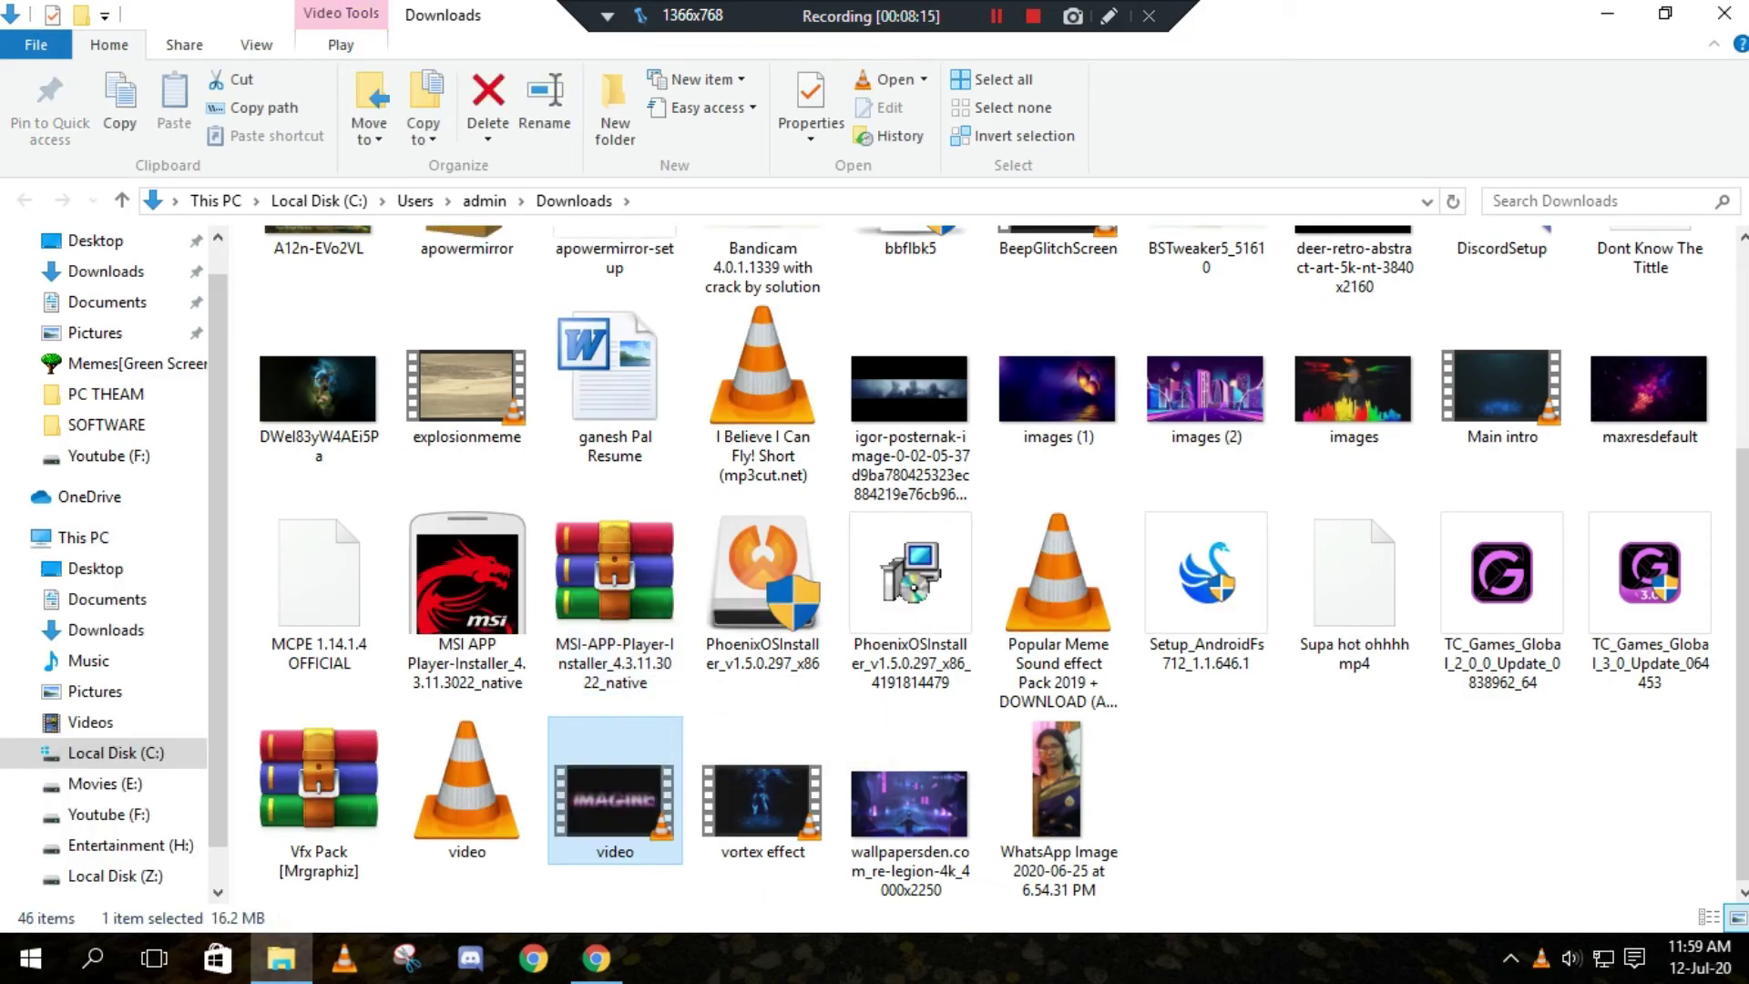
pyautogui.press('Return')
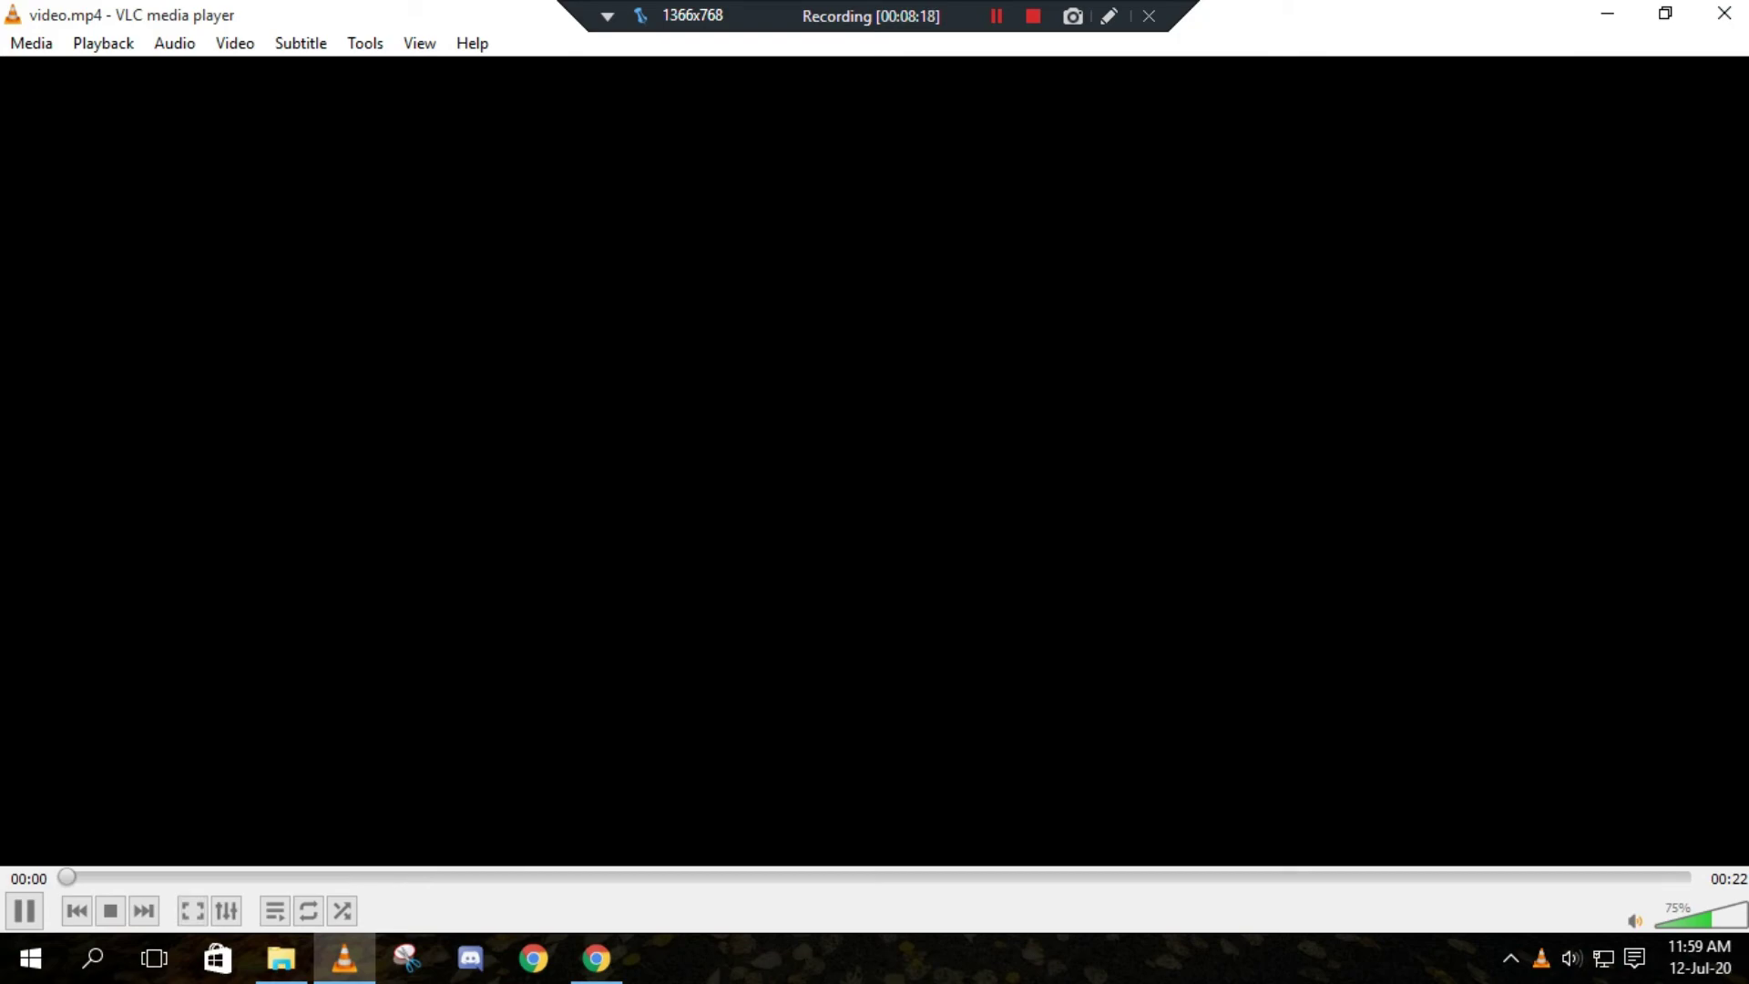